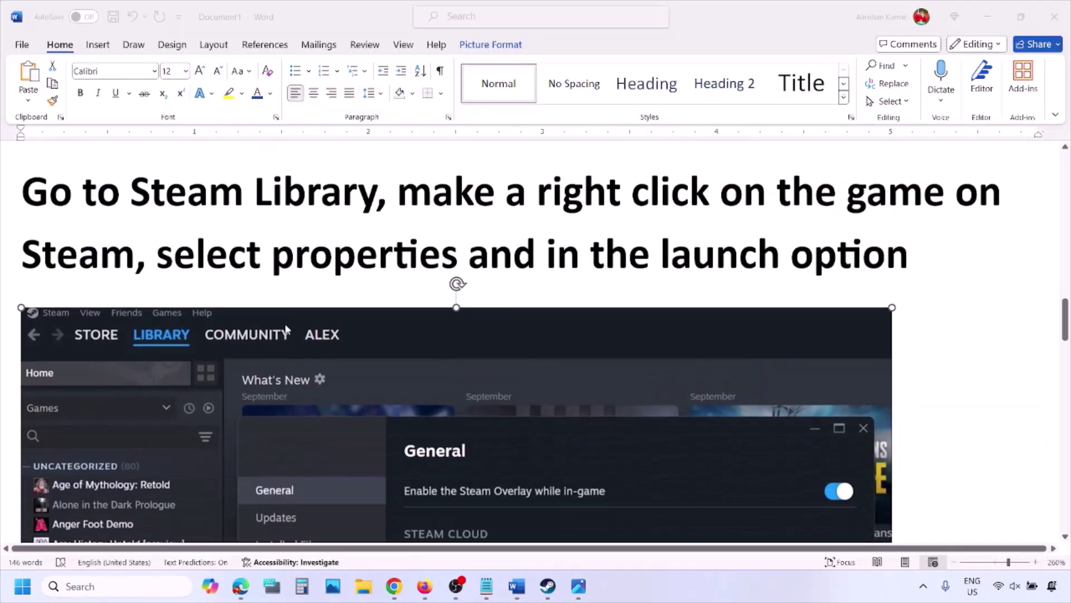
Read the Word instructions on Steam launch options, examining the screenshots for -dx11 and -d3d11
scroll(160, 324, "down", 1)
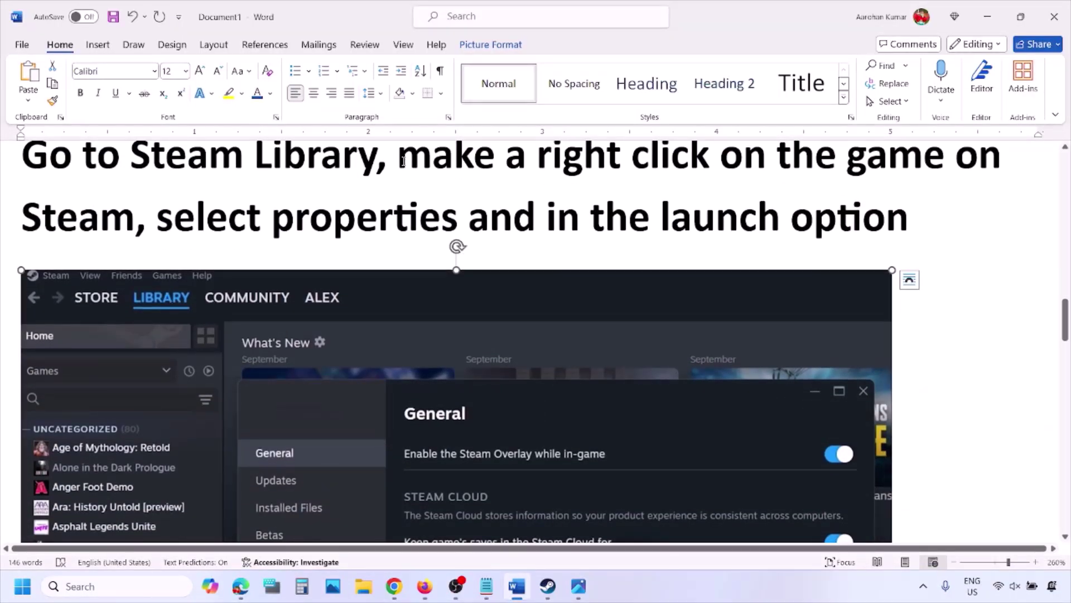
left_click_drag(403, 161, 955, 163)
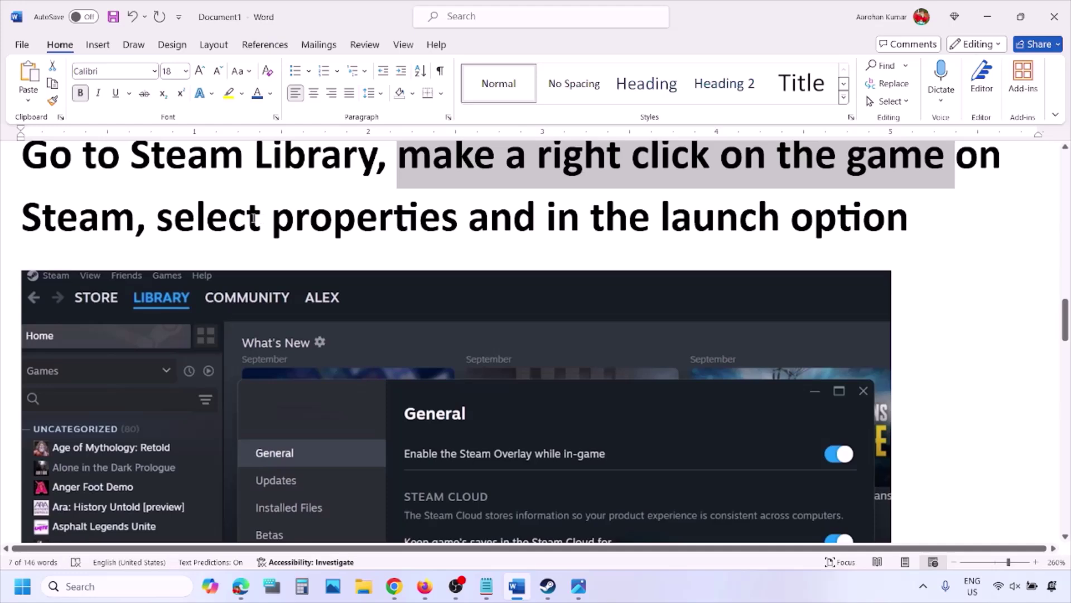
left_click_drag(263, 217, 467, 218)
scroll(463, 221, "down", 5)
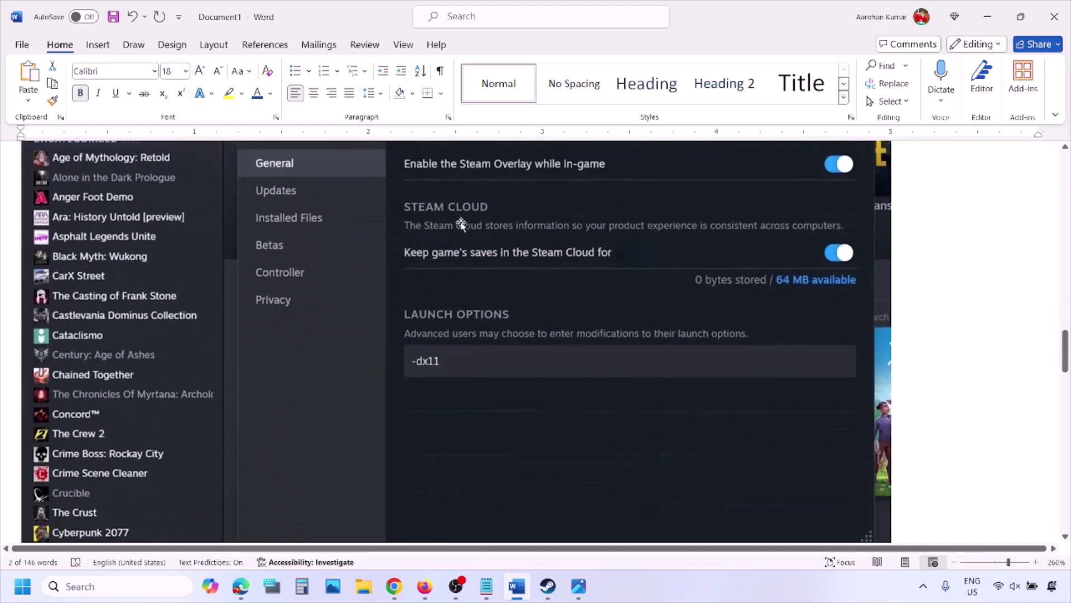
scroll(461, 223, "up", 1)
right_click(425, 404)
left_click(418, 405)
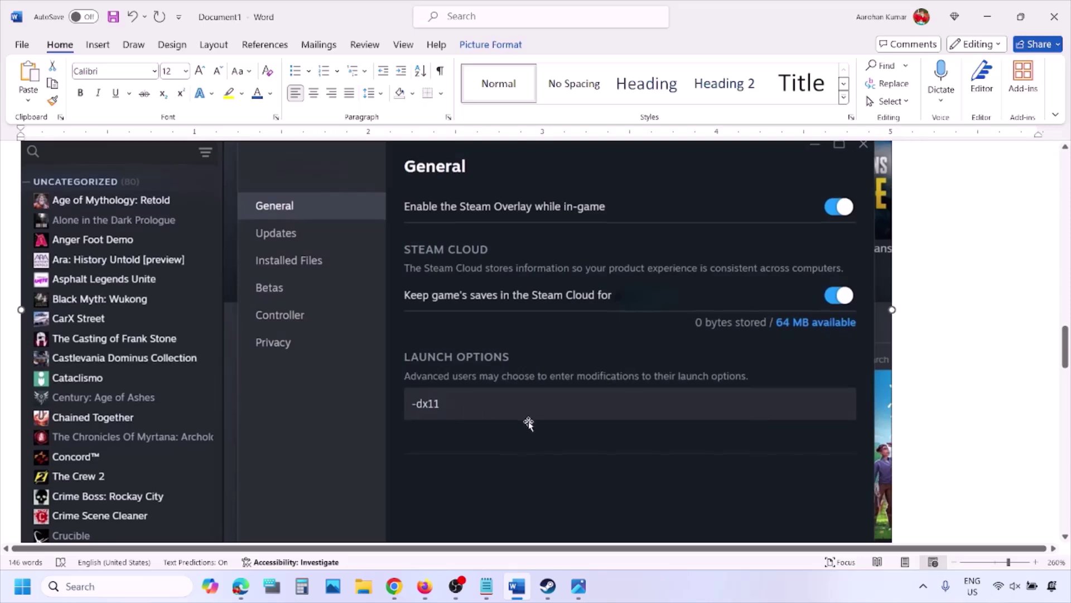
scroll(529, 423, "down", 6)
scroll(528, 422, "down", 4)
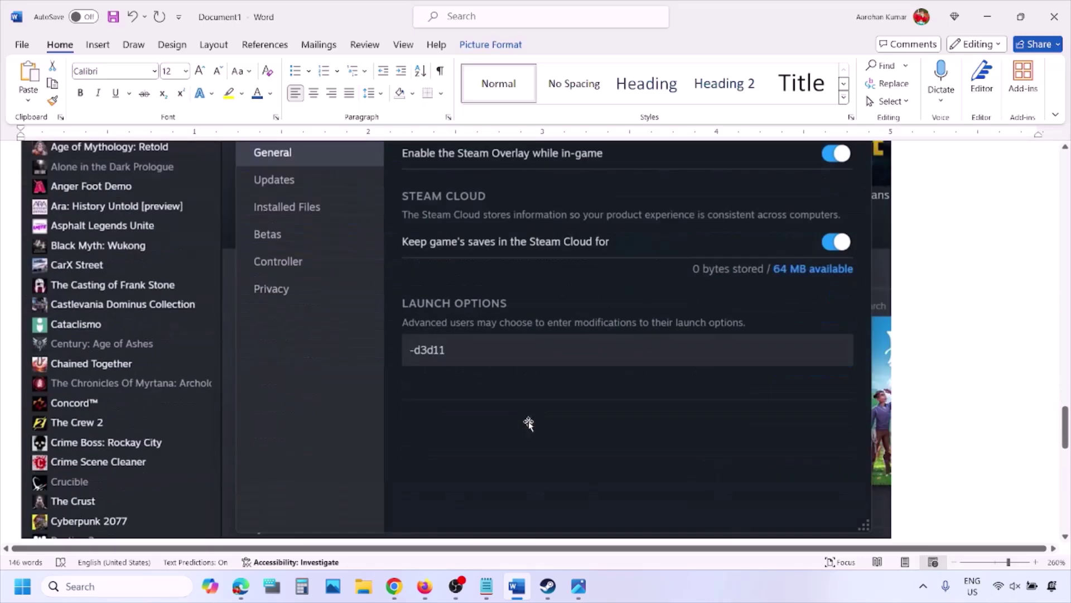
scroll(468, 321, "up", 1)
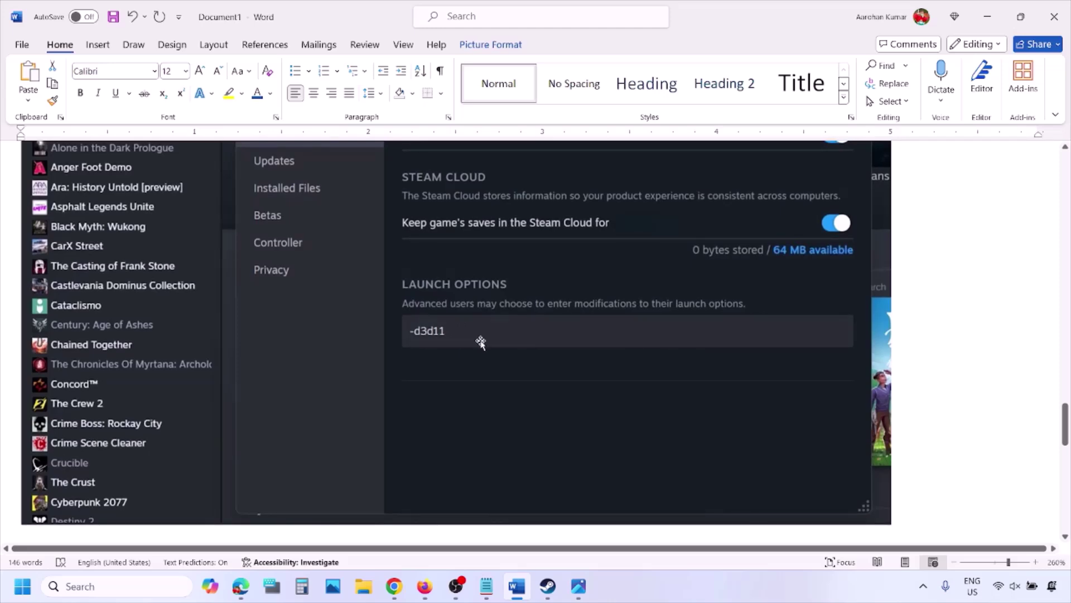
scroll(480, 340, "down", 6)
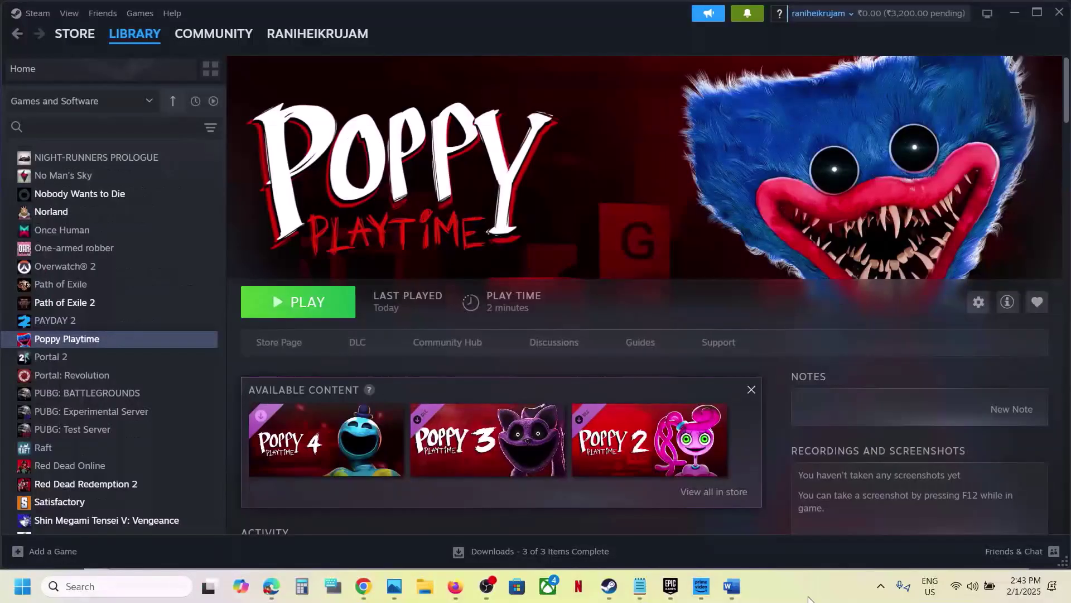
Read the Word note about renaming or deleting the save game files, then return to the Steam library
left_click(731, 585)
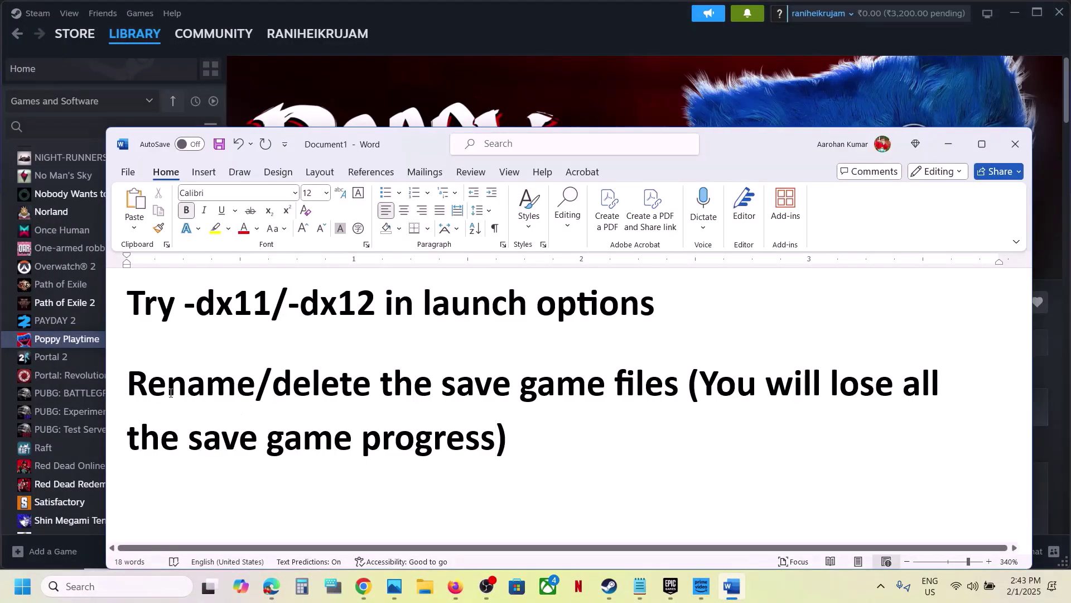
left_click_drag(171, 392, 613, 380)
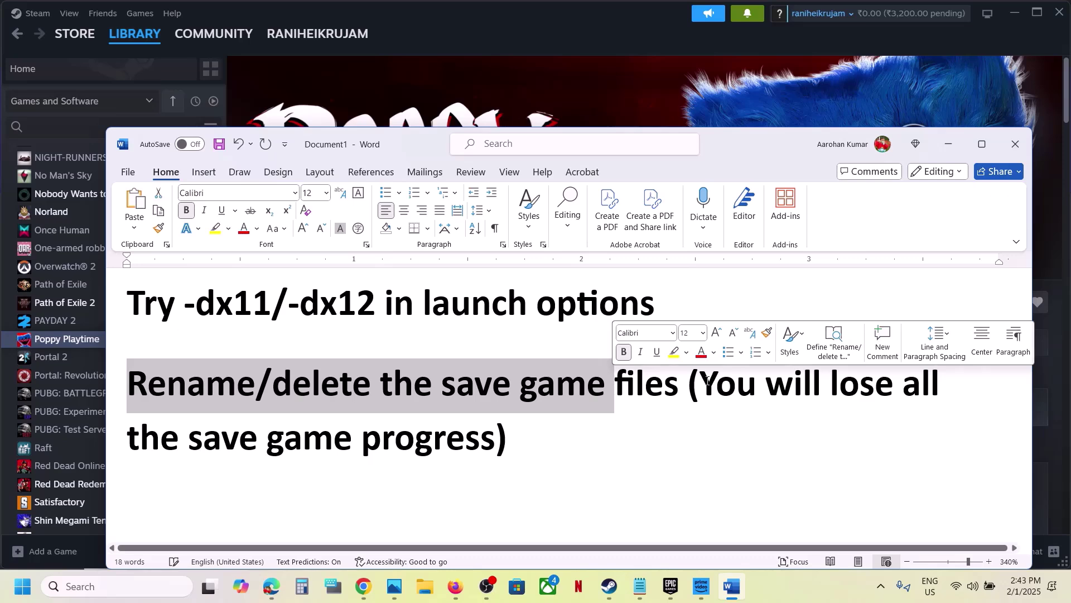
left_click_drag(700, 384, 505, 428)
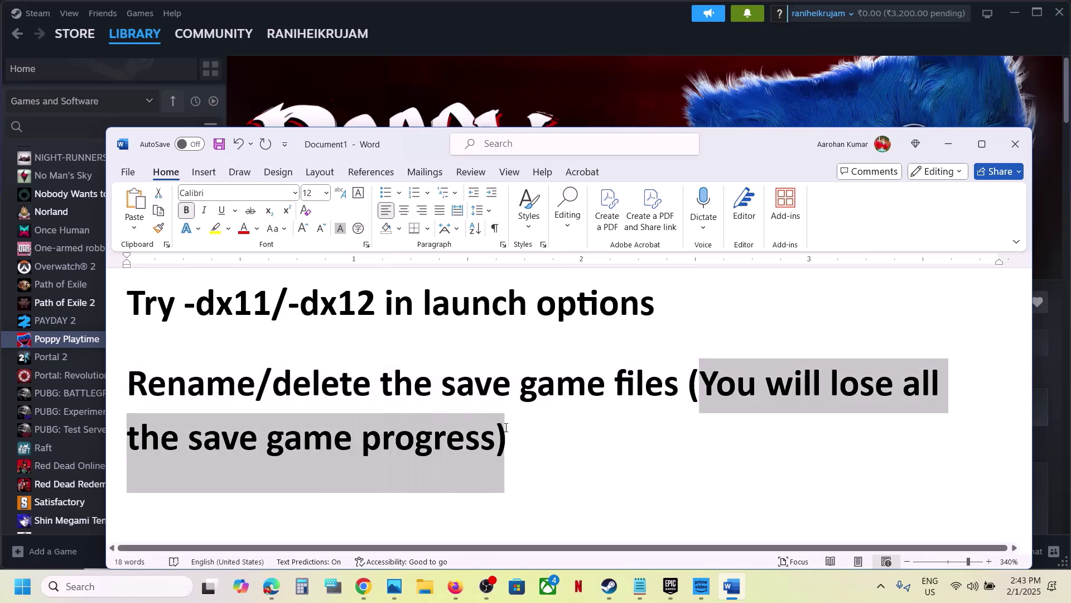
left_click(516, 441)
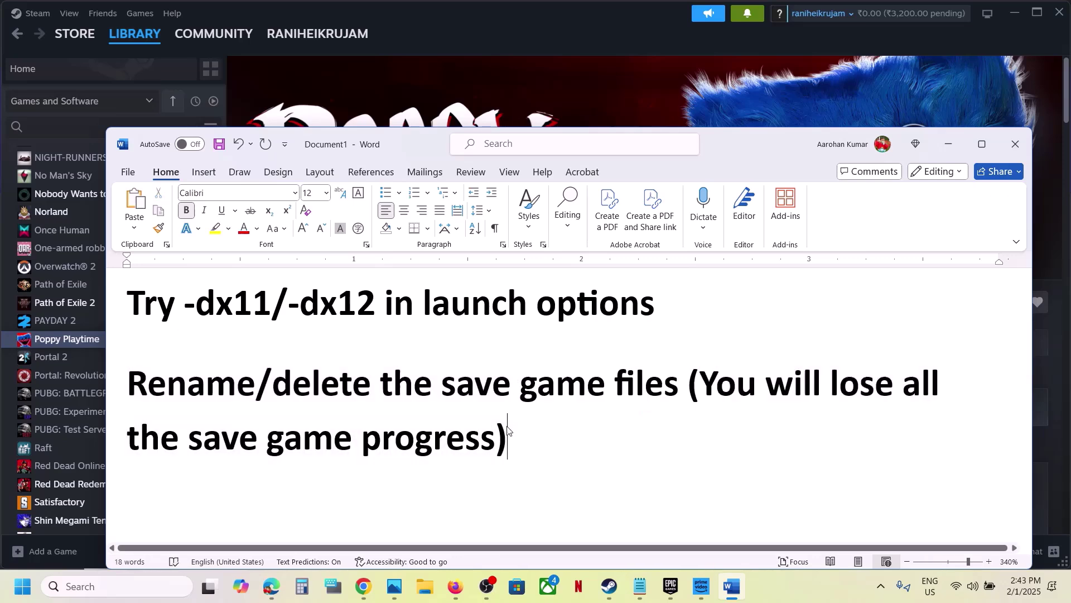
left_click(547, 105)
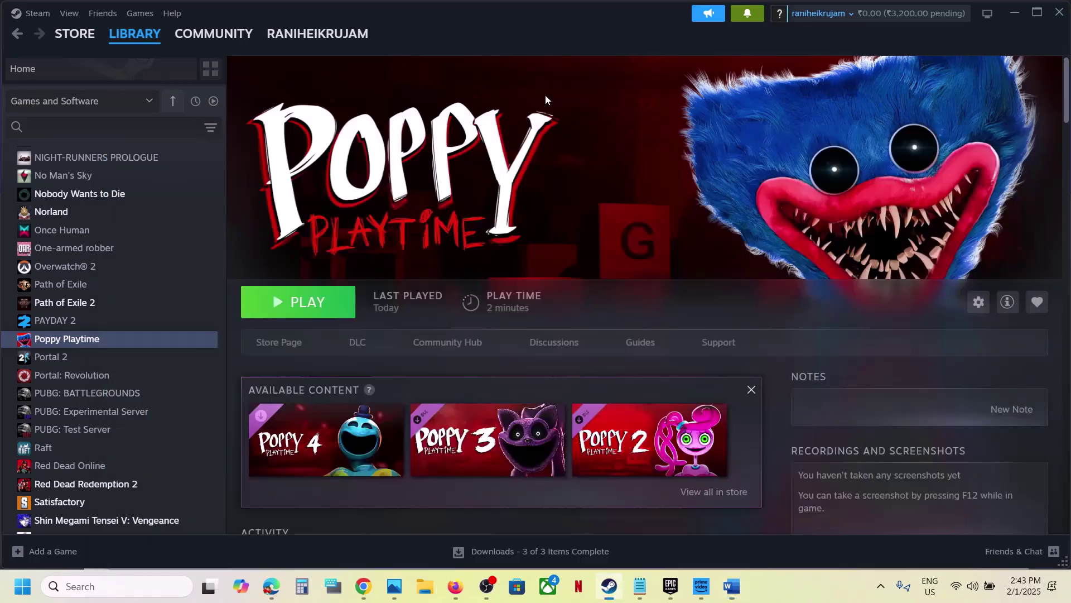
Switch to File Explorer and open the user's profile folder under C:\Users
left_click(422, 586)
left_click(54, 311)
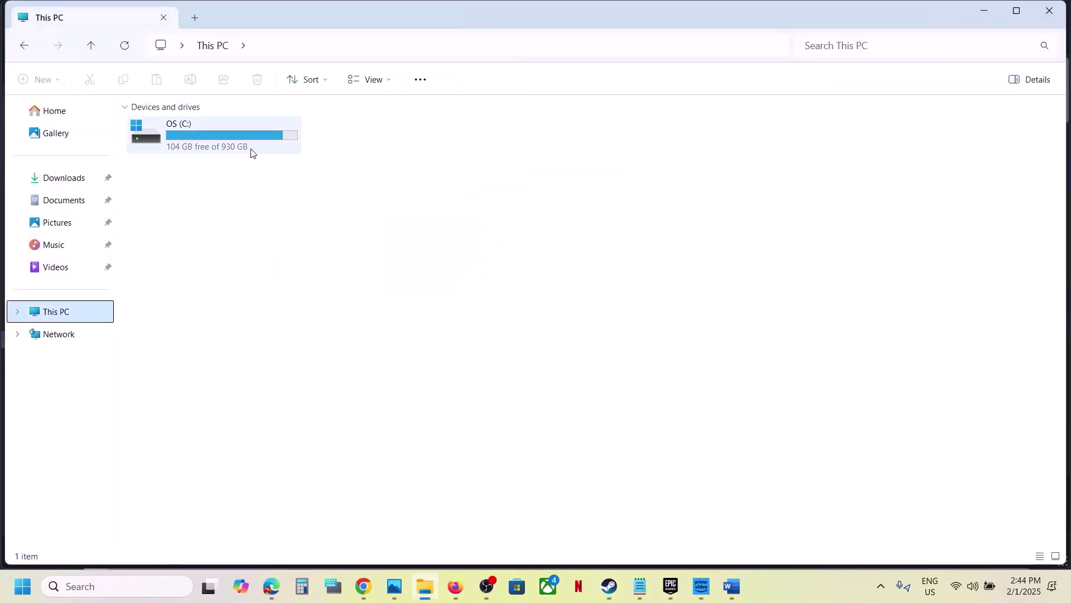
double_click(251, 153)
scroll(234, 251, "down", 1)
left_click(157, 377)
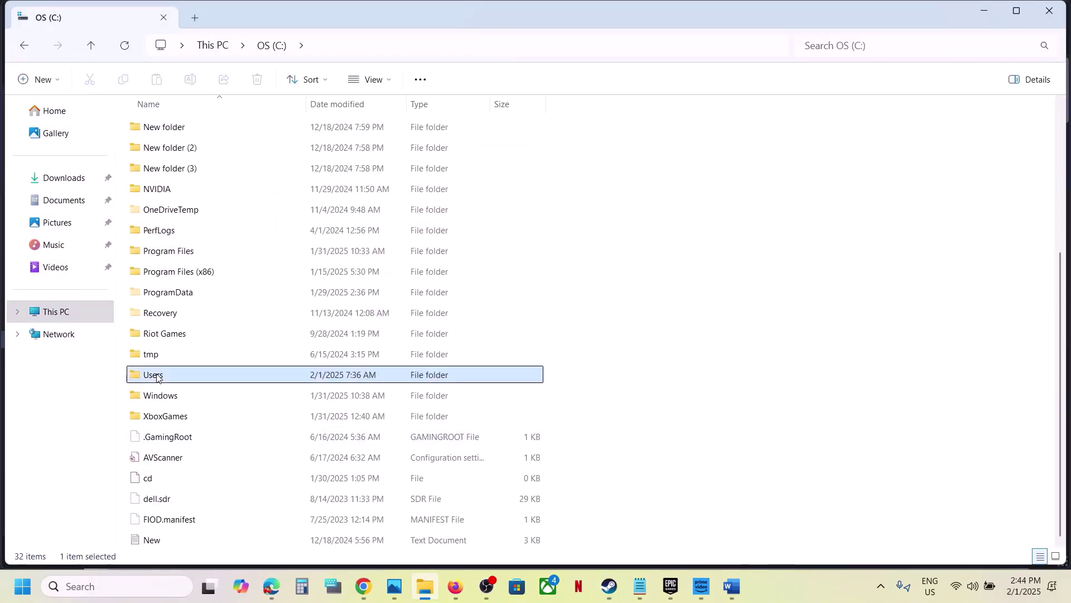
double_click(156, 377)
left_click(158, 128)
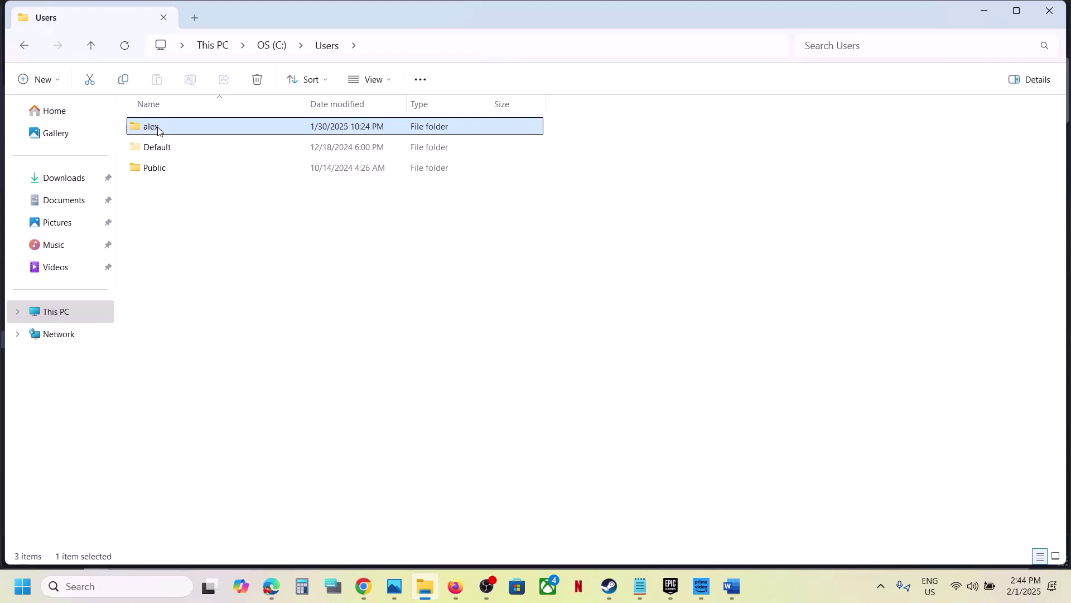
double_click(158, 127)
Check that hidden items are set to show, and open the AppData\Local folder
left_click(163, 275)
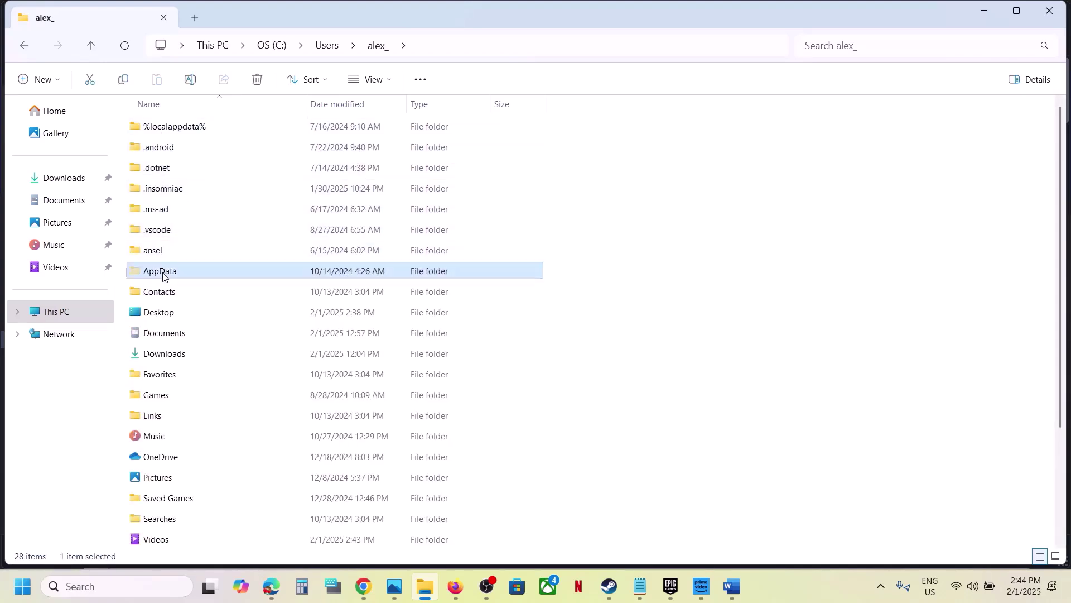
left_click(391, 80)
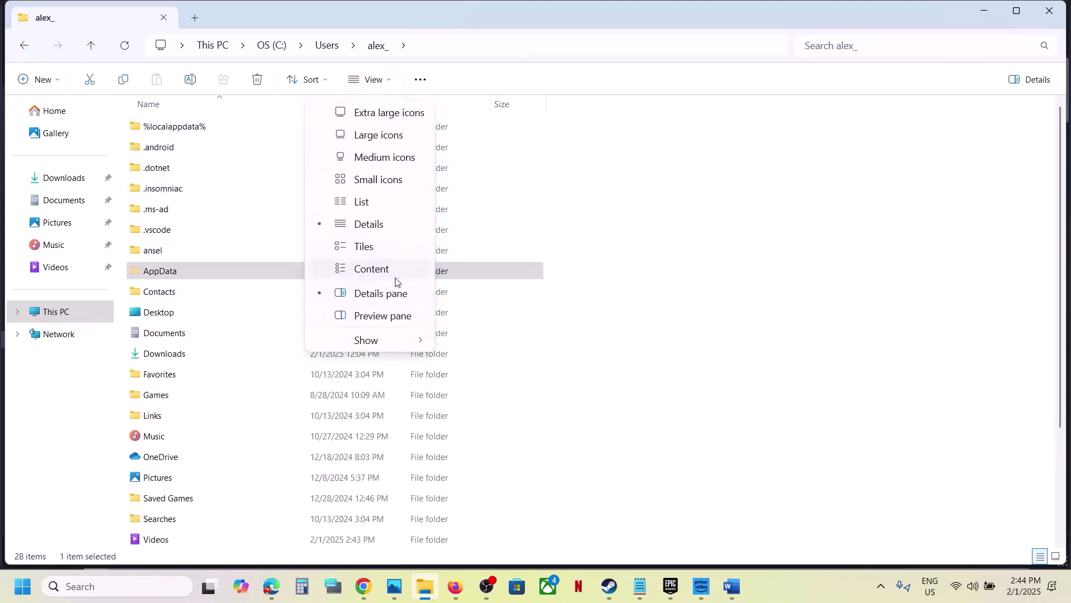
mouse_move(365, 340)
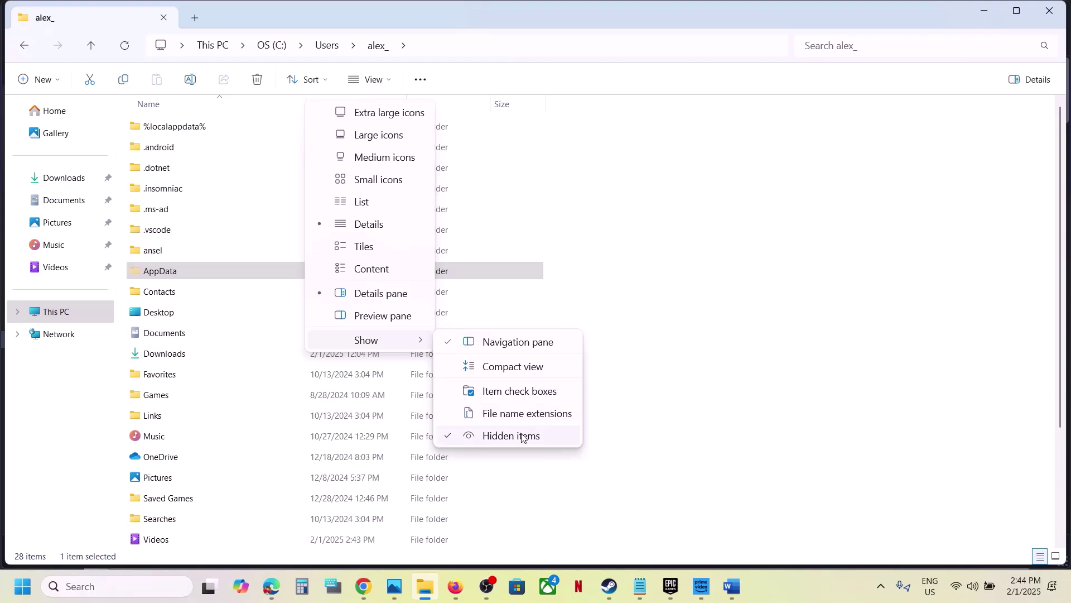
left_click(210, 270)
double_click(210, 270)
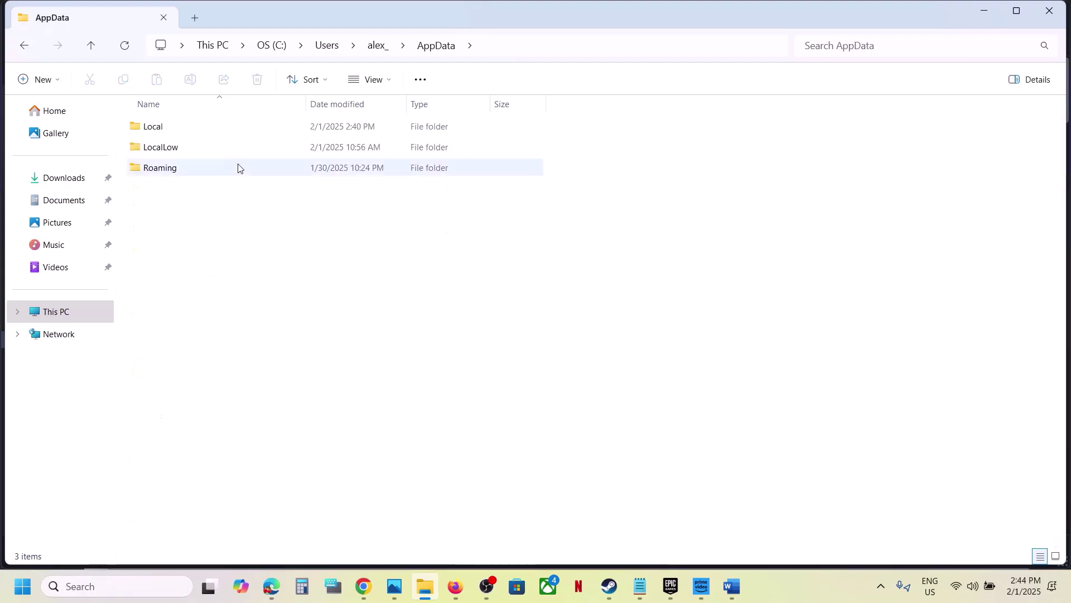
double_click(186, 130)
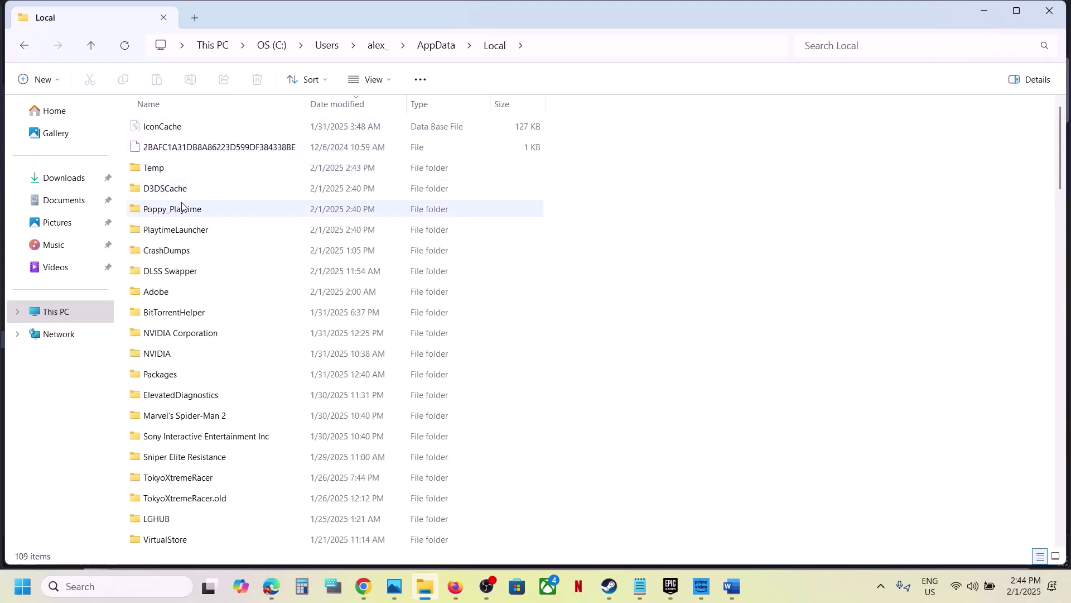
left_click(179, 210)
right_click(211, 217)
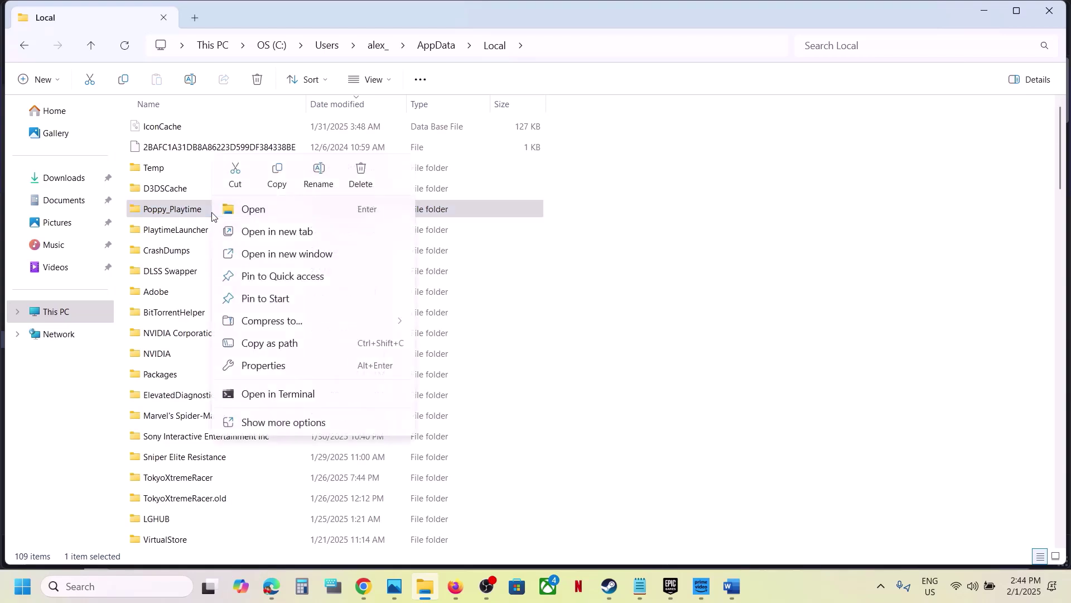
left_click(320, 173)
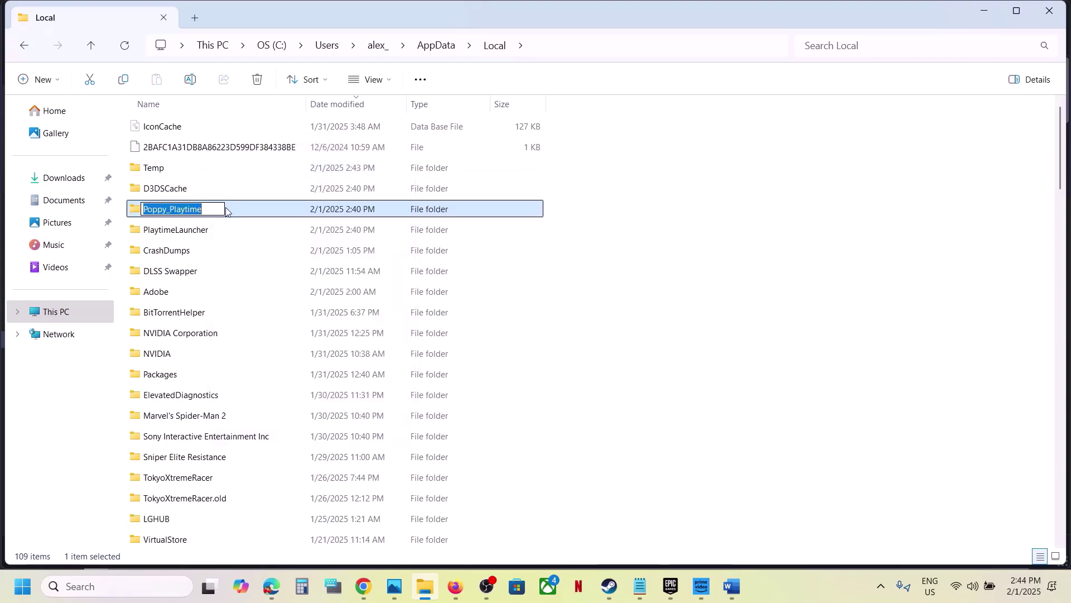
left_click(239, 213)
Copy the Poppy_Playtime folder to the clipboard and rename the original folder to Poppy_Playtime.old
right_click(221, 214)
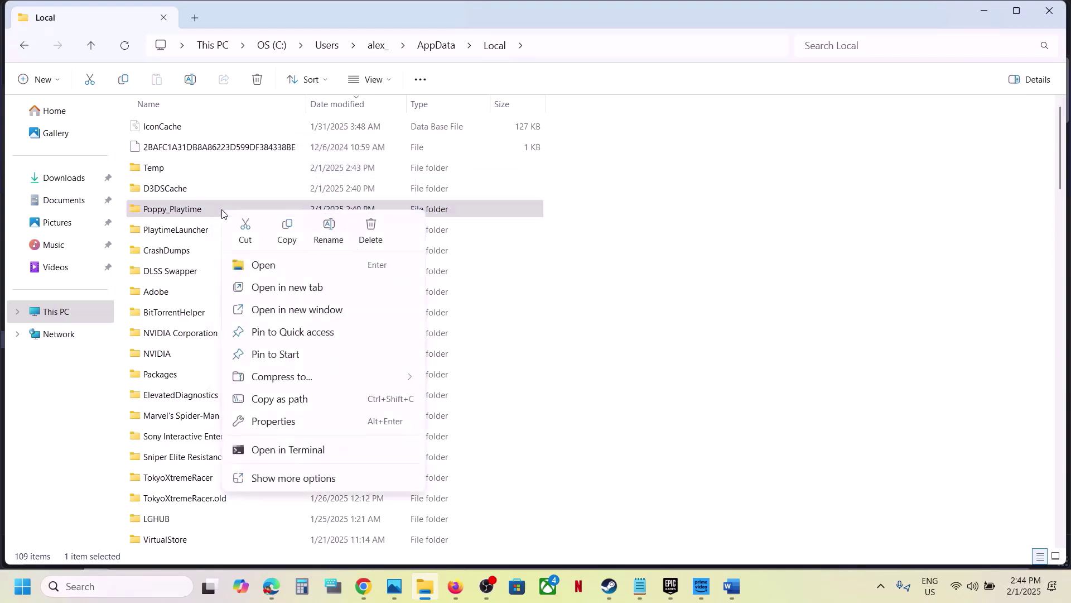
left_click(289, 231)
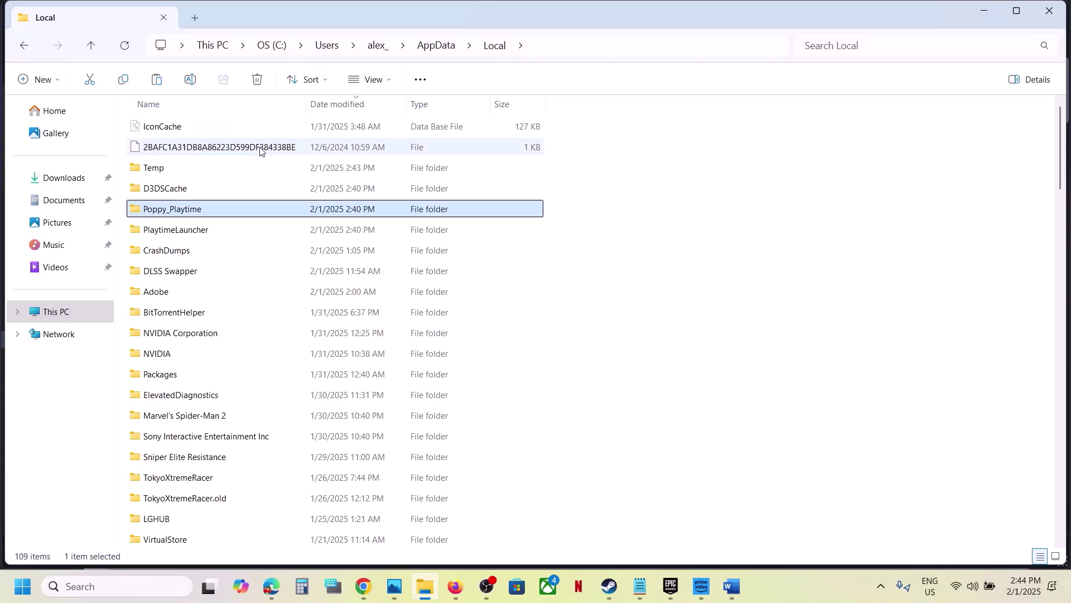
right_click(232, 215)
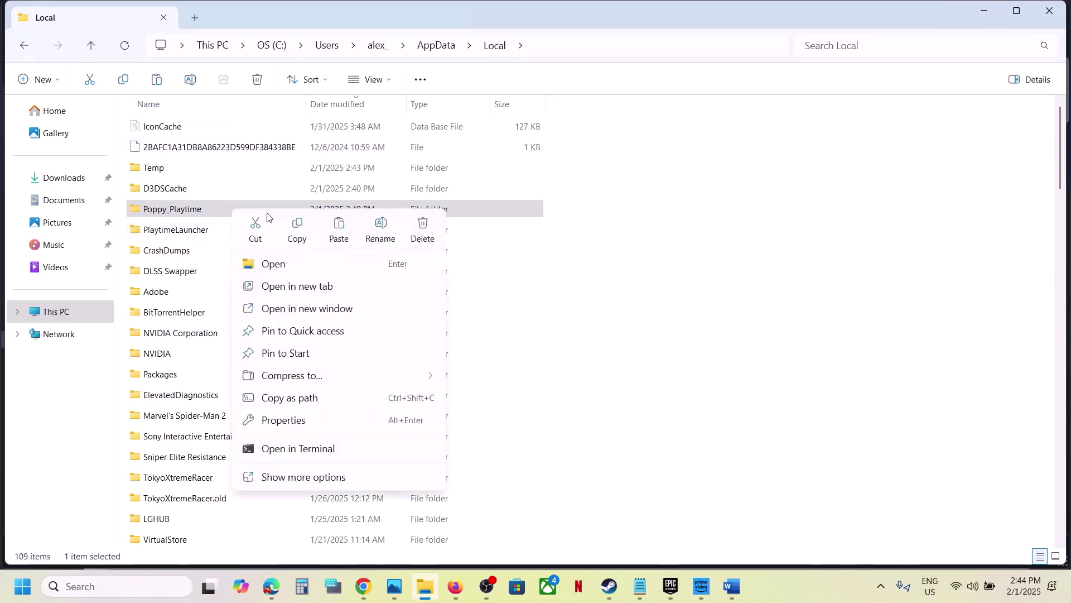
left_click(377, 223)
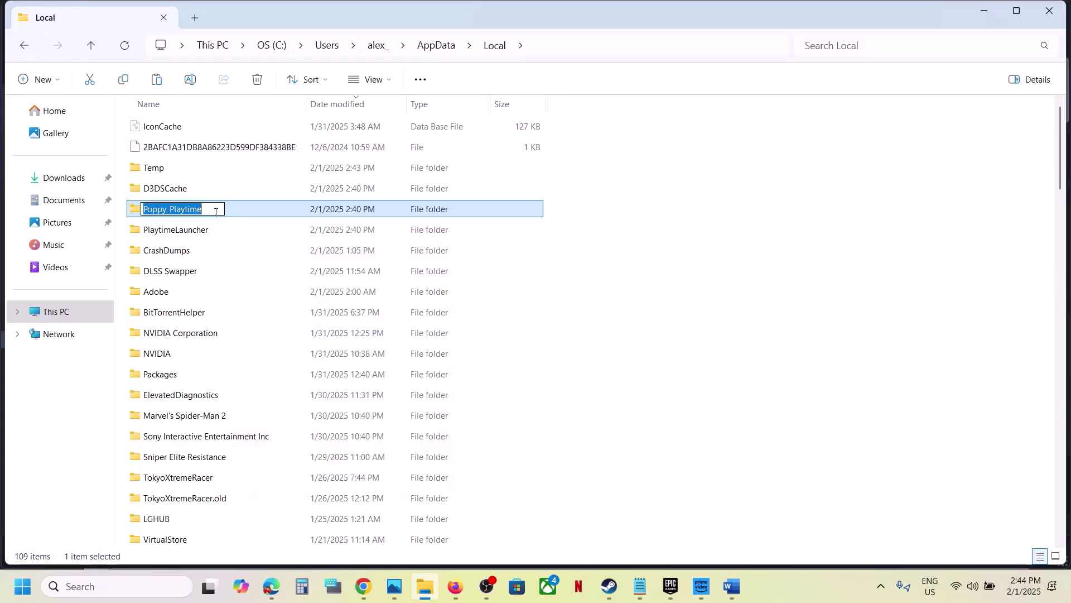
left_click(215, 212)
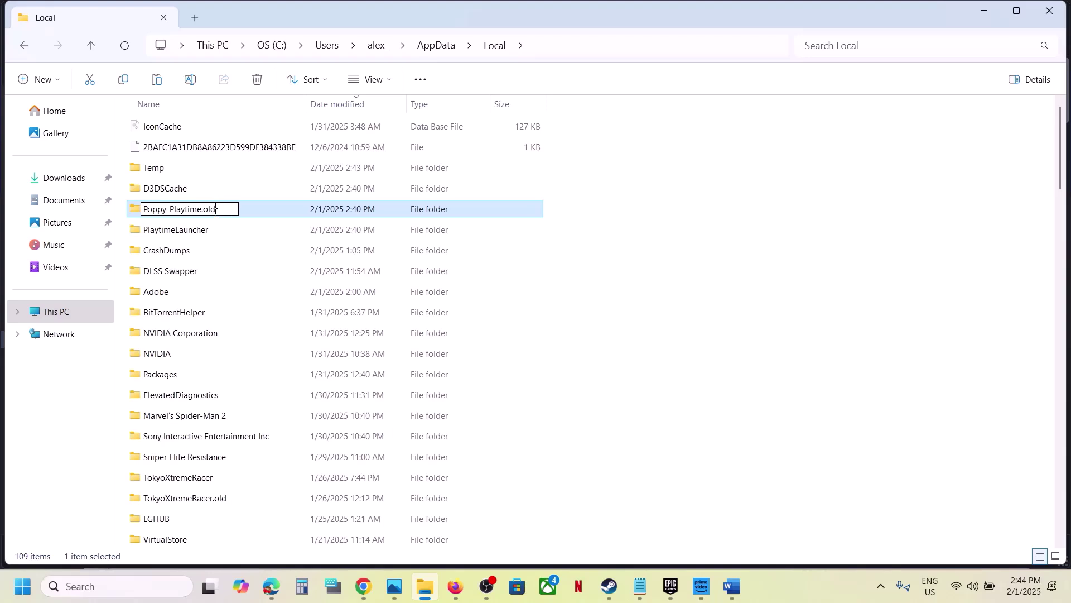
left_click(670, 281)
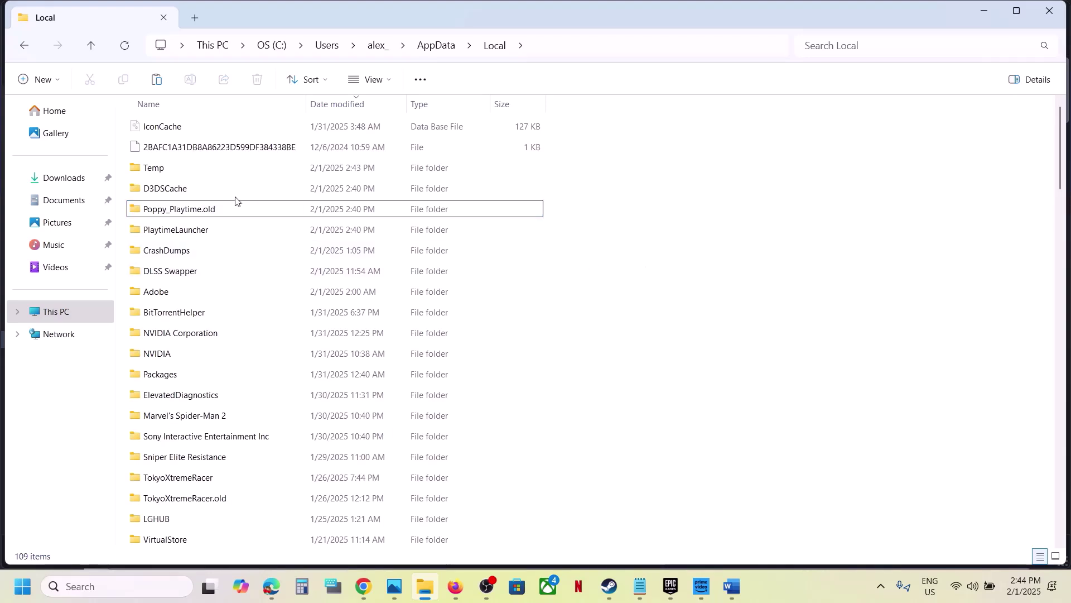
right_click(223, 203)
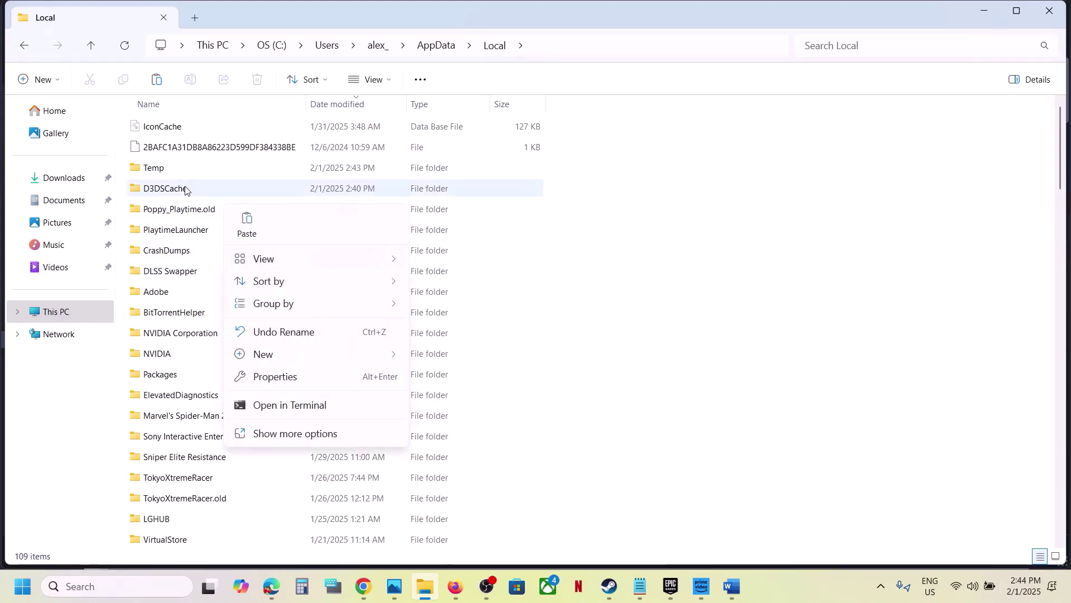
left_click(181, 211)
right_click(181, 211)
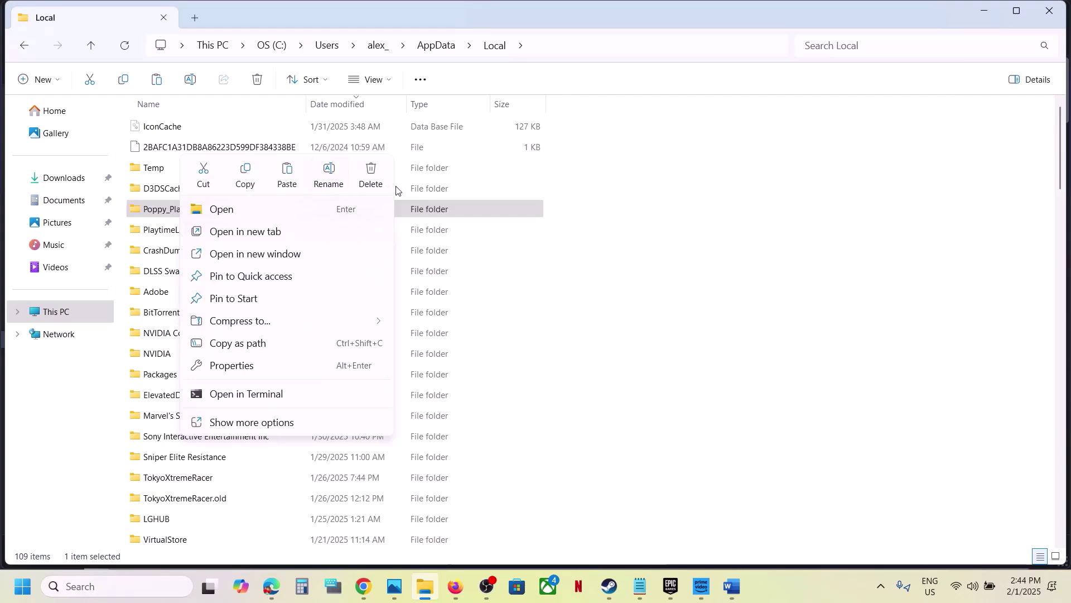
left_click(682, 489)
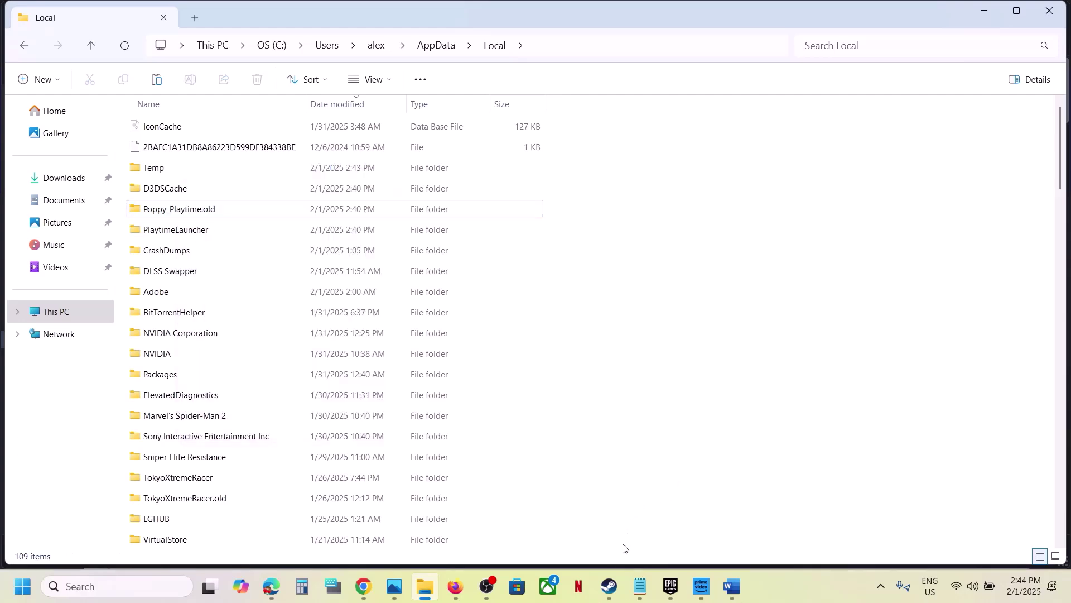
Switch to Steam, view the Restart option among the Windows power choices, and bring up the Word troubleshooting notes
left_click(614, 589)
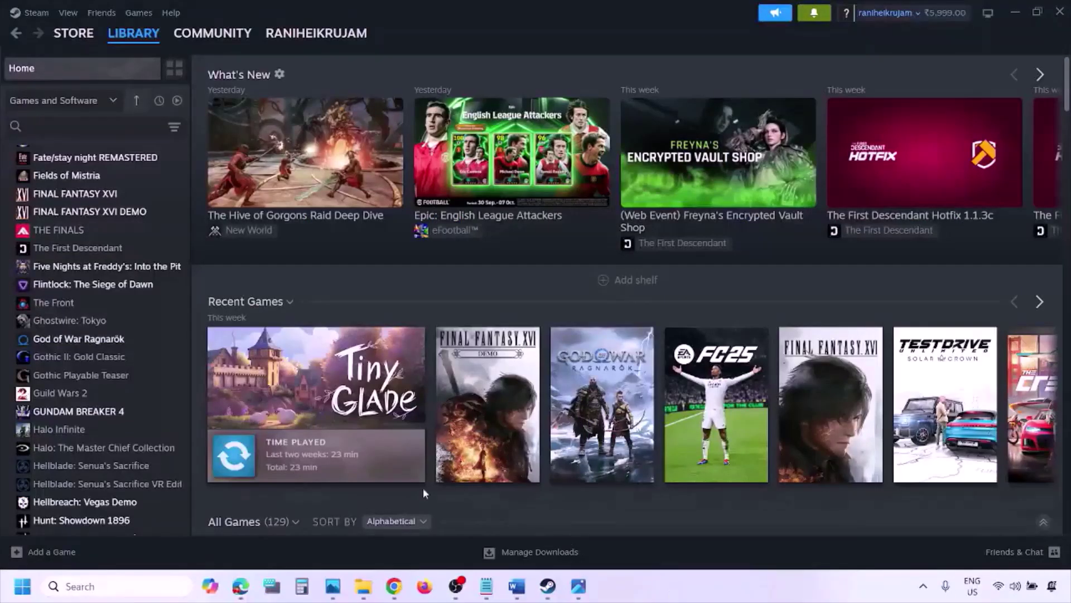
left_click(22, 585)
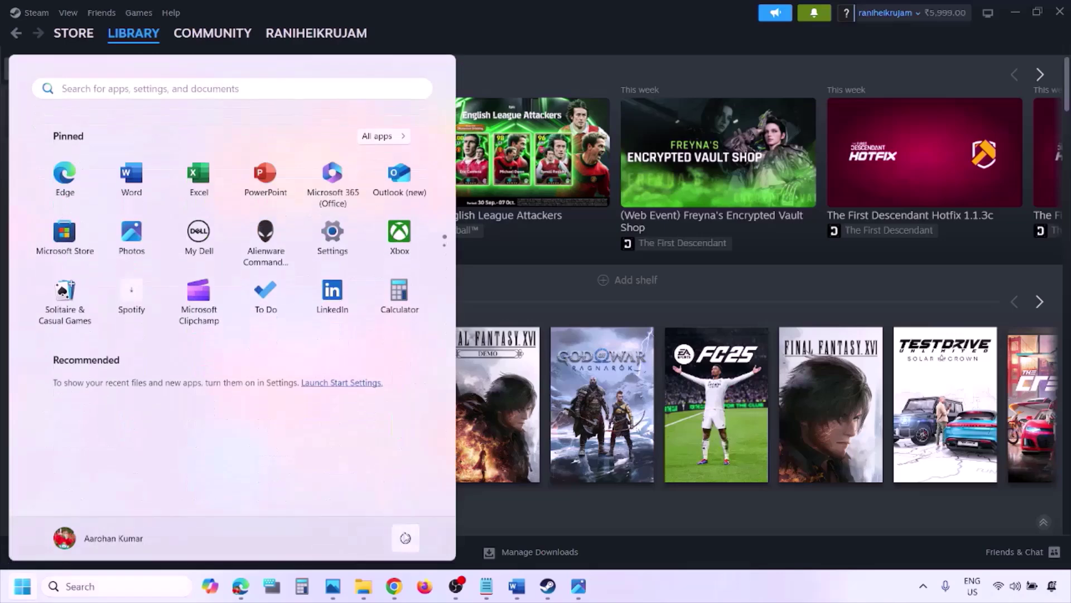
left_click(405, 538)
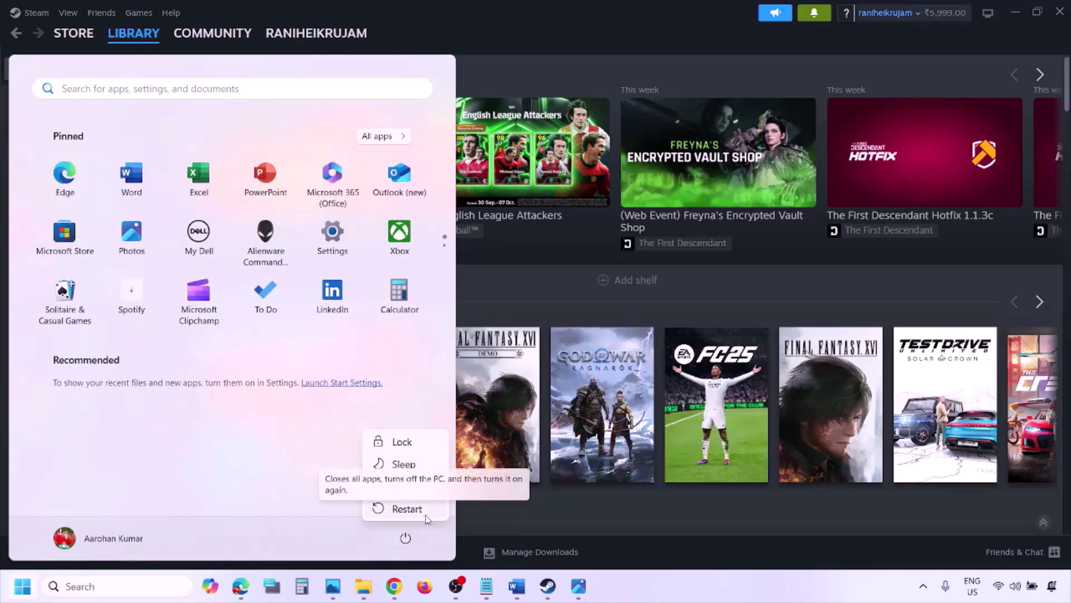
left_click(517, 589)
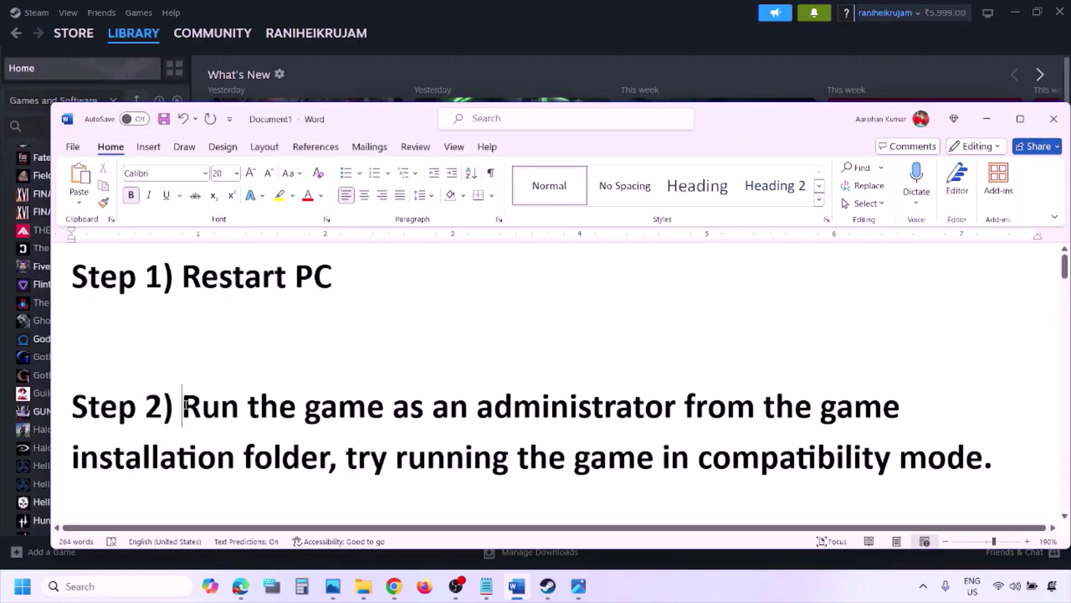
Highlight the run-as-administrator instruction in step 2 of the Word notes, and examine 1.png and 2.png on browsing local files and opening Properties
left_click_drag(185, 404, 300, 457)
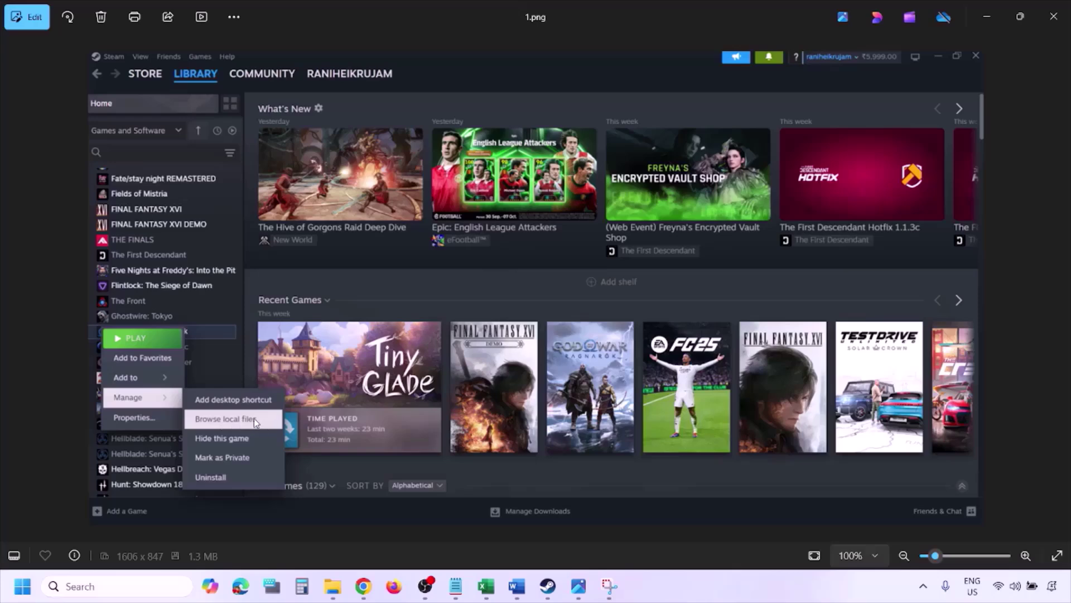
scroll(254, 417, "up", 2)
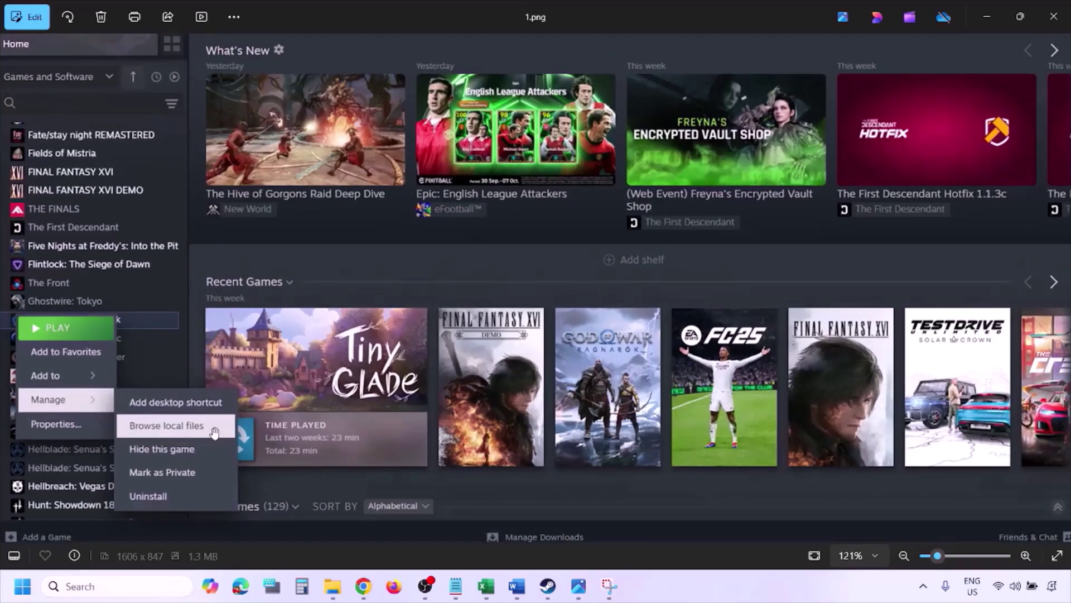
scroll(214, 432, "down", 2)
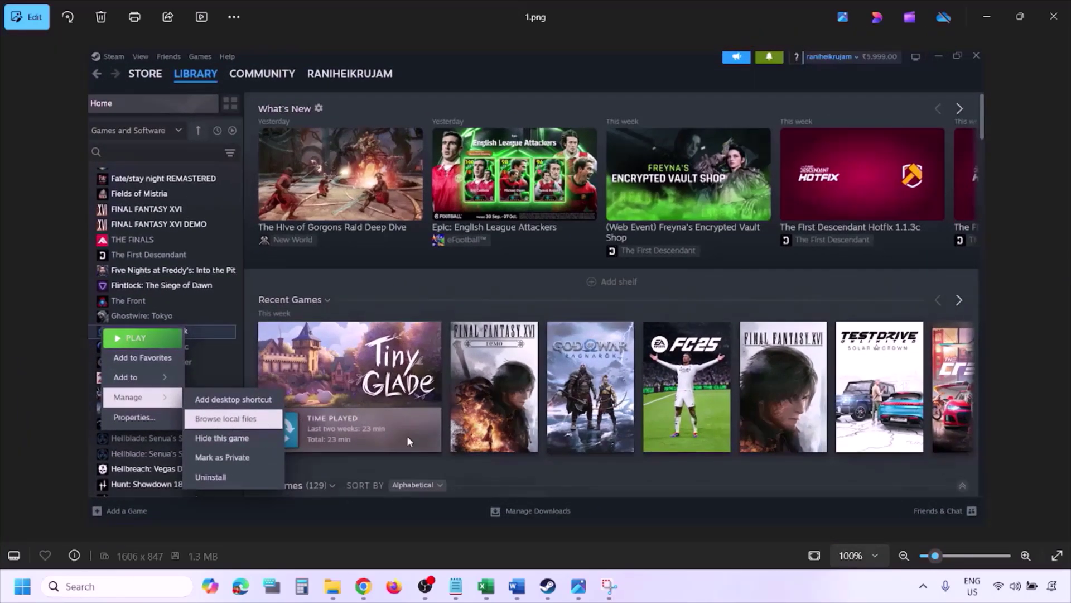
key("Right")
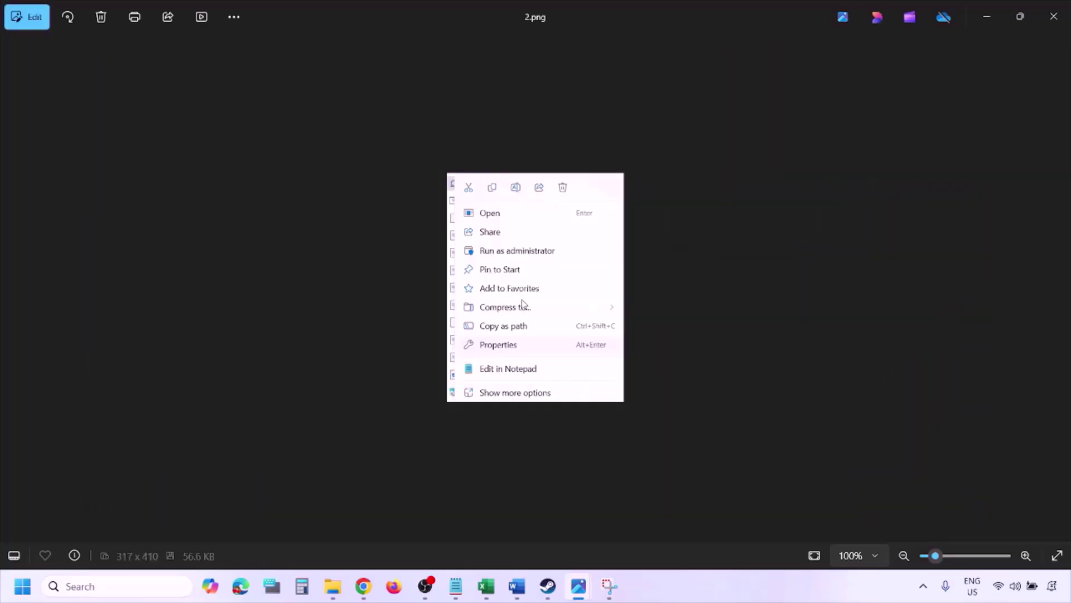
scroll(528, 337, "up", 4)
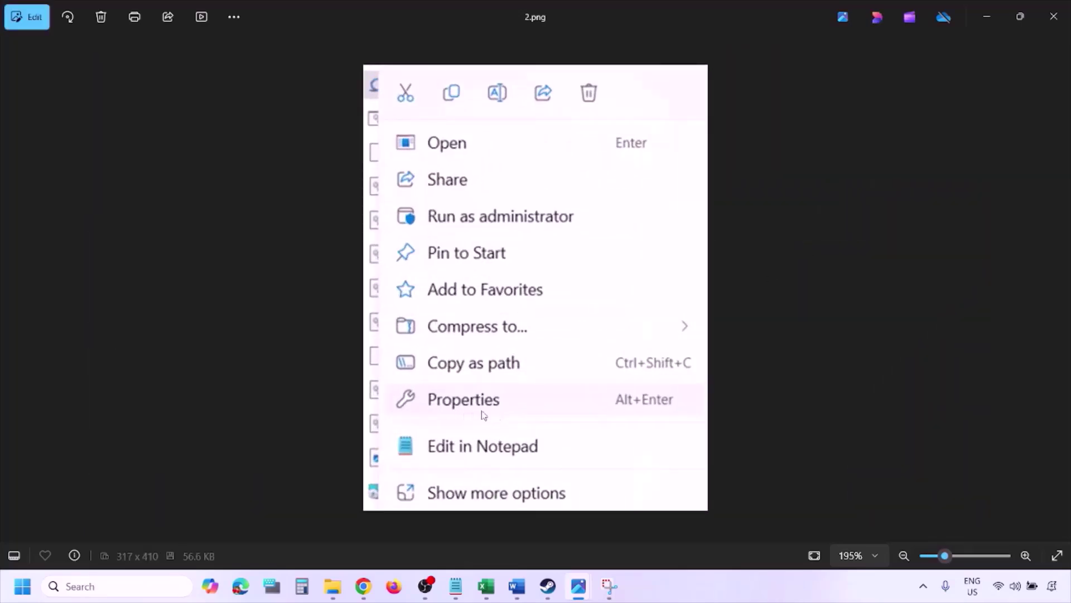
scroll(494, 412, "down", 4)
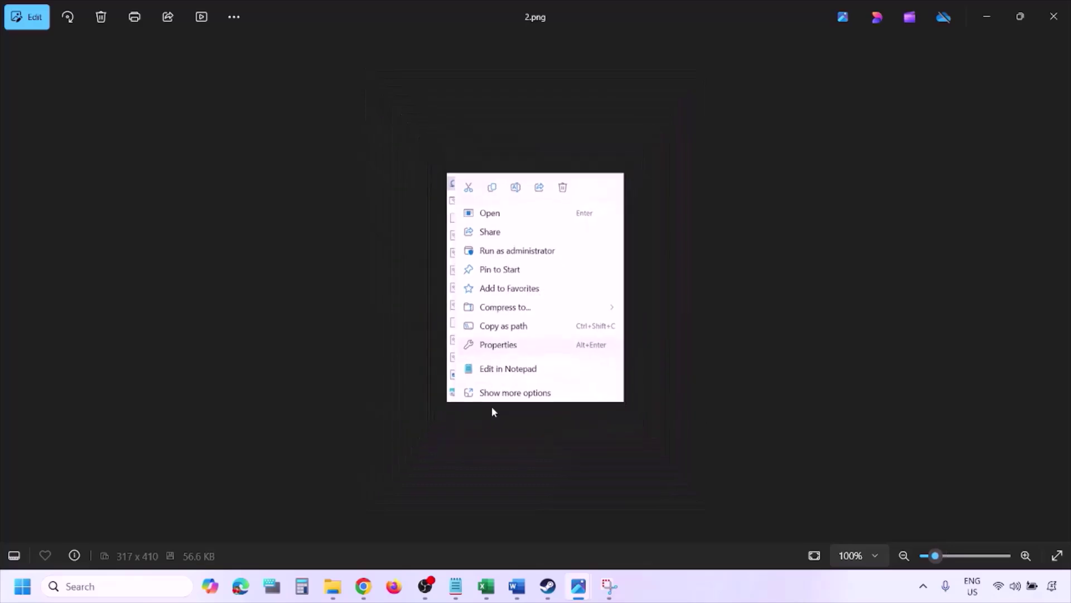
Examine the Compatibility settings in 3.png, including the option to run the program as an administrator
key("Right")
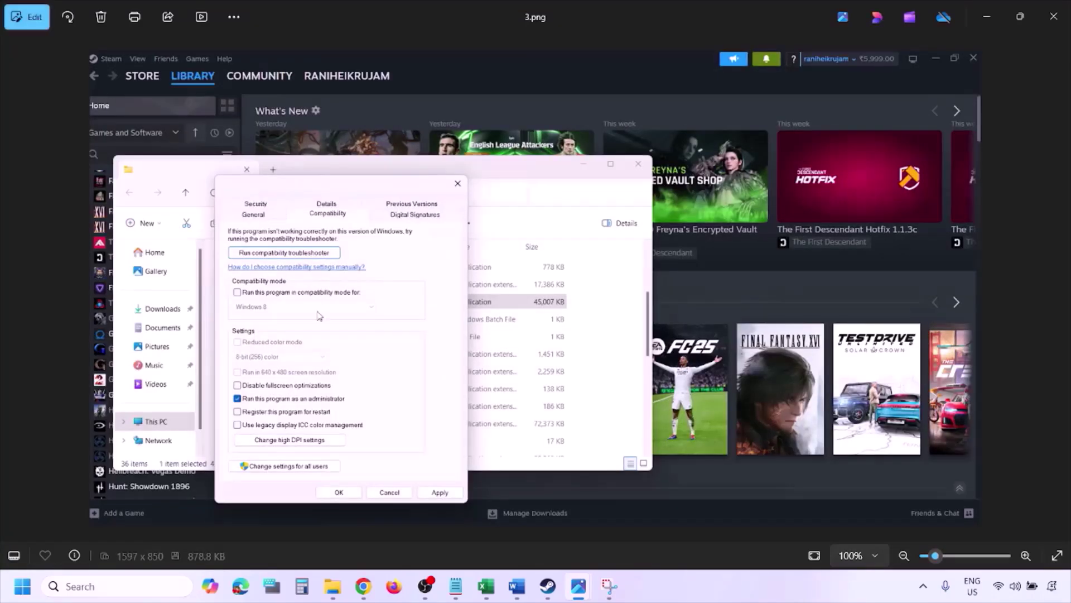
scroll(319, 316, "up", 2)
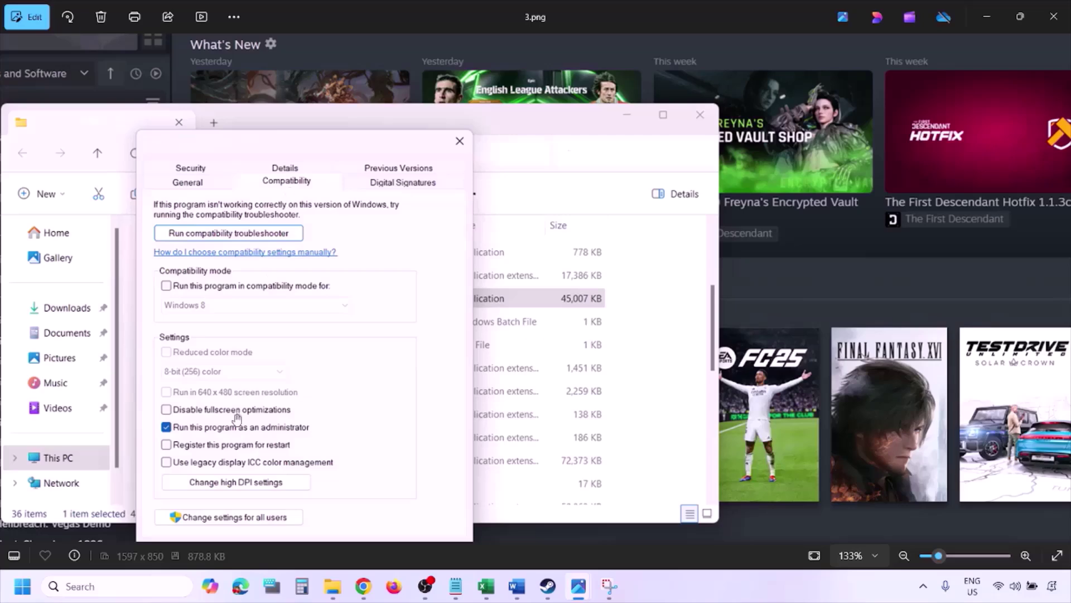
scroll(237, 417, "down", 2)
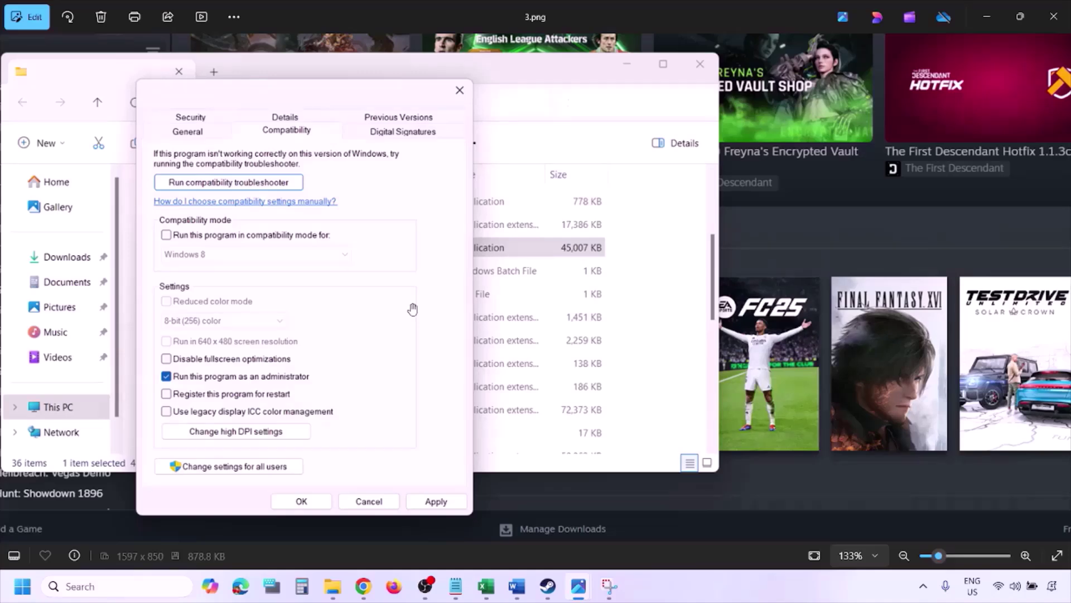
scroll(412, 309, "down", 3)
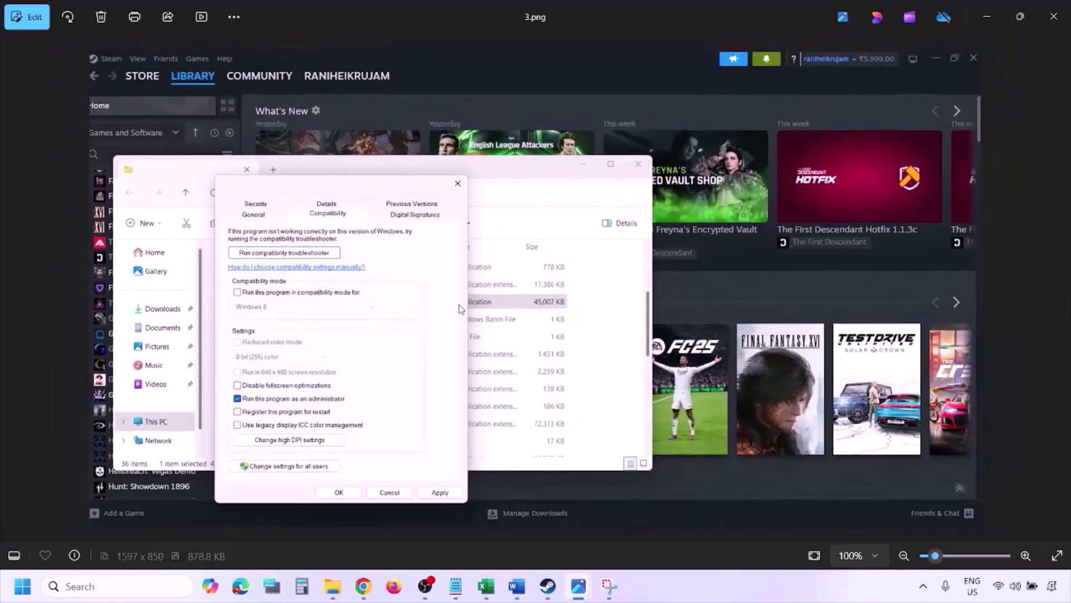
Examine 4.png for the compatibility mode checkbox, the Windows 8 selection and the confirmation buttons
key("Right")
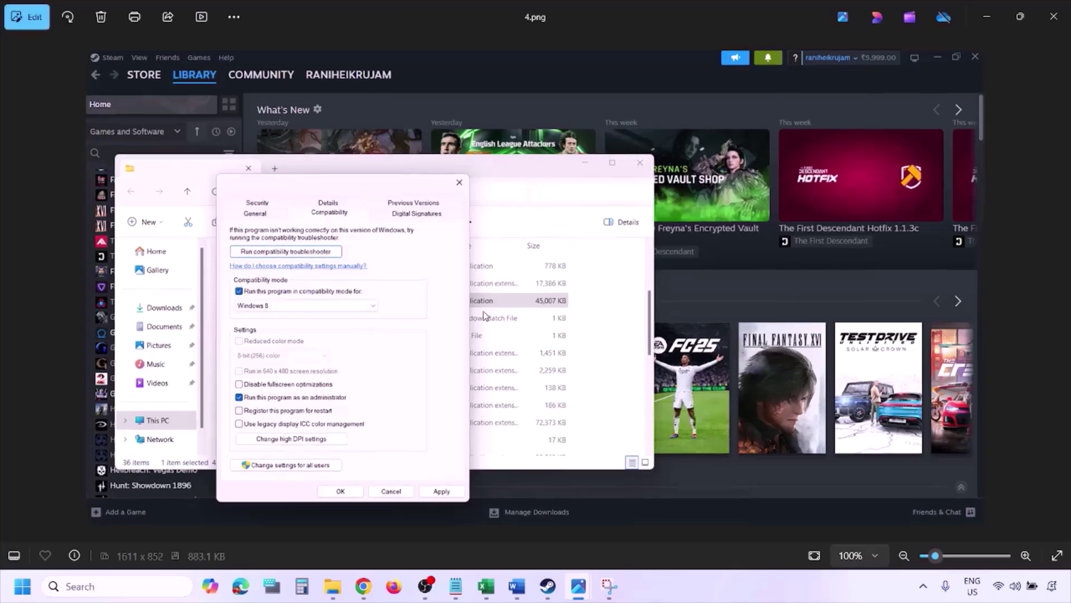
scroll(416, 323, "up", 4)
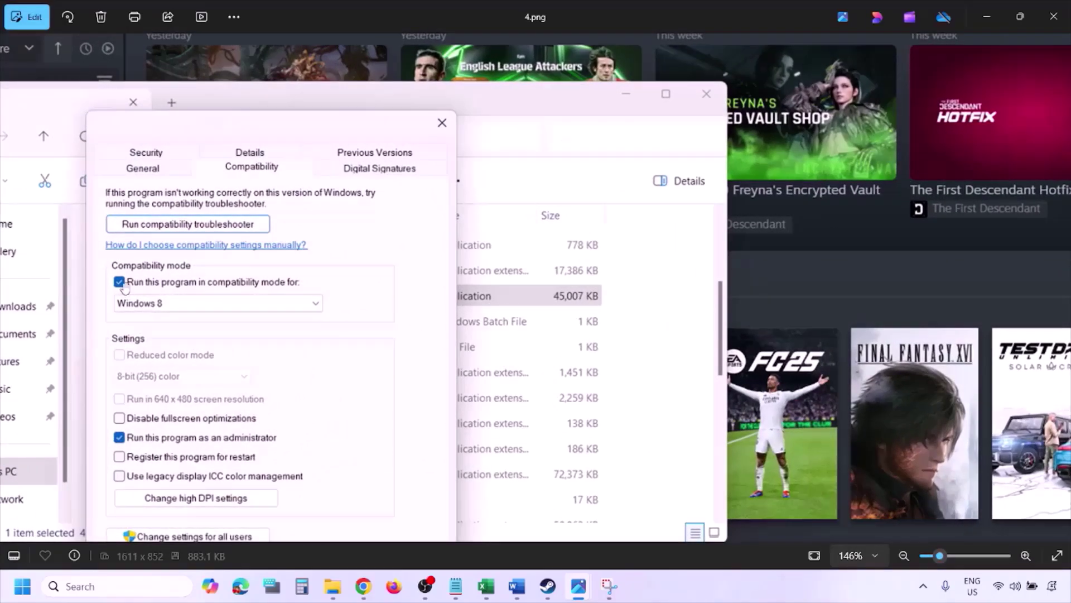
left_click_drag(141, 297, 149, 258)
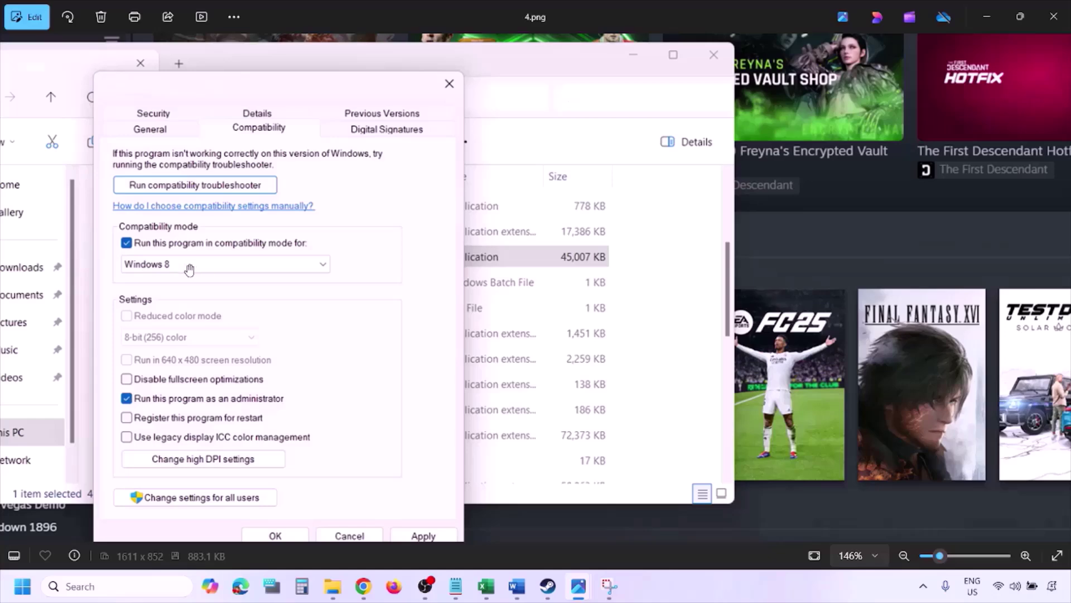
left_click_drag(412, 417, 418, 385)
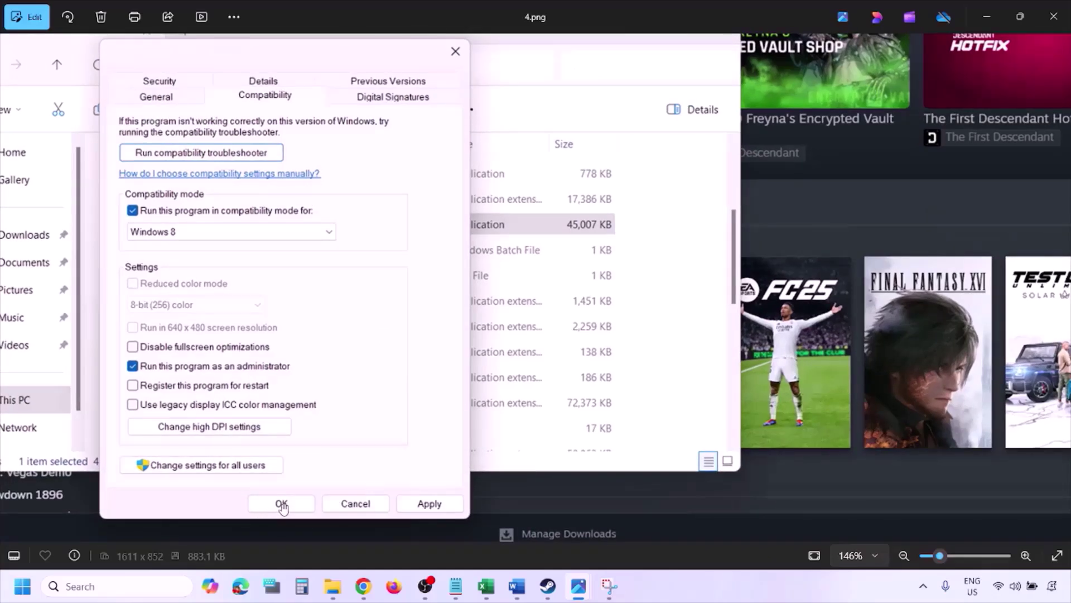
scroll(571, 397, "down", 3)
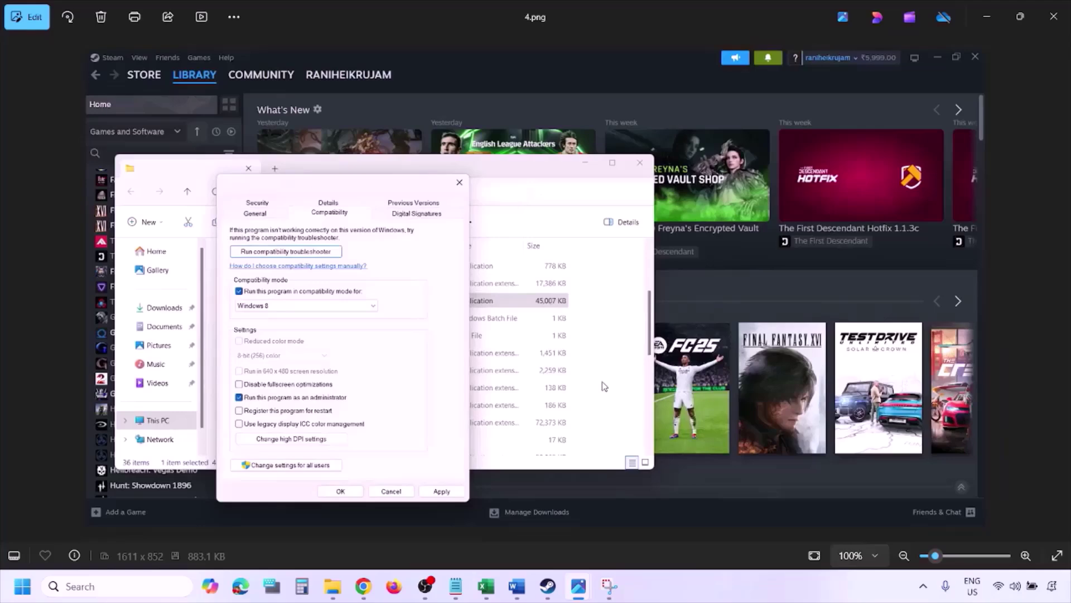
Review 5.png and 6.png for choosing Windows 7 compatibility mode and disabling fullscreen optimizations
key("Right")
scroll(348, 335, "up", 3)
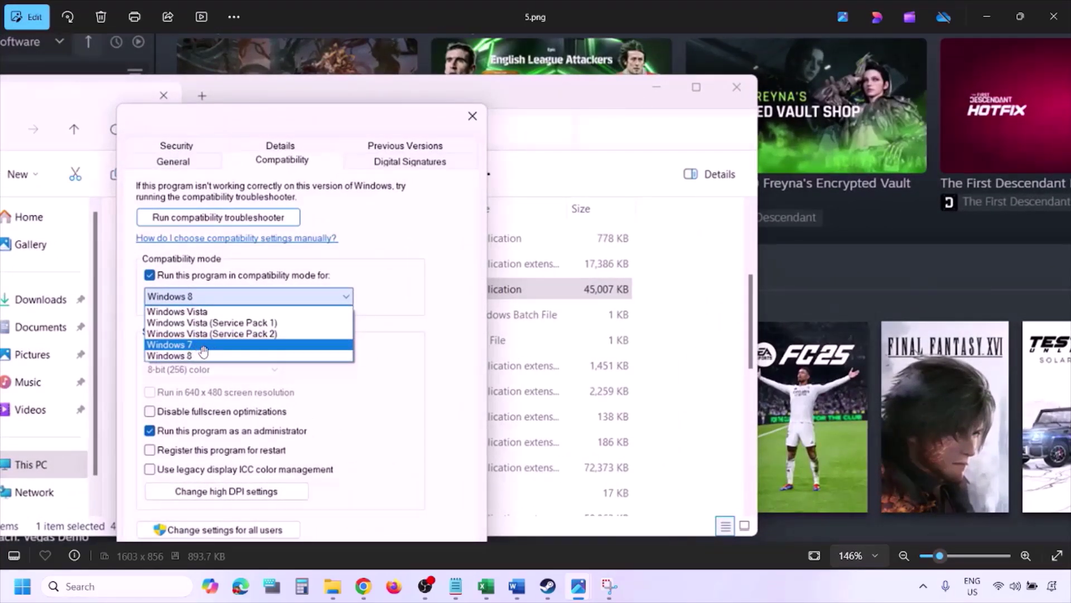
scroll(202, 352, "down", 3)
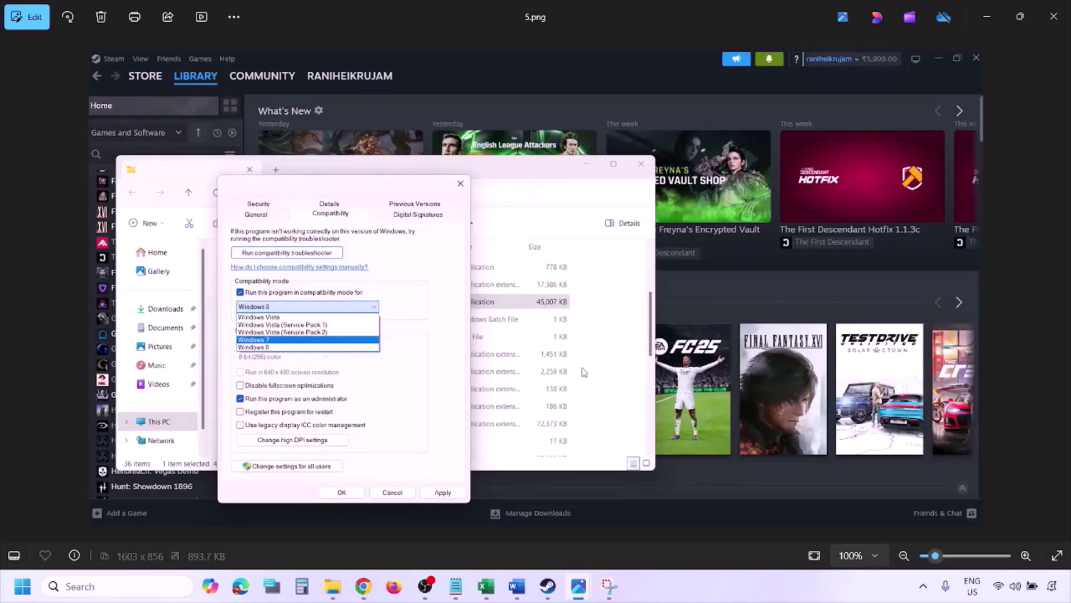
key("Right")
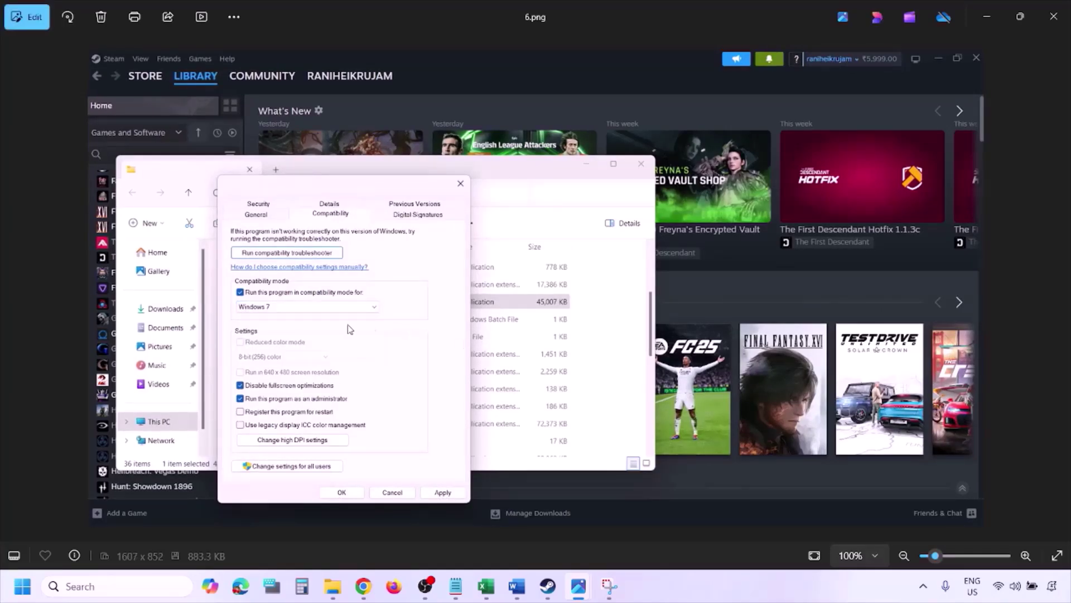
scroll(349, 329, "up", 3)
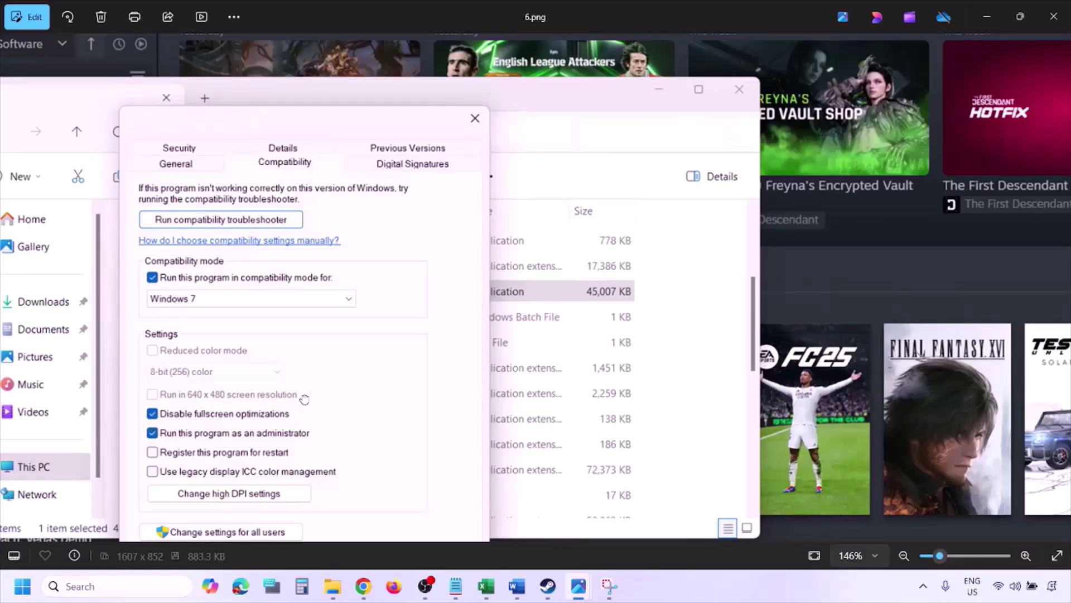
left_click_drag(304, 398, 352, 287)
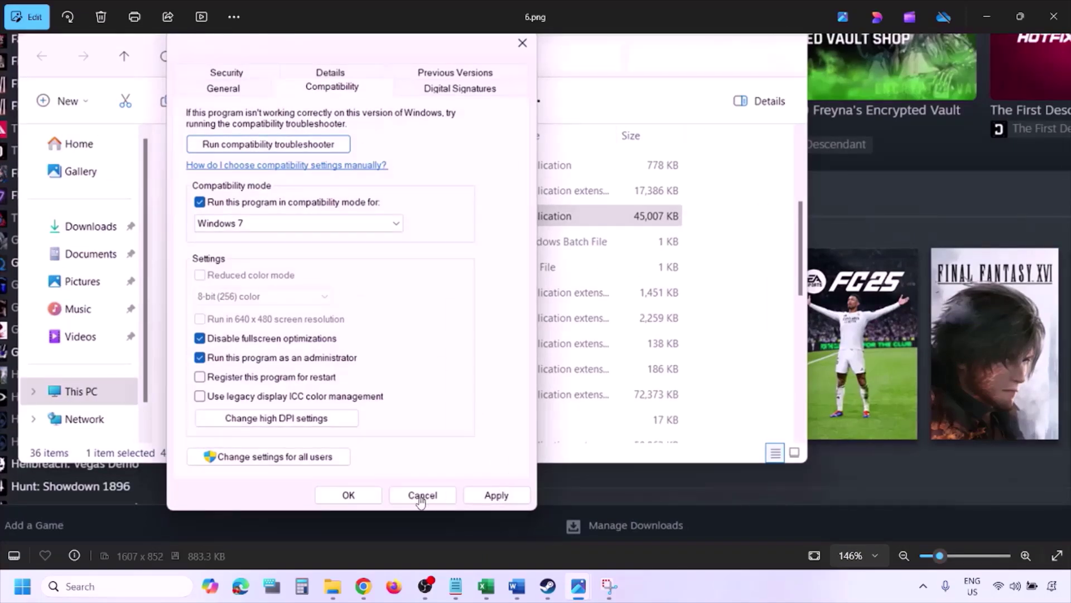
scroll(373, 494, "down", 3)
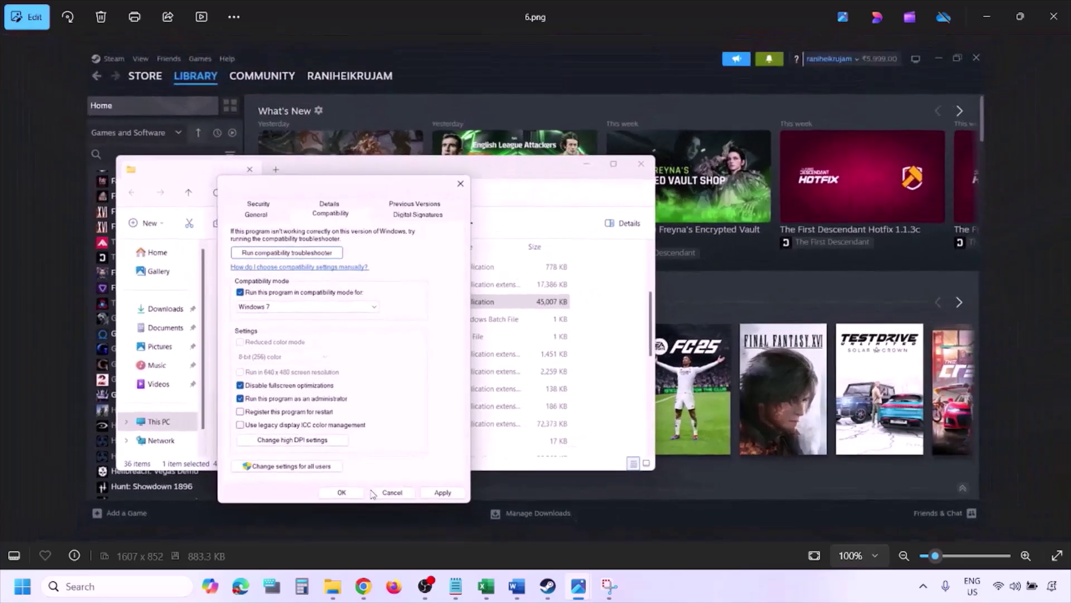
scroll(294, 382, "up", 5)
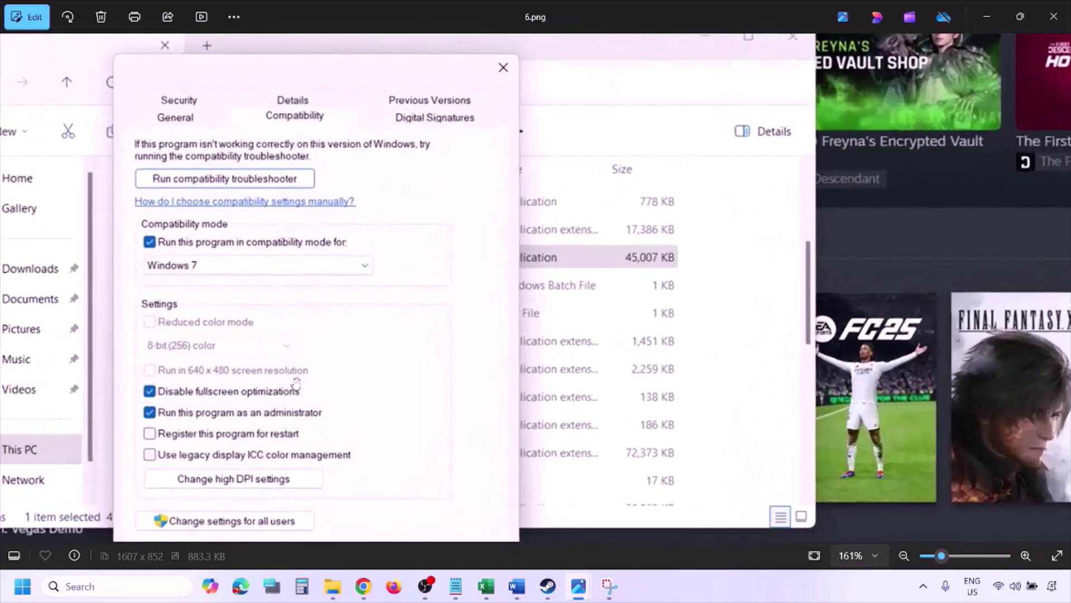
left_click_drag(208, 370, 273, 356)
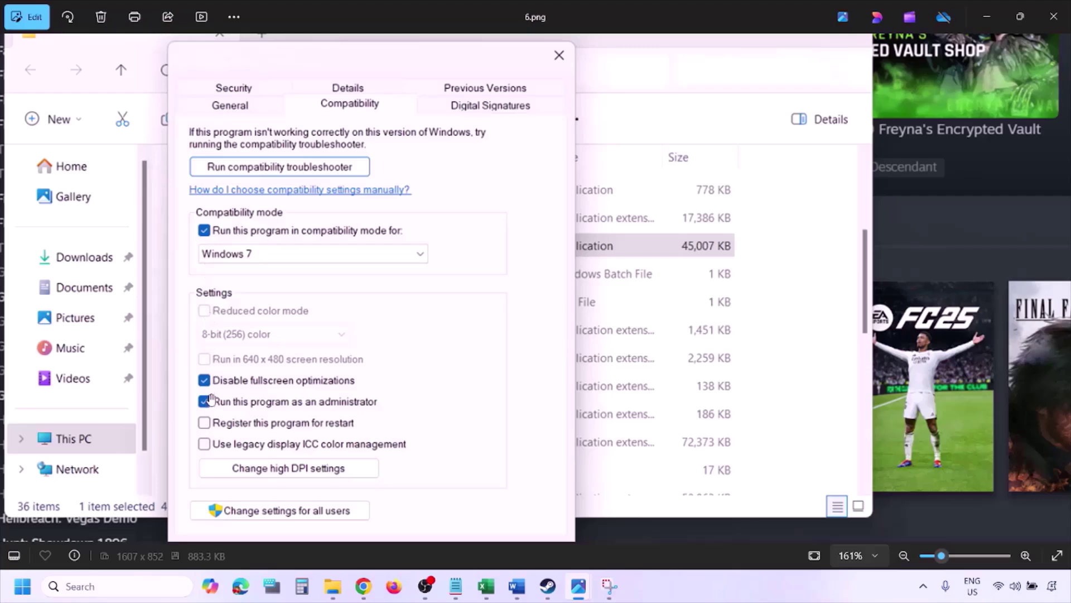
Examine 7.png, which shows the Compatibility settings with every checkbox cleared, down to the confirmation buttons
key("Right")
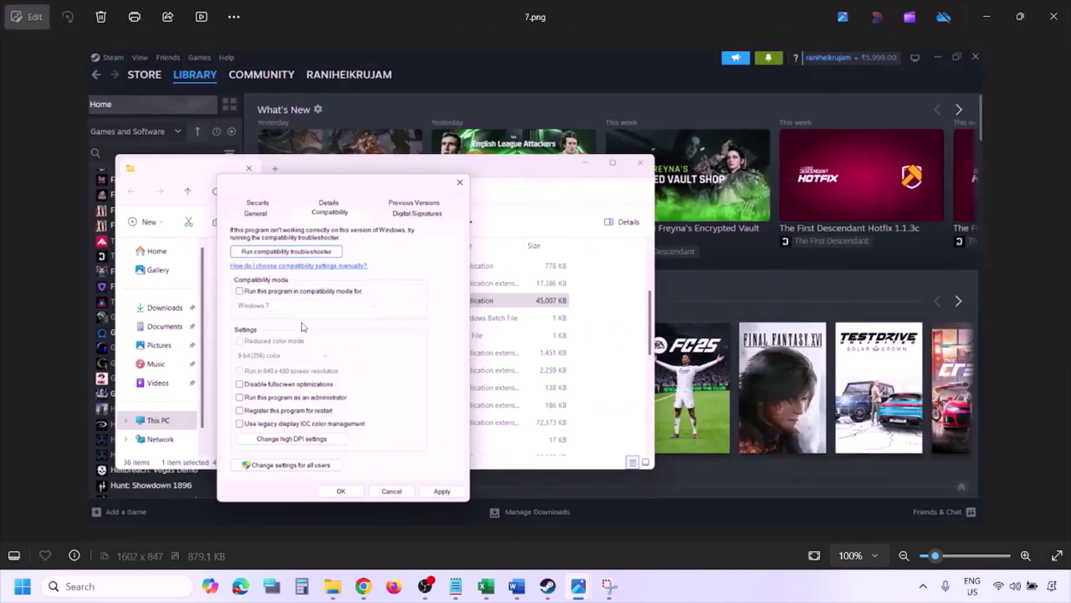
scroll(301, 327, "up", 5)
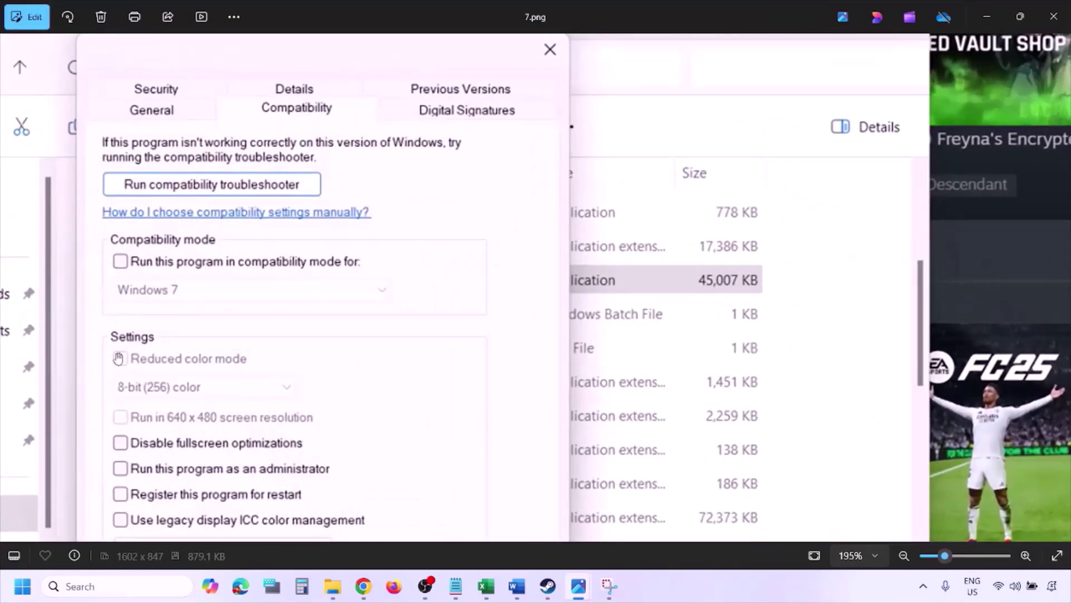
scroll(171, 361, "down", 4)
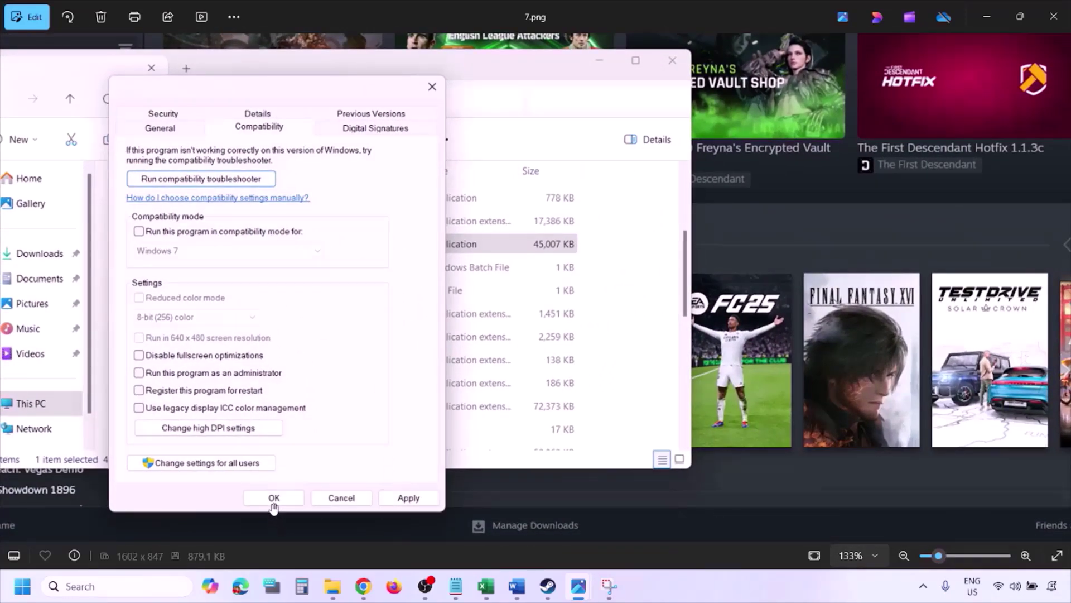
Consult step 3 of the Word notes, and view 0.png and the Installed Files screenshot on verifying game file integrity
left_click(667, 593)
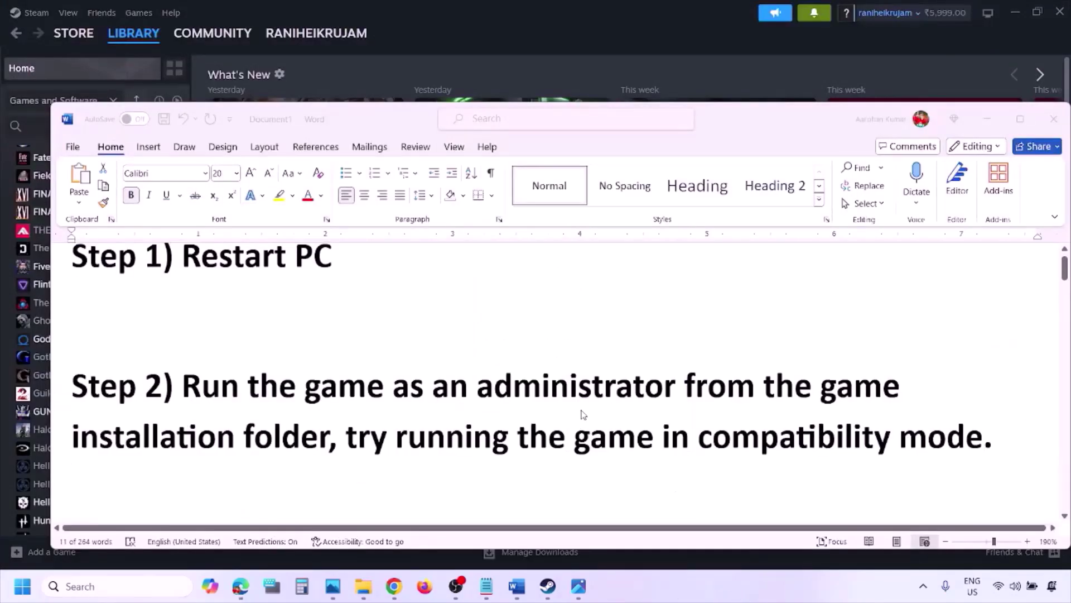
scroll(582, 414, "down", 3)
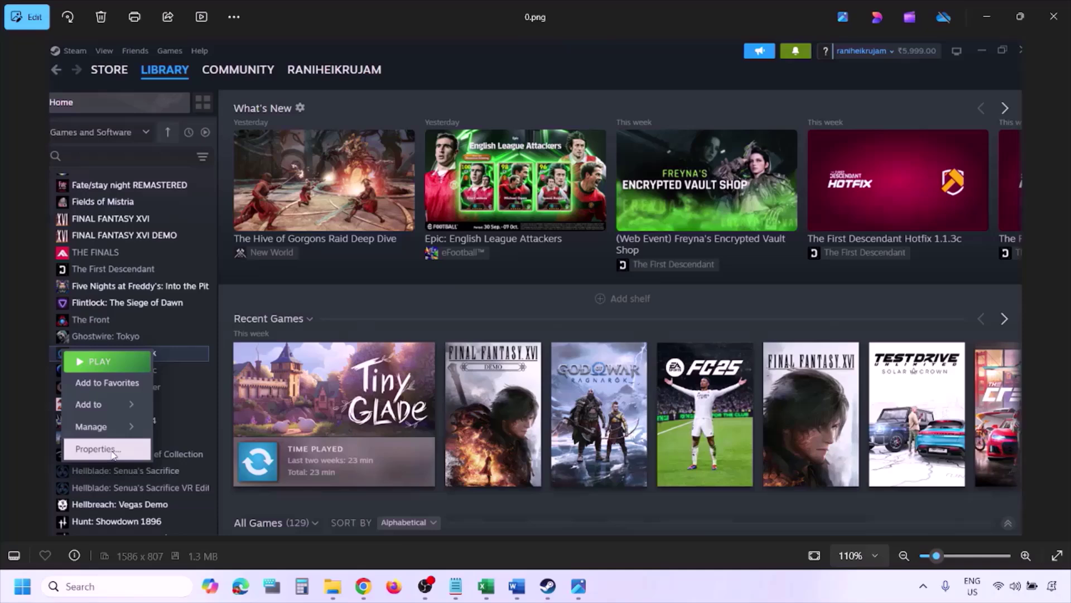
scroll(385, 349, "down", 1)
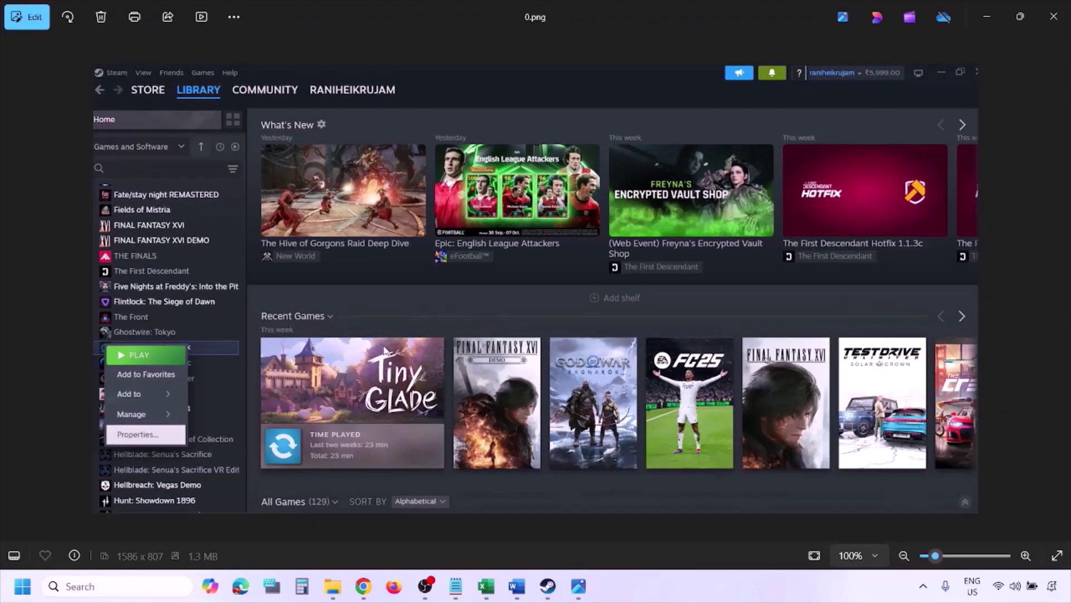
key("Right")
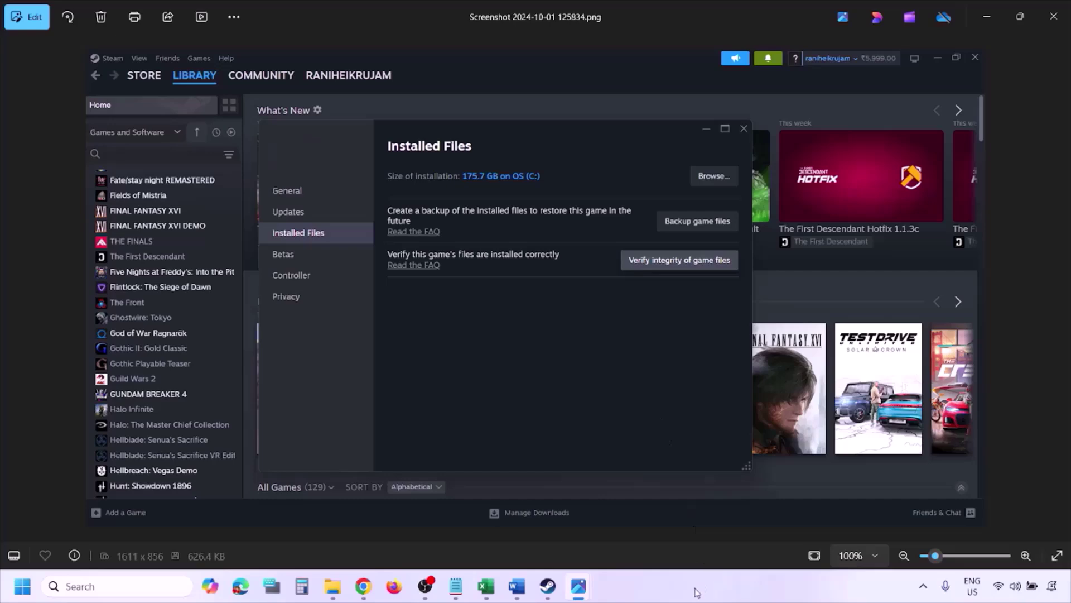
Highlight the Windows Security wording in step 4 of the Word notes, and open Windows Settings
left_click(578, 586)
scroll(569, 516, "down", 3)
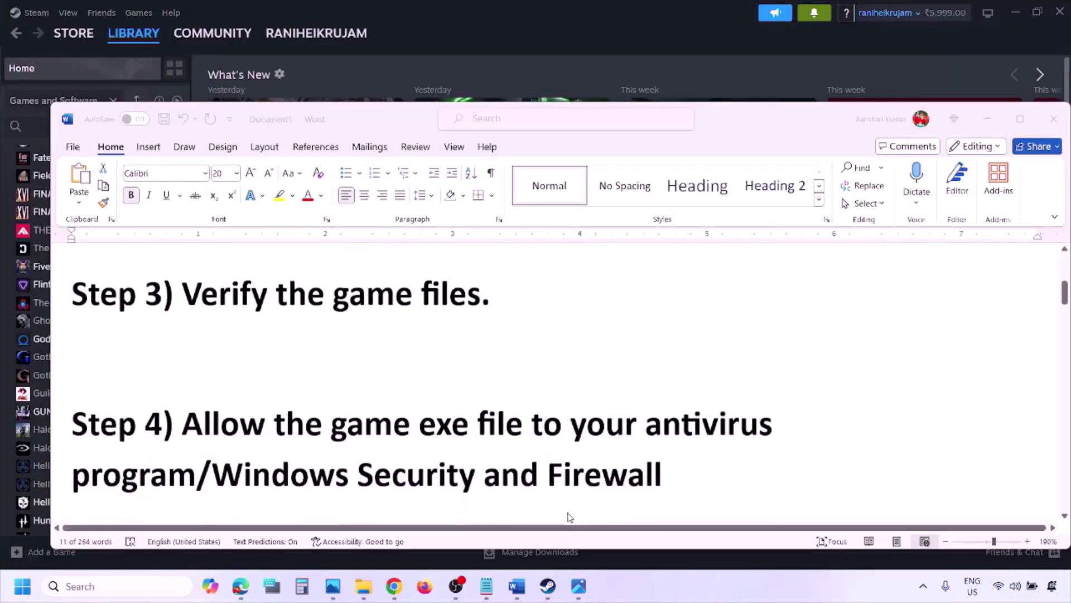
scroll(569, 516, "down", 1)
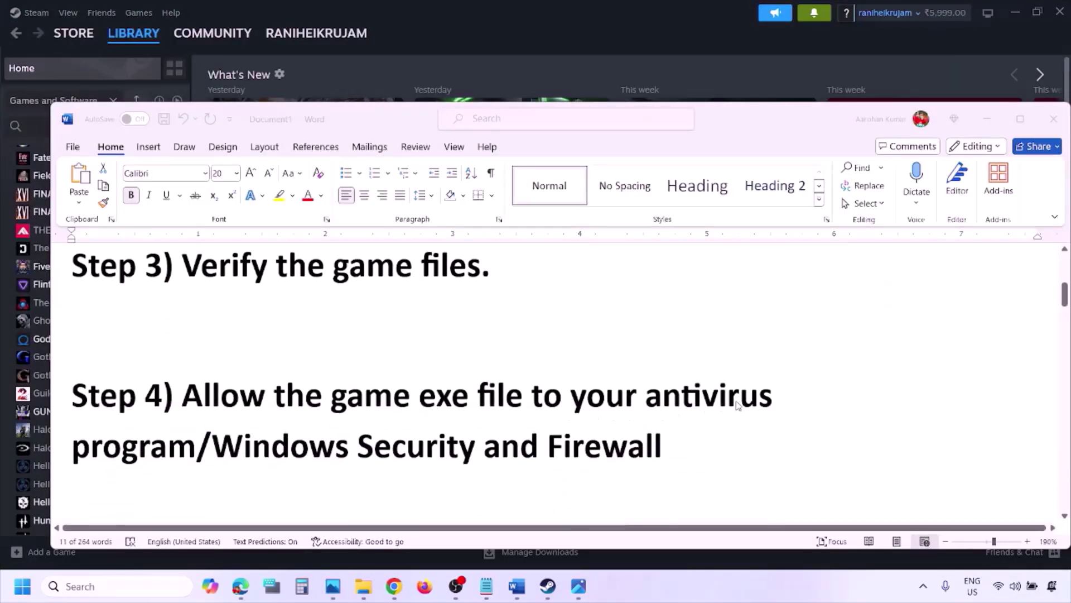
left_click(196, 445)
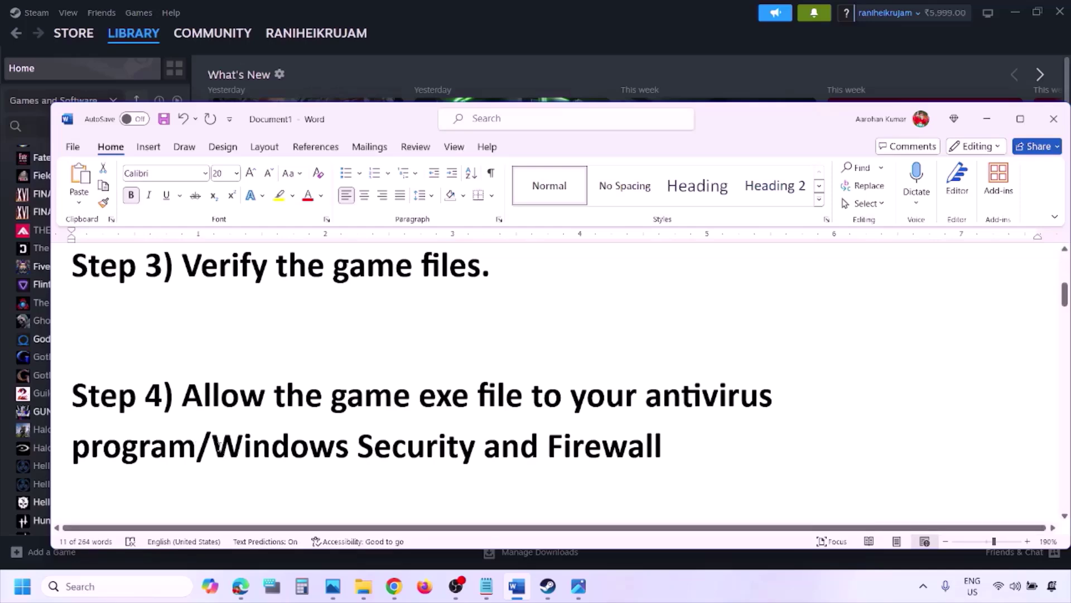
left_click_drag(214, 446, 482, 449)
left_click(711, 597)
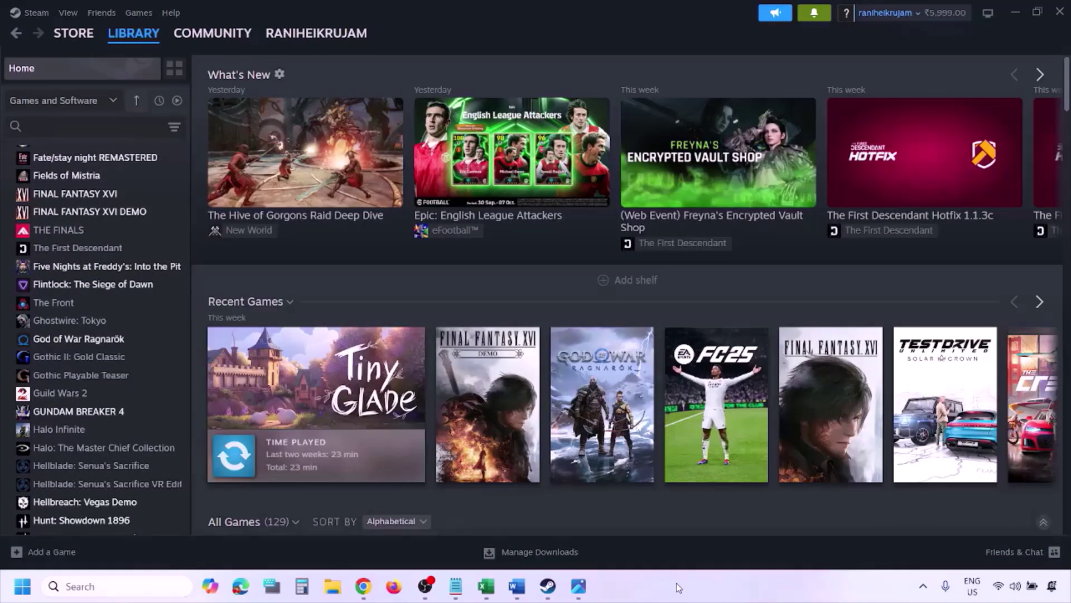
key("super+i")
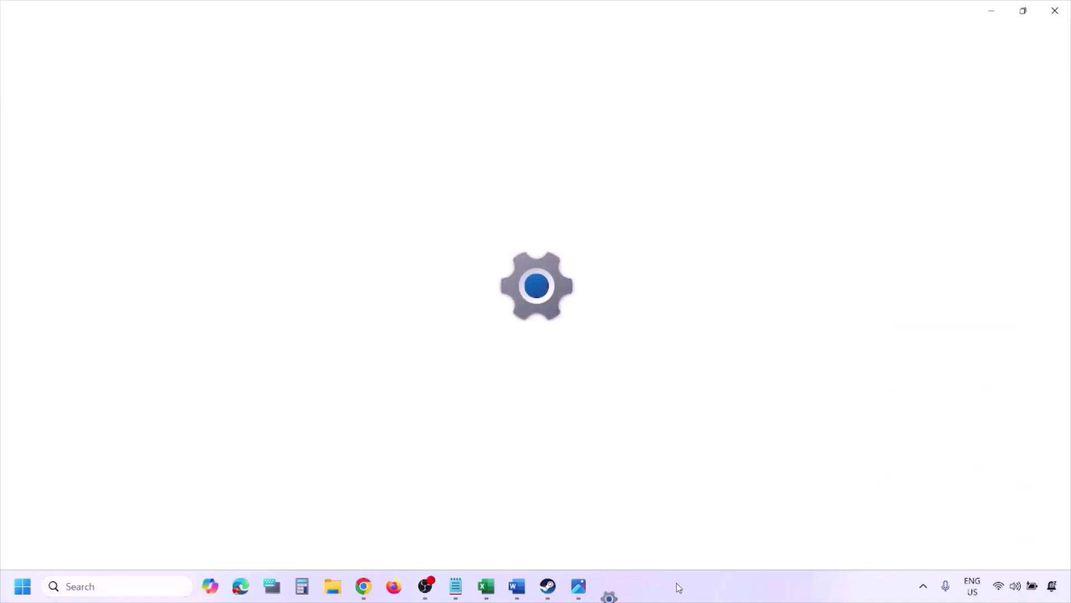
Open Virus & threat protection from the Windows Security page of the Privacy & security settings
left_click(110, 436)
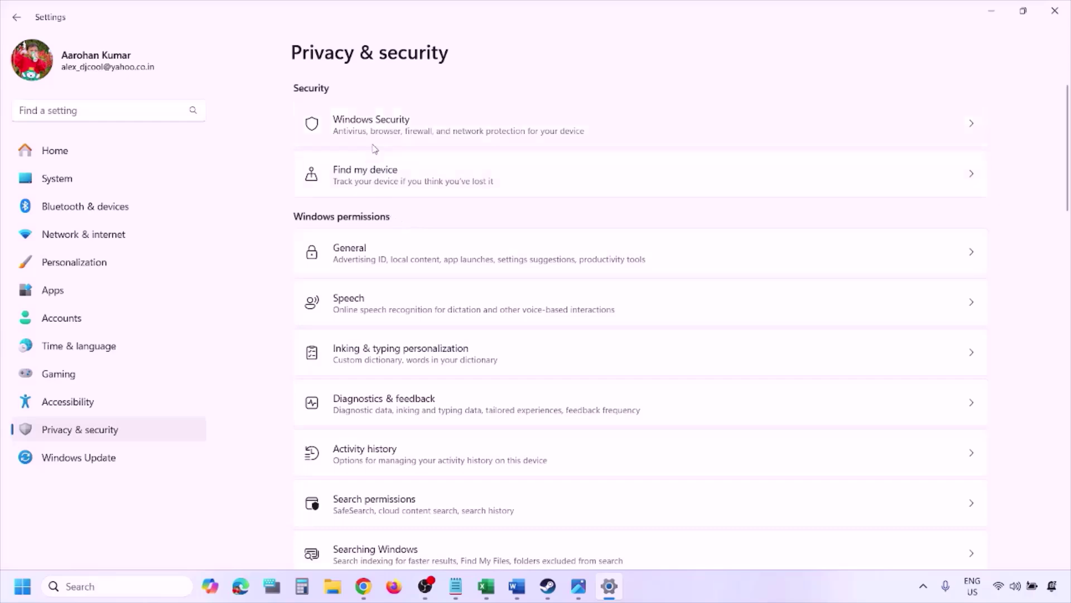
left_click(385, 131)
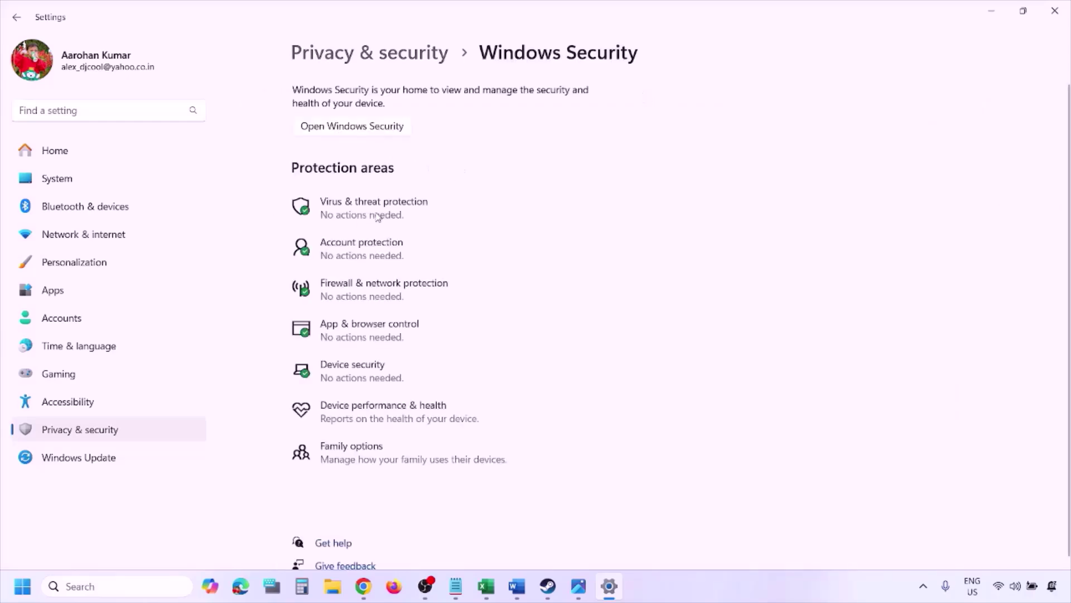
left_click(392, 216)
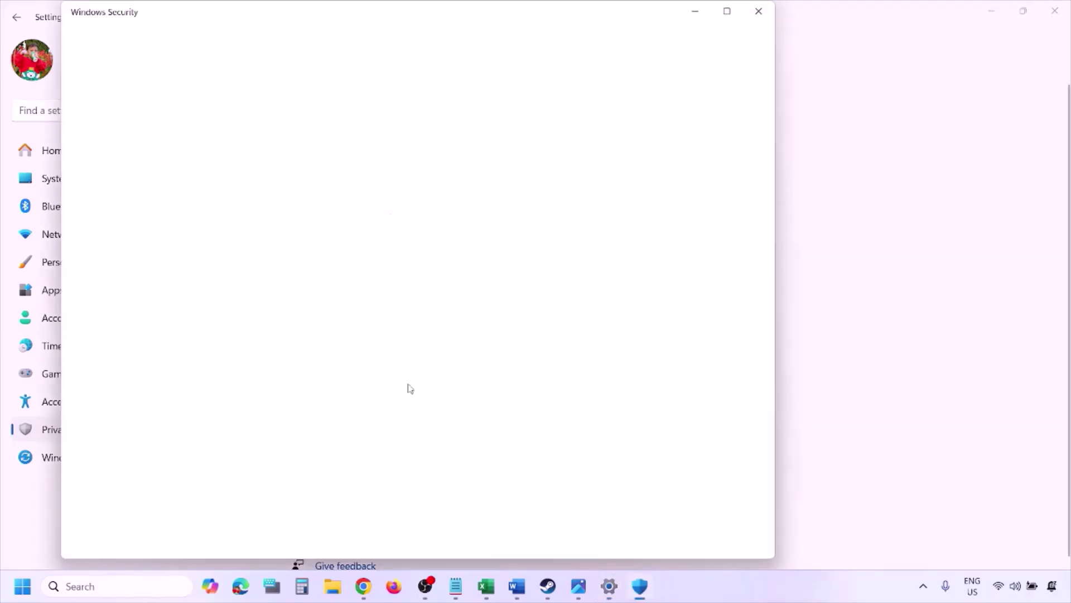
Go to Ransomware protection and open the list of apps allowed through Controlled folder access
scroll(408, 388, "down", 4)
scroll(396, 502, "up", 1)
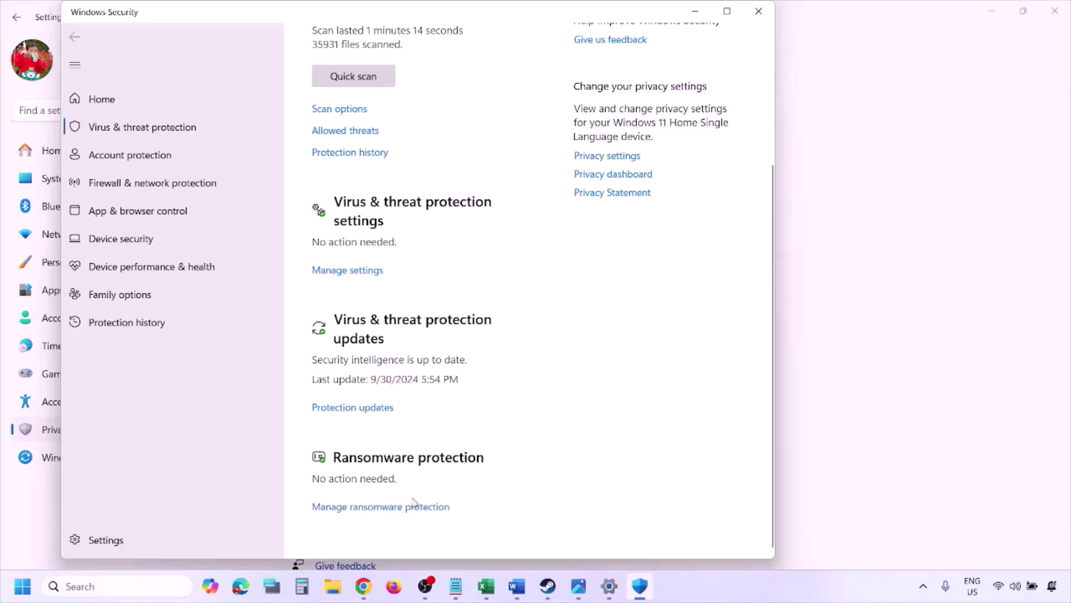
scroll(393, 509, "up", 3)
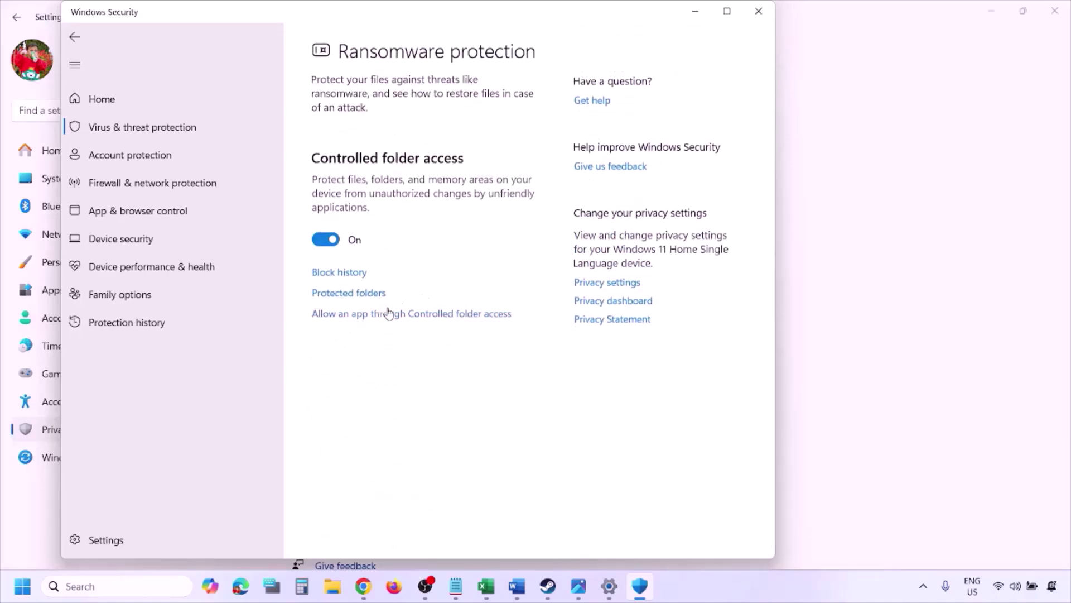
left_click(405, 316)
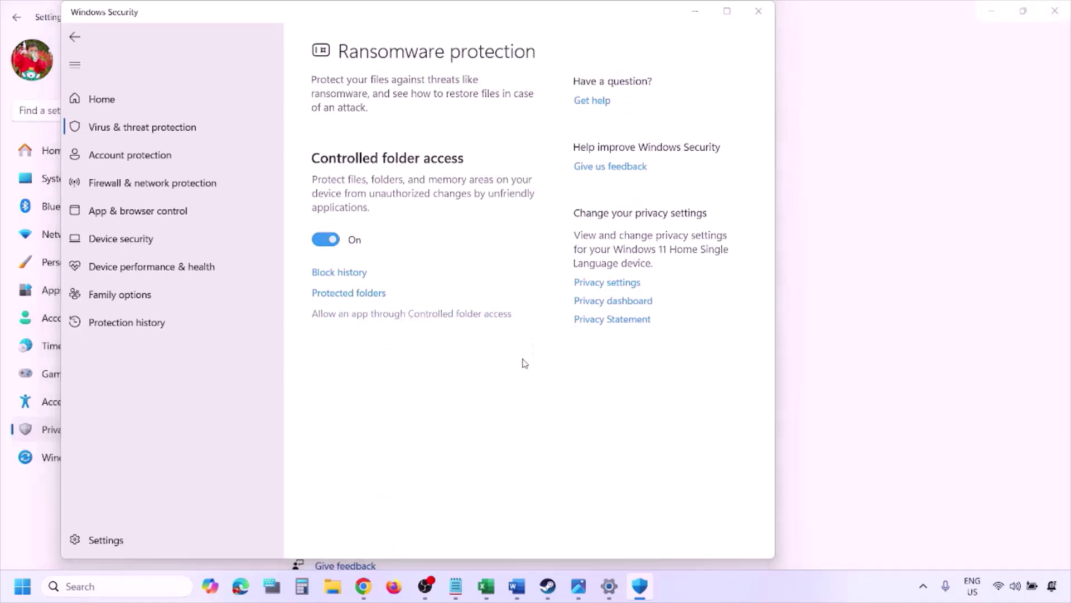
scroll(479, 234, "down", 3)
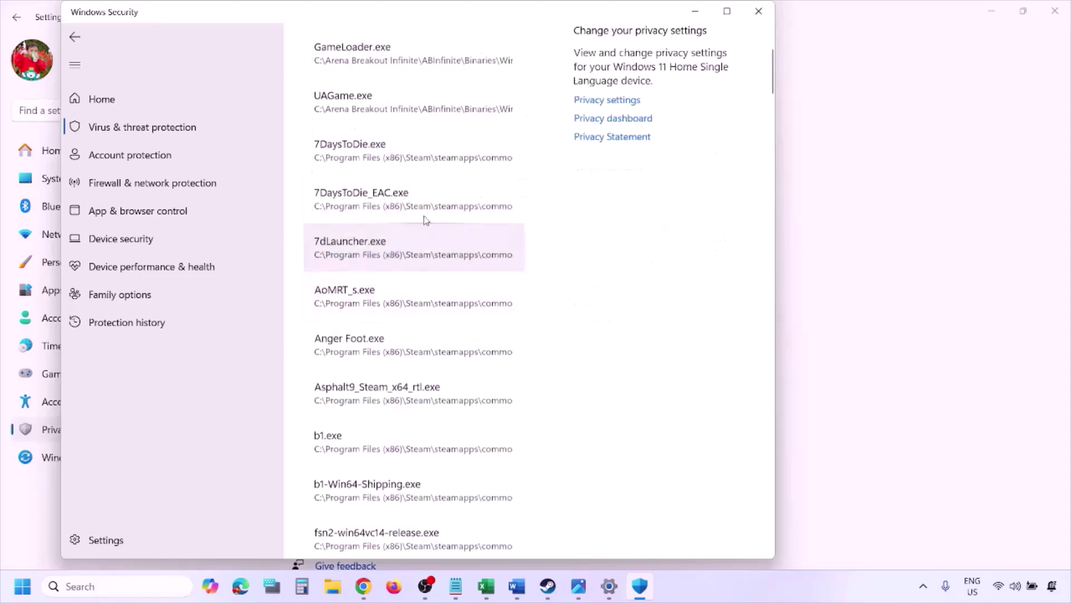
scroll(362, 167, "up", 3)
Start adding an allowed app, browse to C:\Program Files (x86)\Steam\steamapps for the game's executable, and cancel the selection
left_click(396, 191)
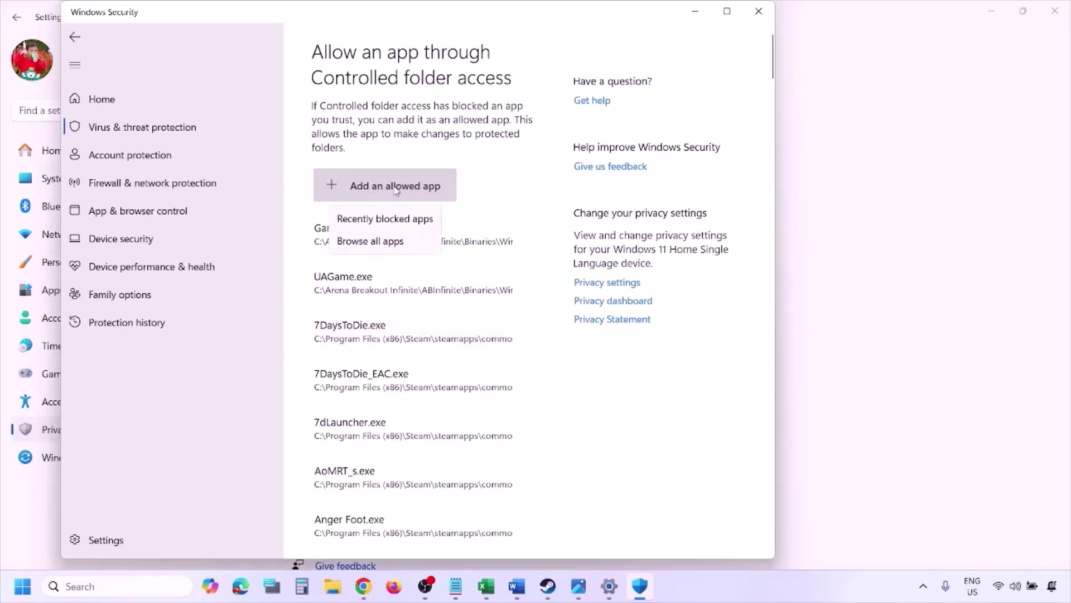
left_click(400, 240)
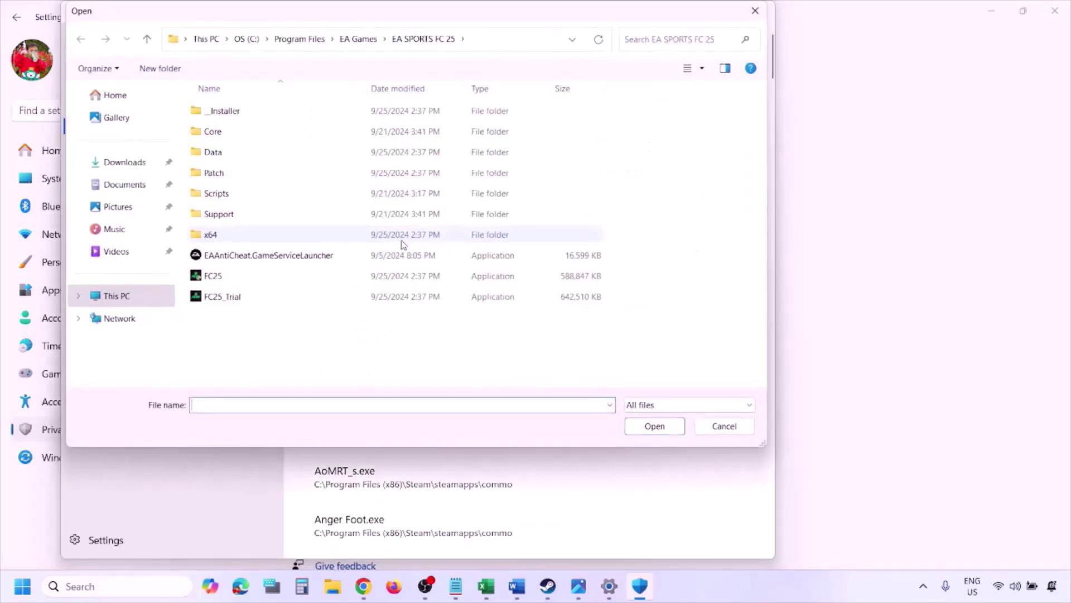
left_click(120, 296)
left_click(280, 128)
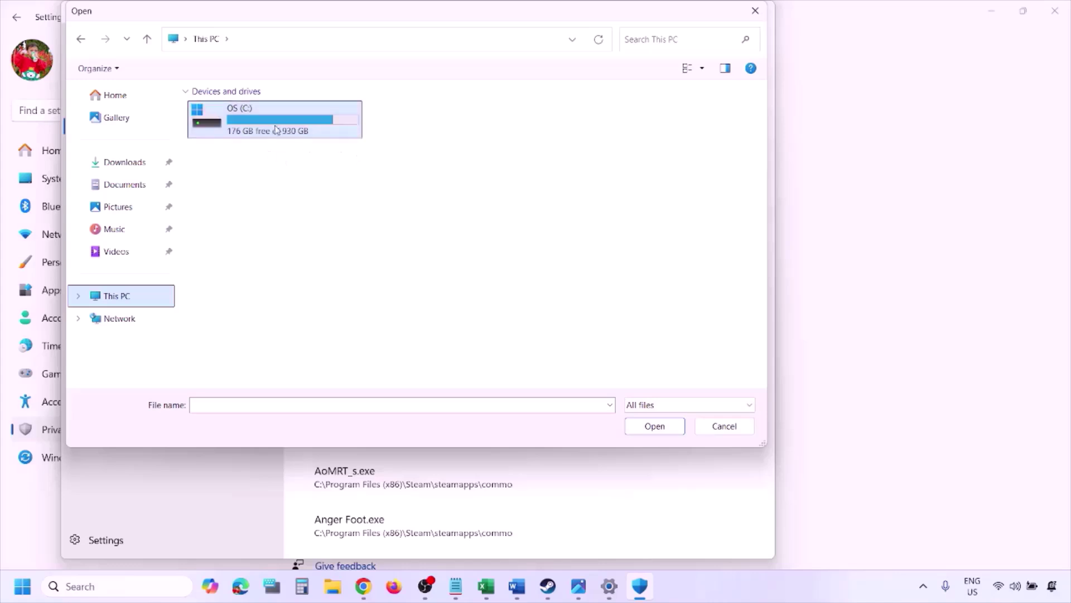
double_click(280, 128)
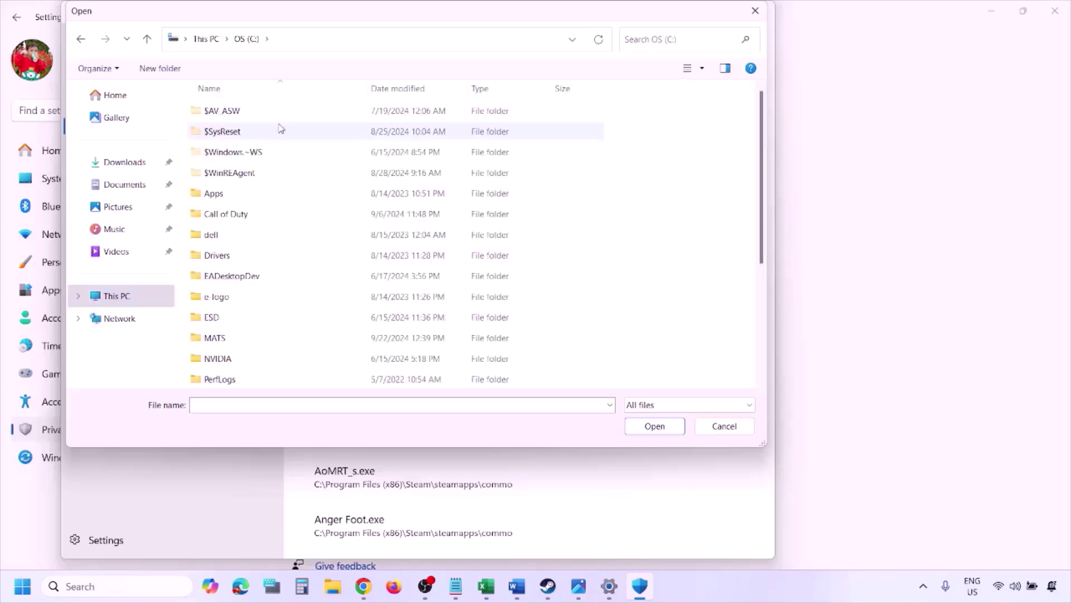
scroll(277, 132, "down", 3)
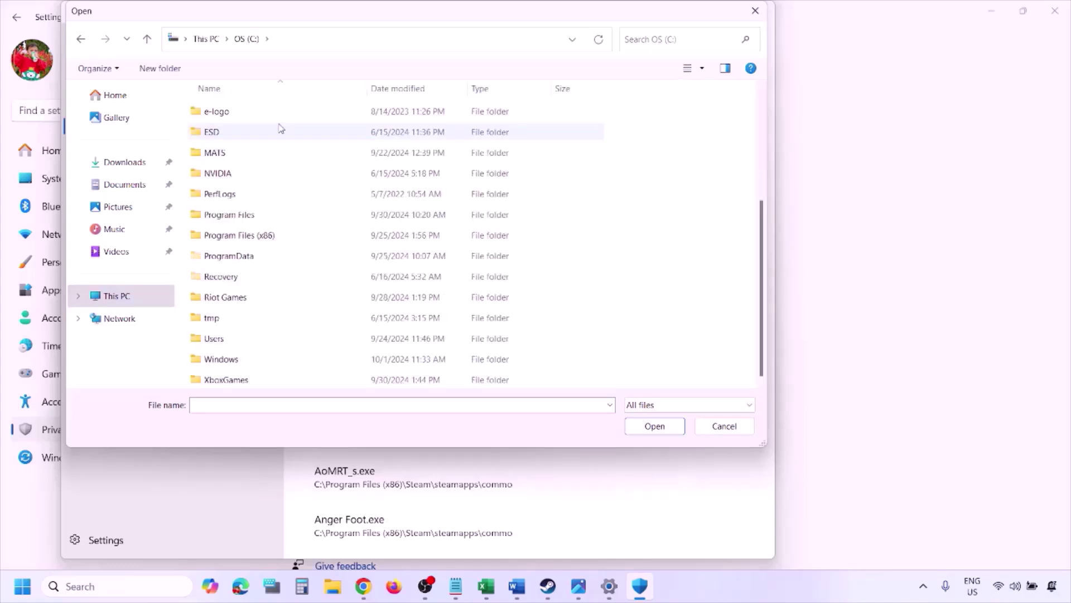
double_click(269, 235)
scroll(270, 234, "down", 8)
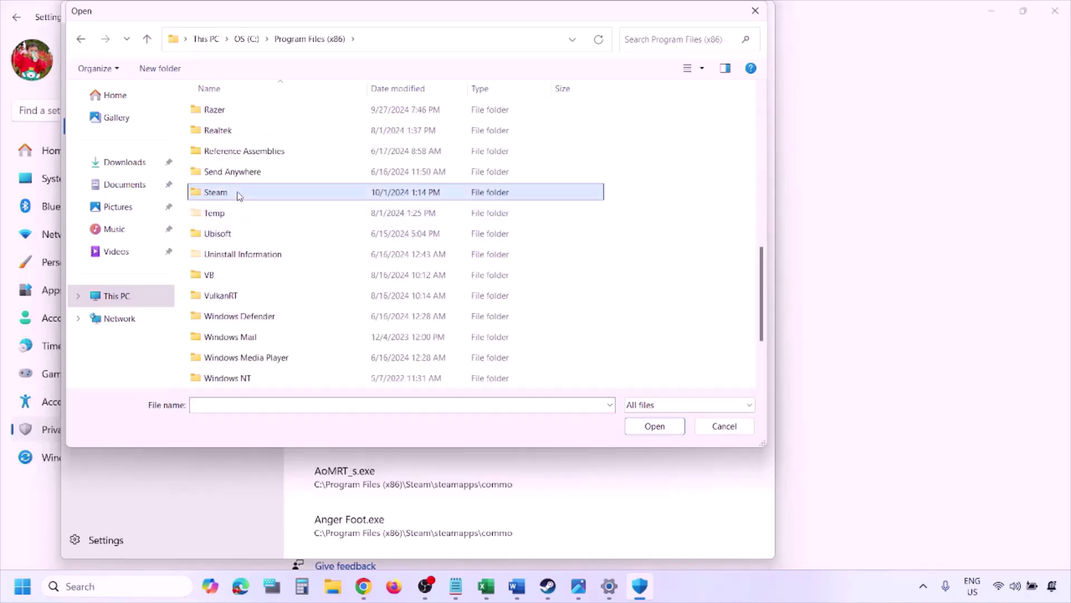
double_click(241, 192)
scroll(249, 247, "down", 4)
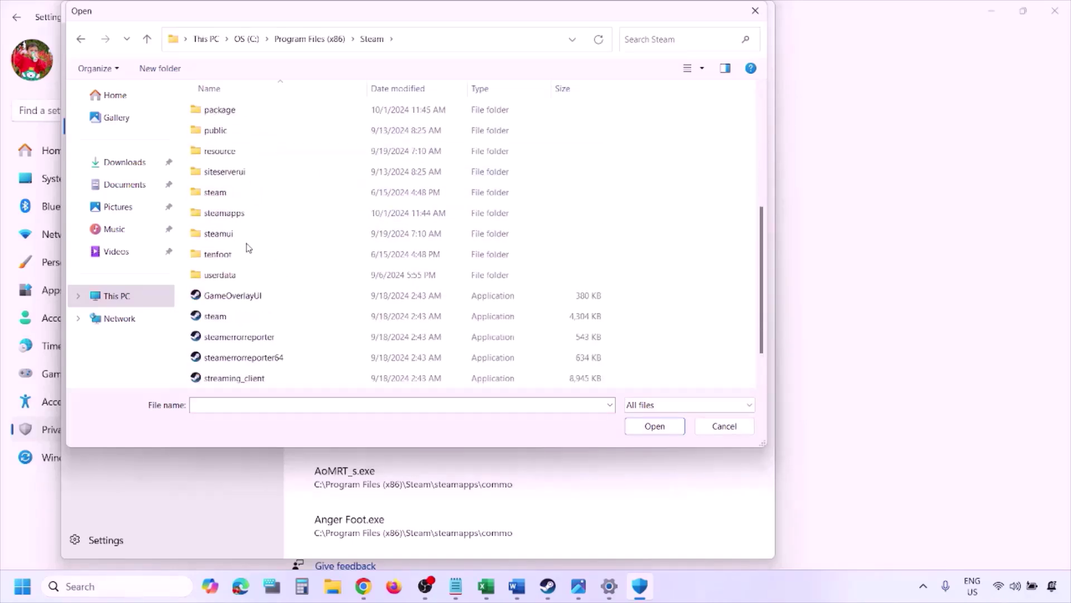
double_click(245, 215)
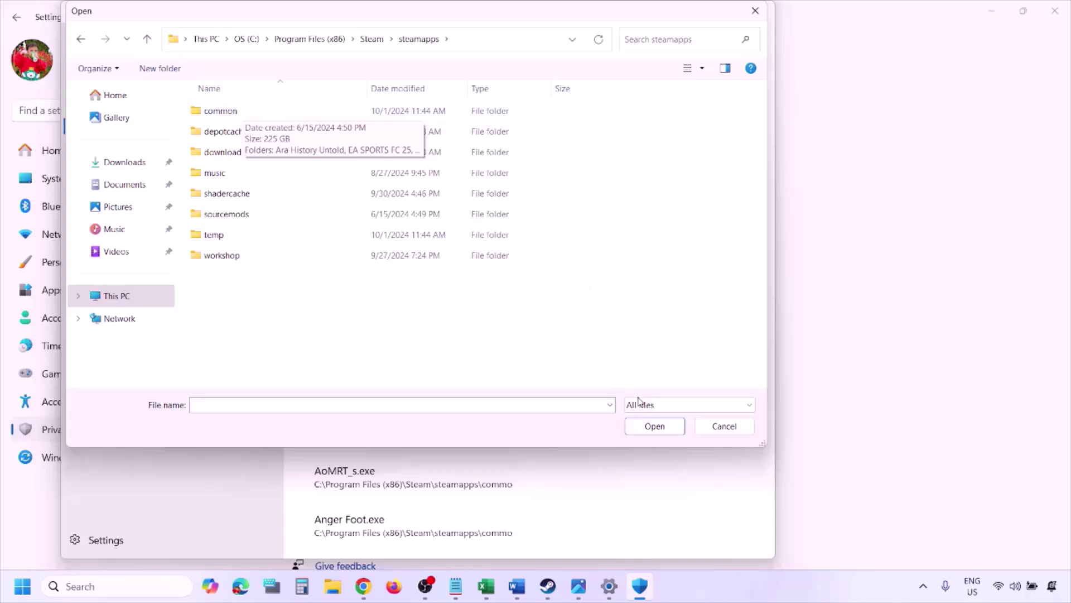
left_click(719, 428)
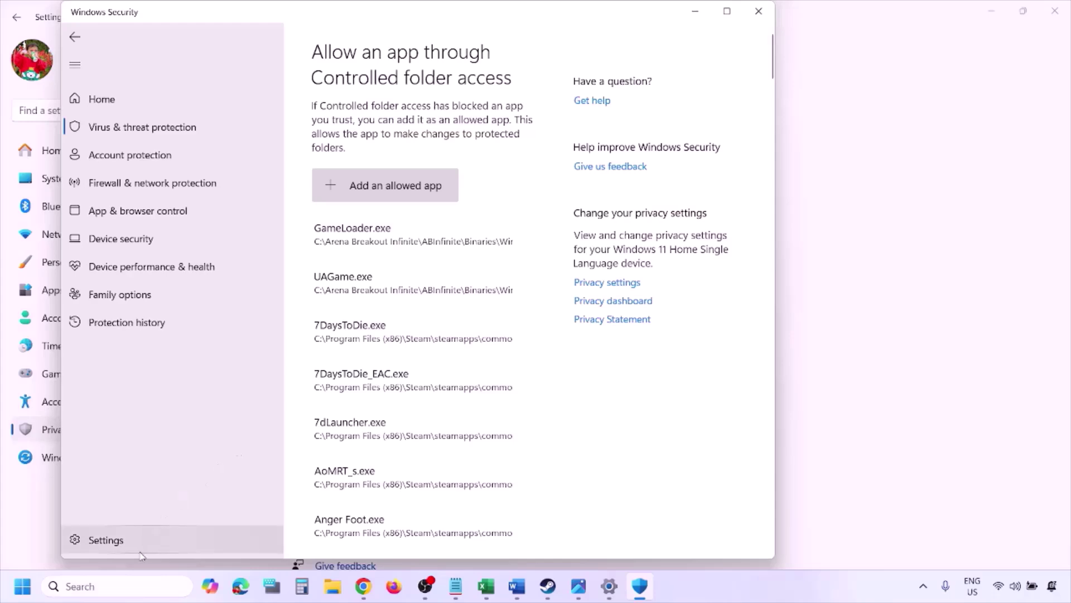
Open Control Panel, go to the allowed apps of Windows Defender Firewall under System and Security, and unlock the list for changes
left_click(110, 586)
type("ontrol")
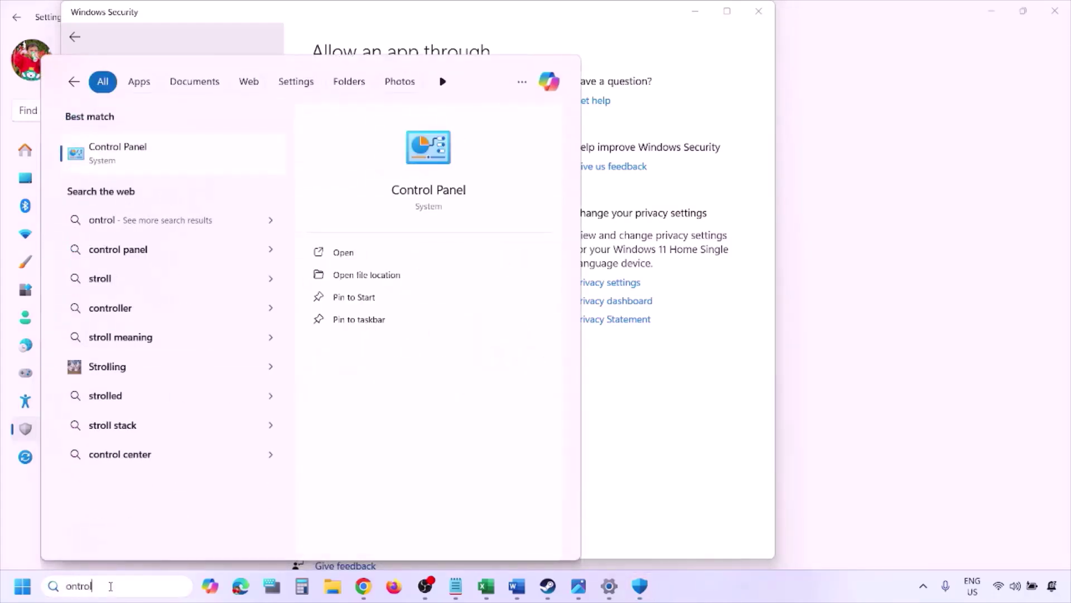
key("Return")
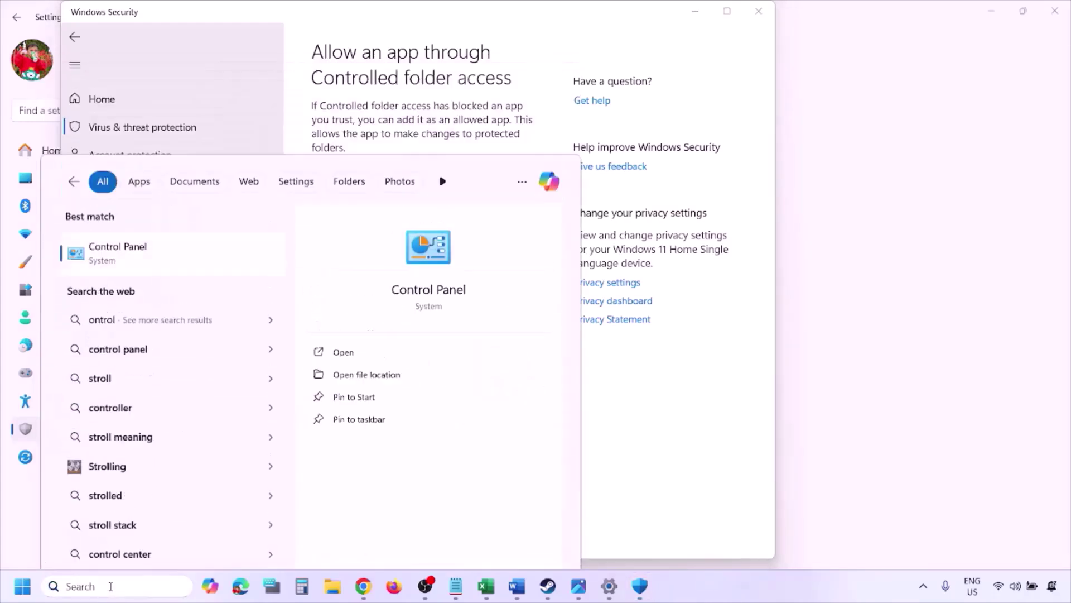
left_click(369, 114)
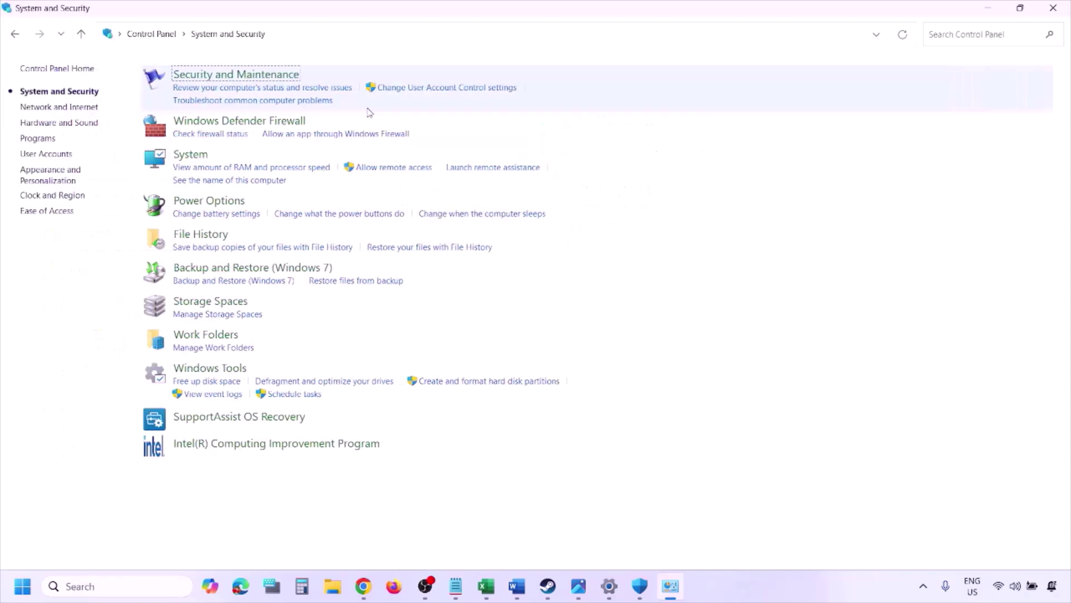
left_click(288, 121)
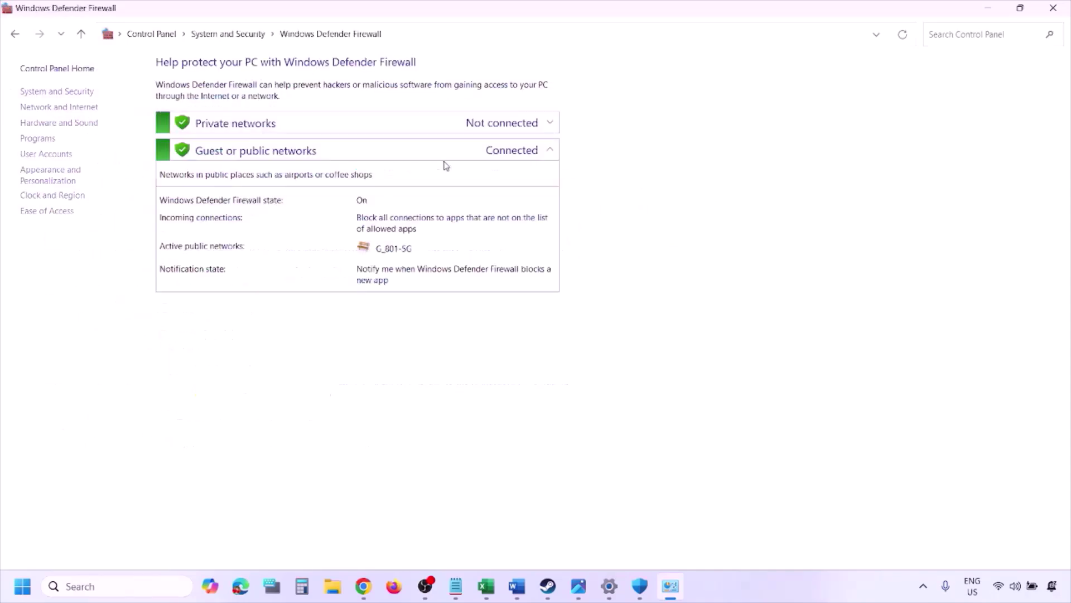
left_click(73, 103)
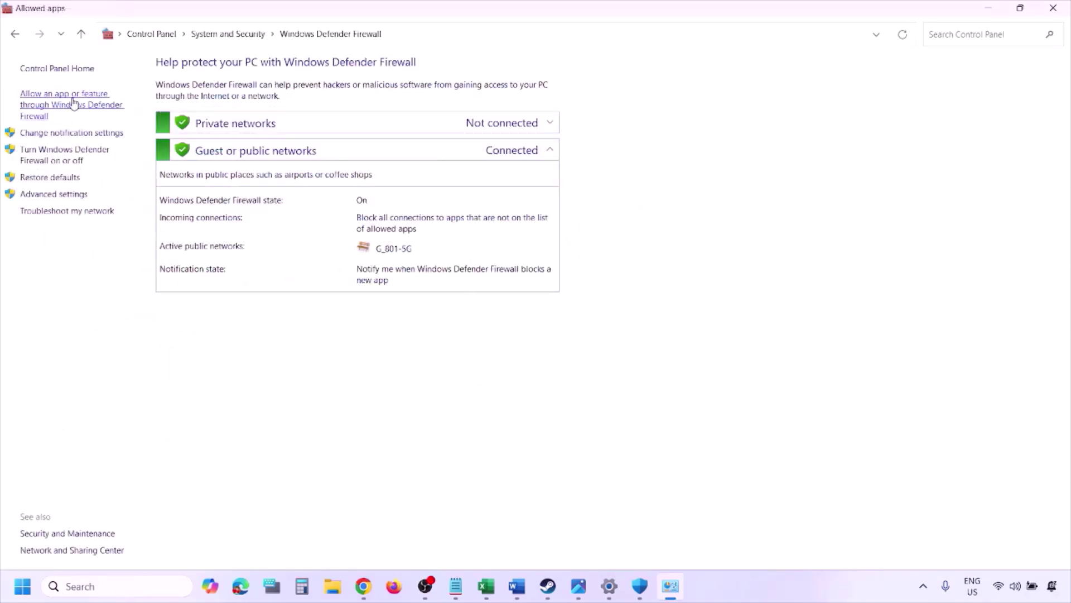
left_click(720, 107)
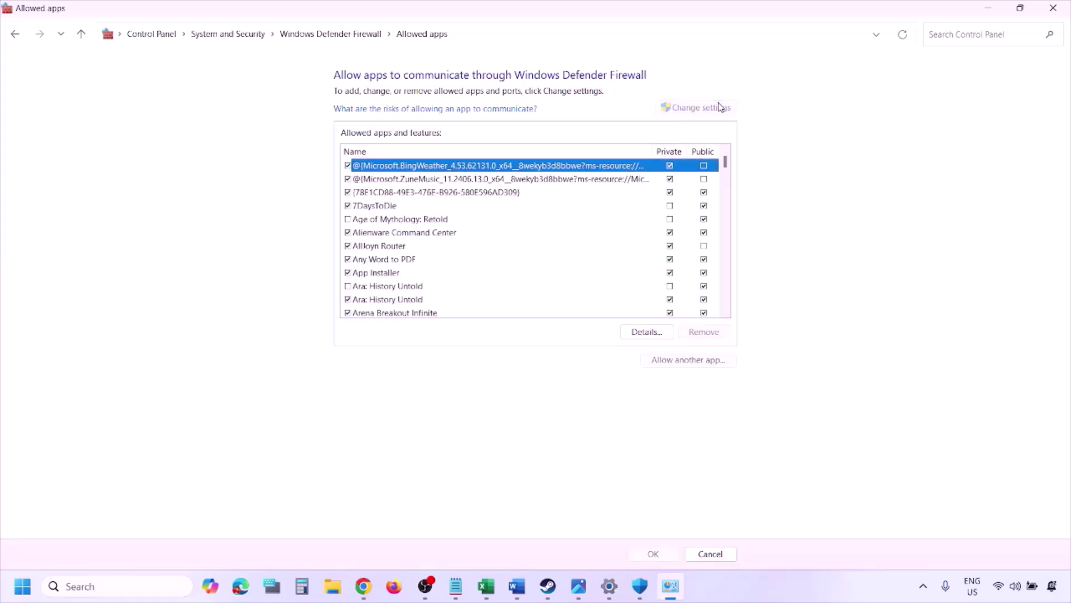
Start allowing another app through the firewall, browse This PC for it, cancel the addition, and close the allowed apps window
left_click(689, 361)
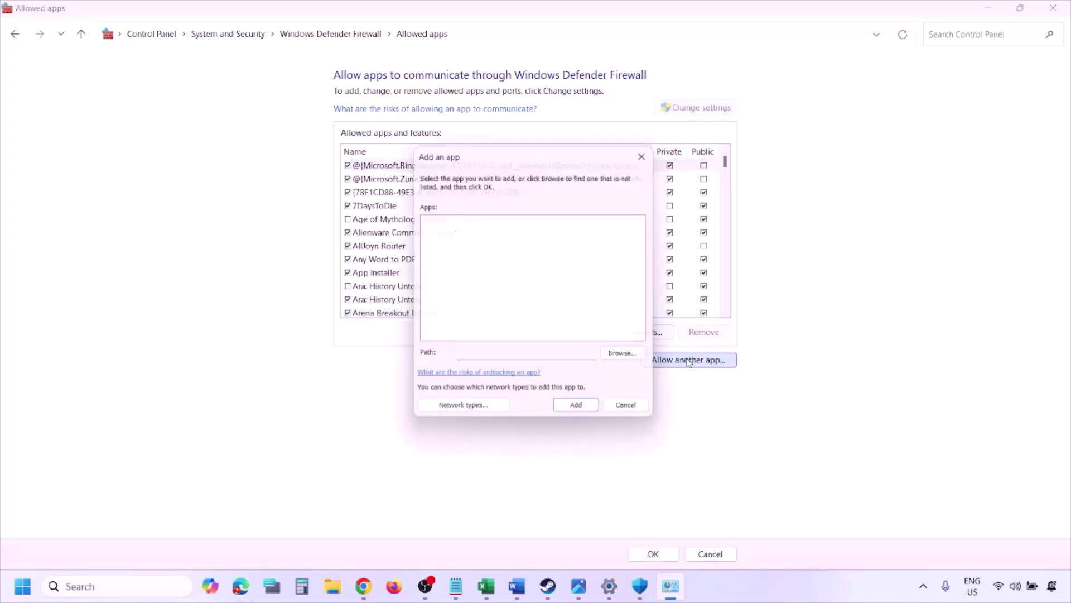
left_click(632, 359)
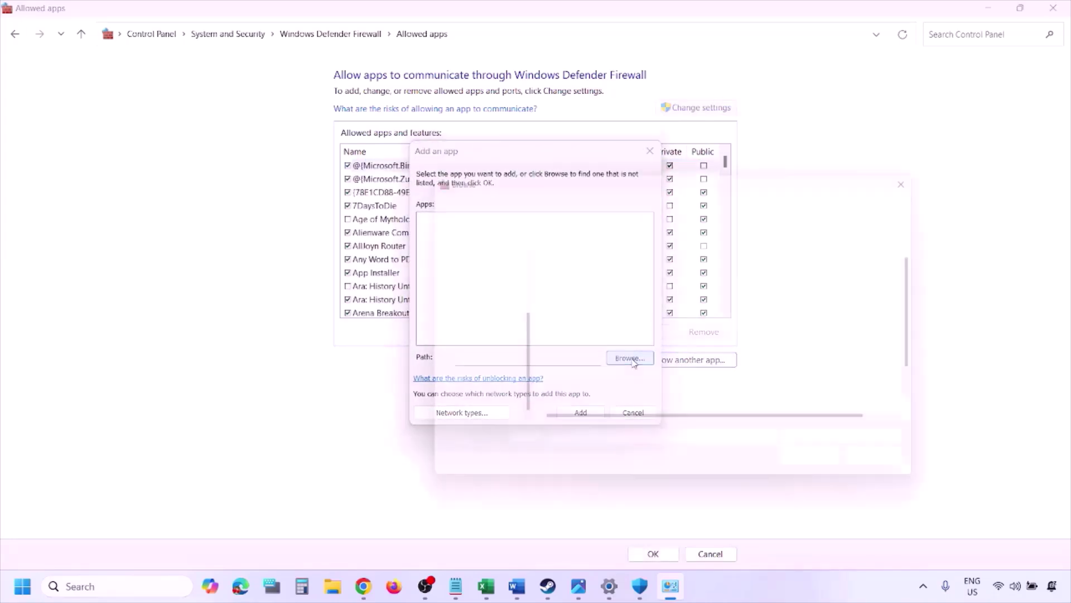
left_click(491, 369)
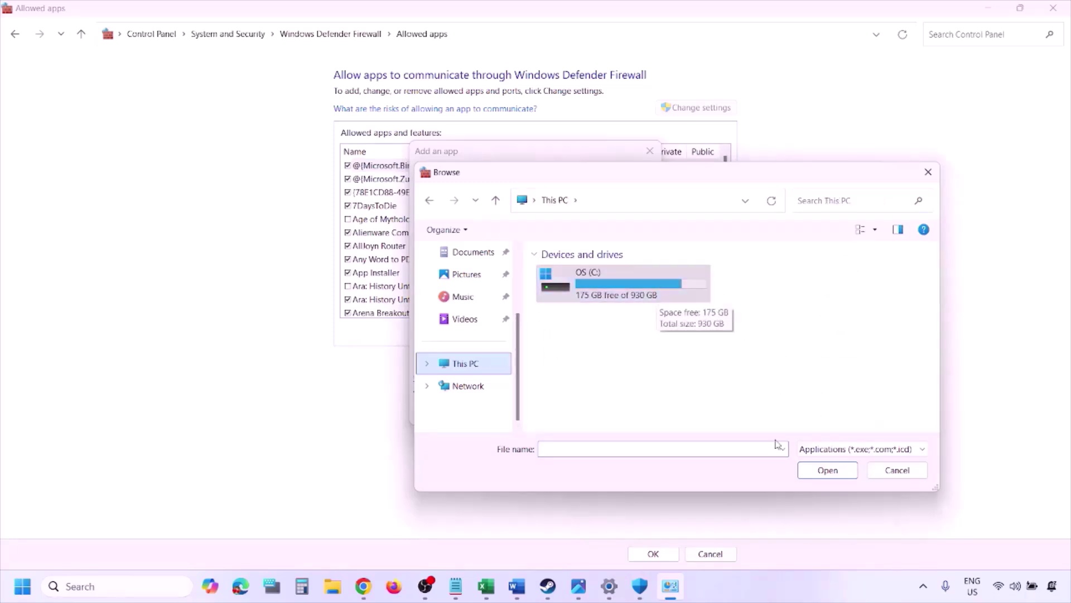
left_click(885, 476)
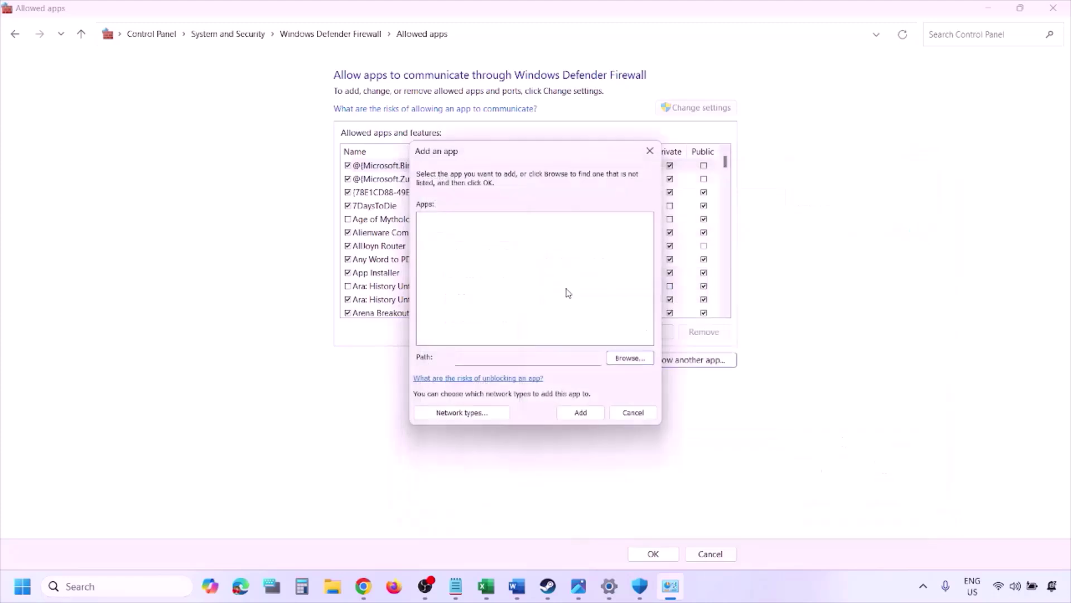
left_click(625, 417)
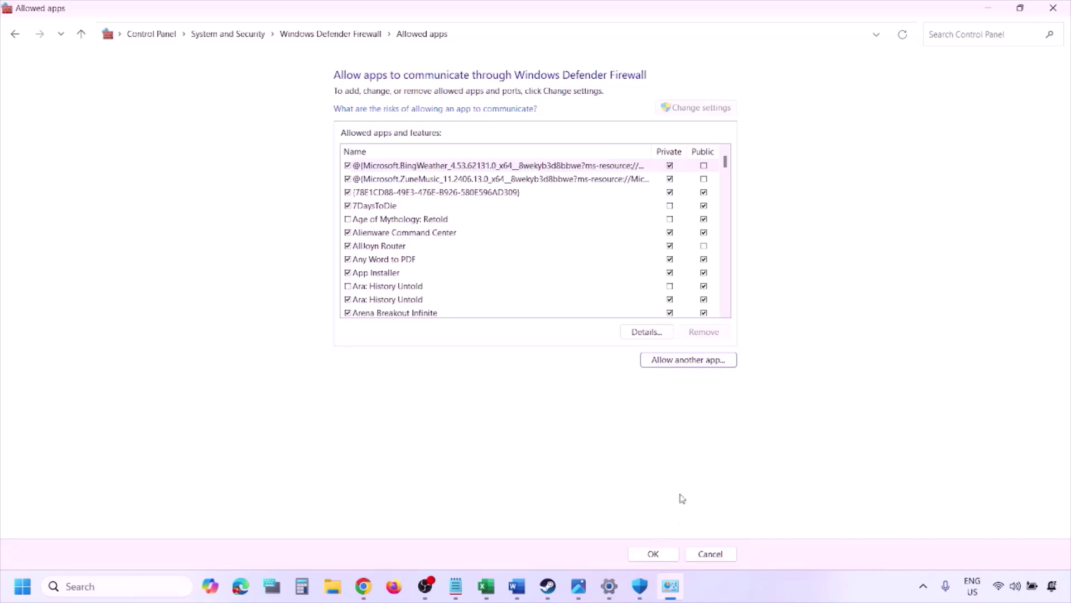
left_click(1062, 9)
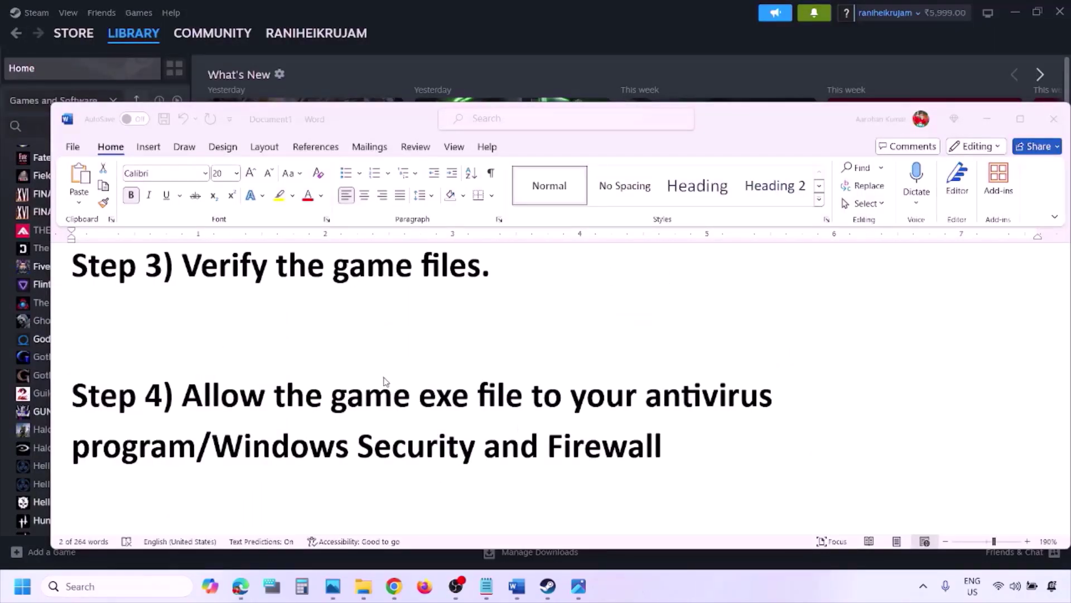
Read step 5 of the Word notes on clean graphics driver installation, highlighting parts of the NVIDIA and AMD driver links
scroll(385, 382, "down", 2)
scroll(385, 382, "down", 3)
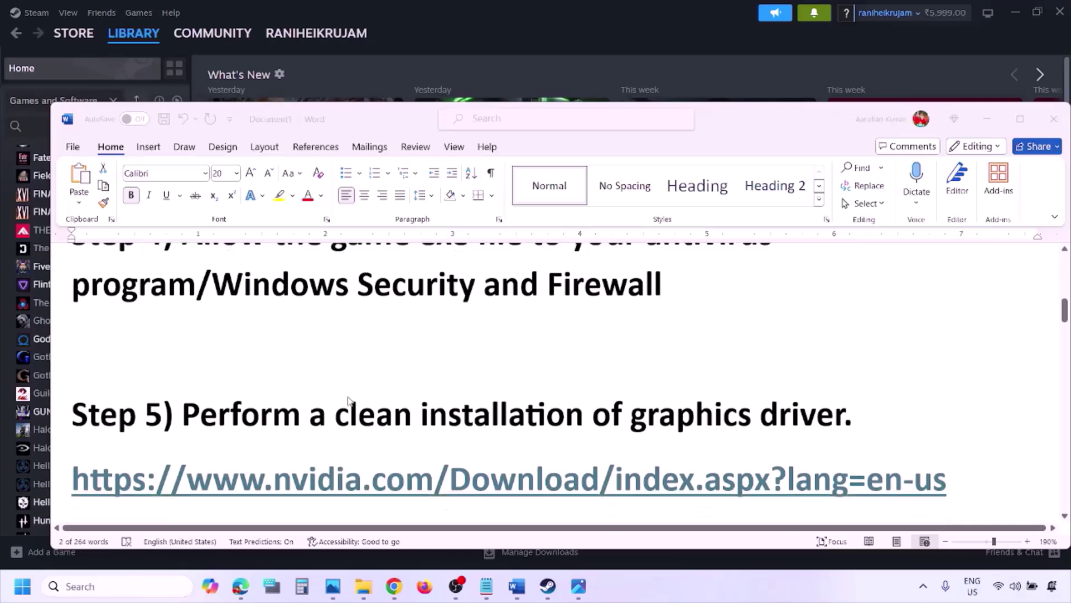
double_click(285, 371)
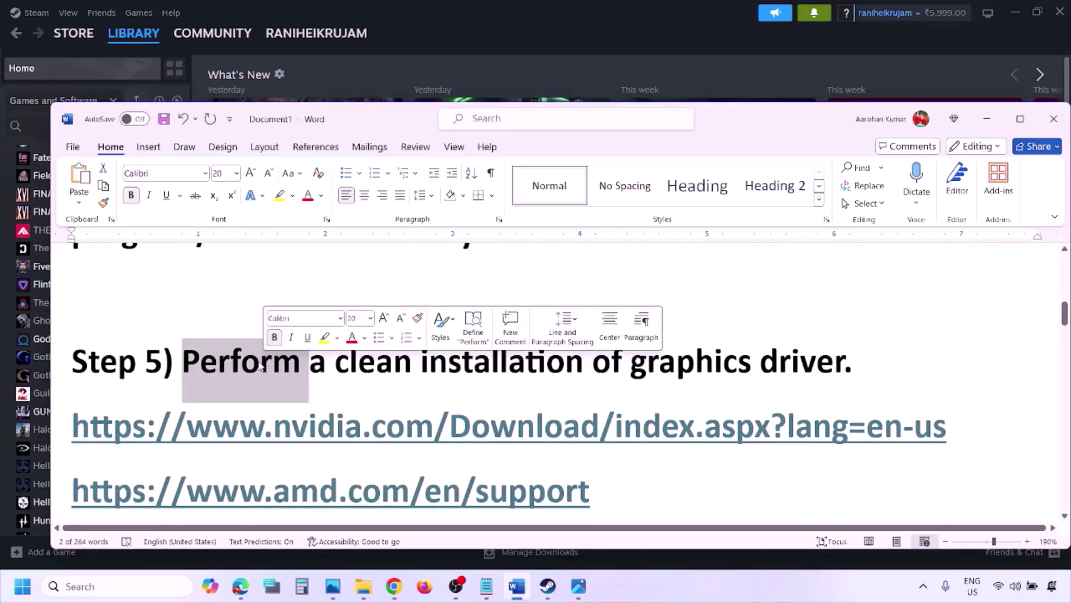
left_click_drag(238, 436, 382, 438)
scroll(382, 438, "down", 1)
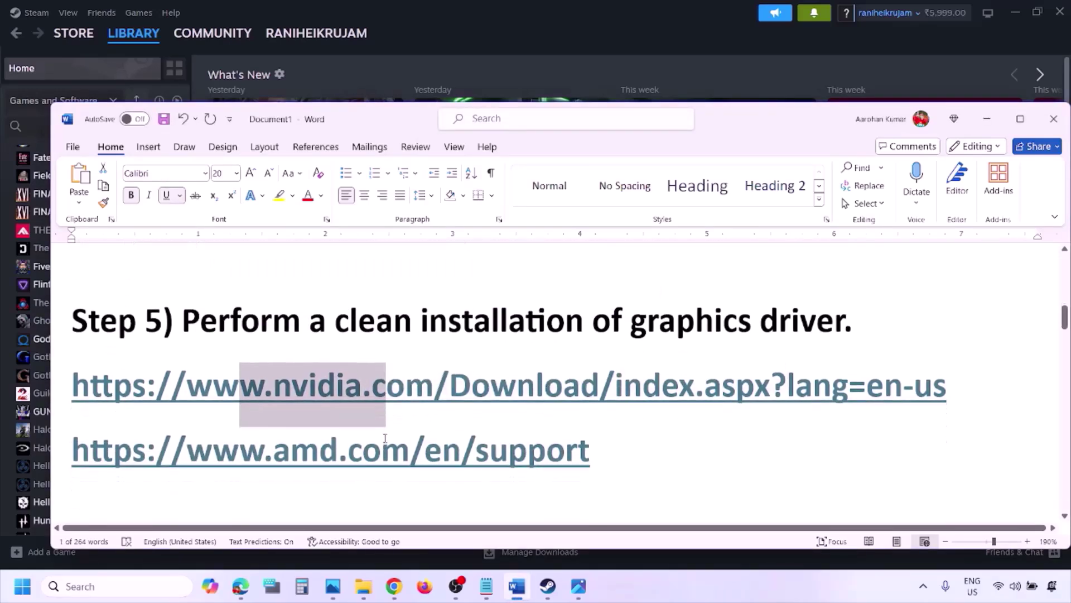
left_click_drag(237, 435, 448, 467)
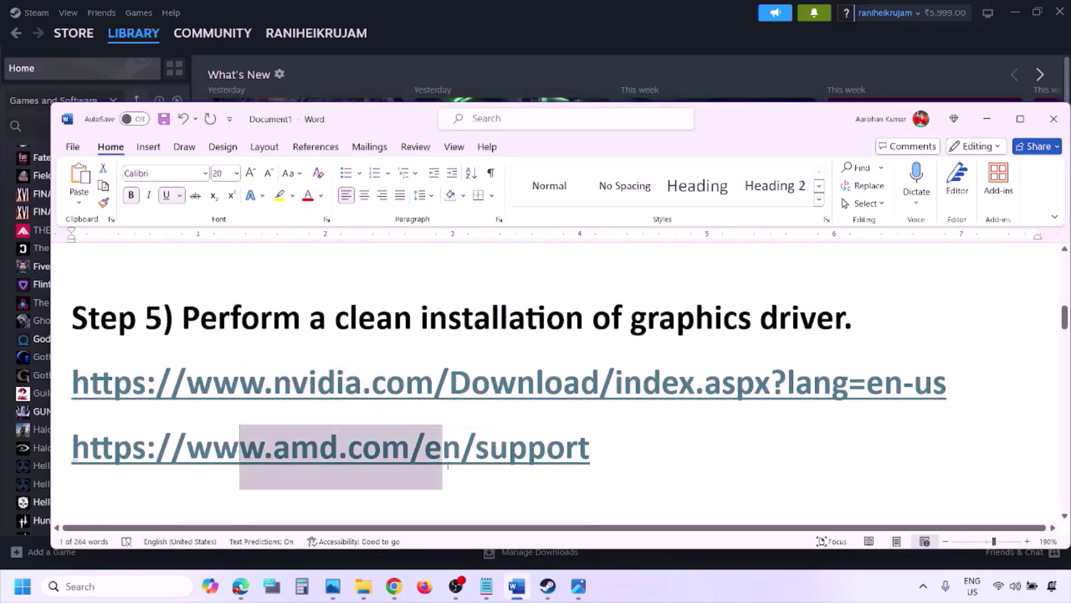
In Chrome's NVIDIA drivers page, search for the GeForce RTX 3050 Laptop GPU driver with Windows 11 as the operating system
left_click(704, 578)
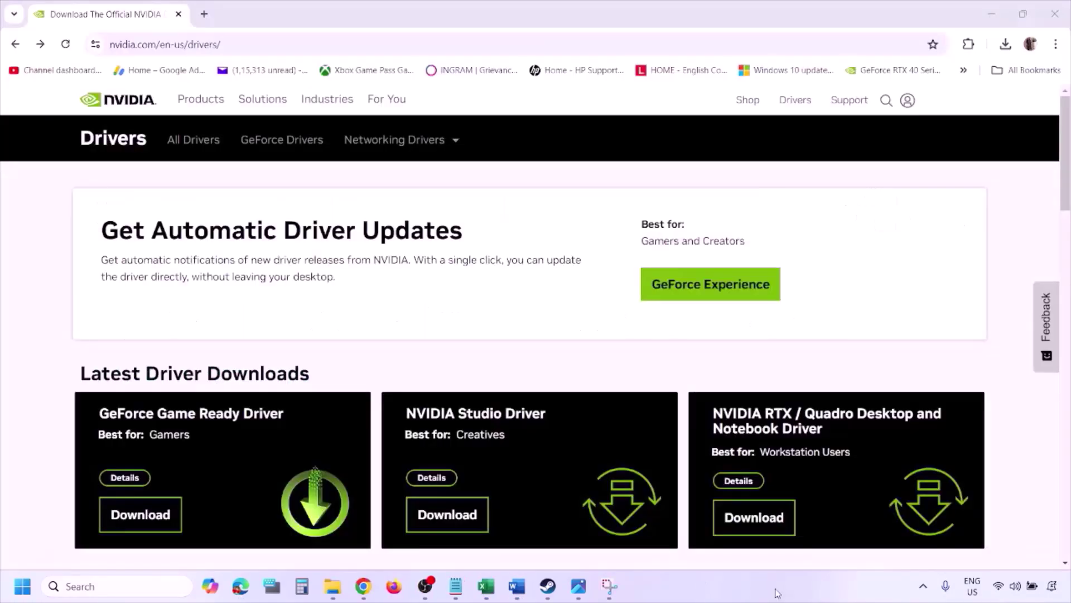
scroll(250, 342, "down", 8)
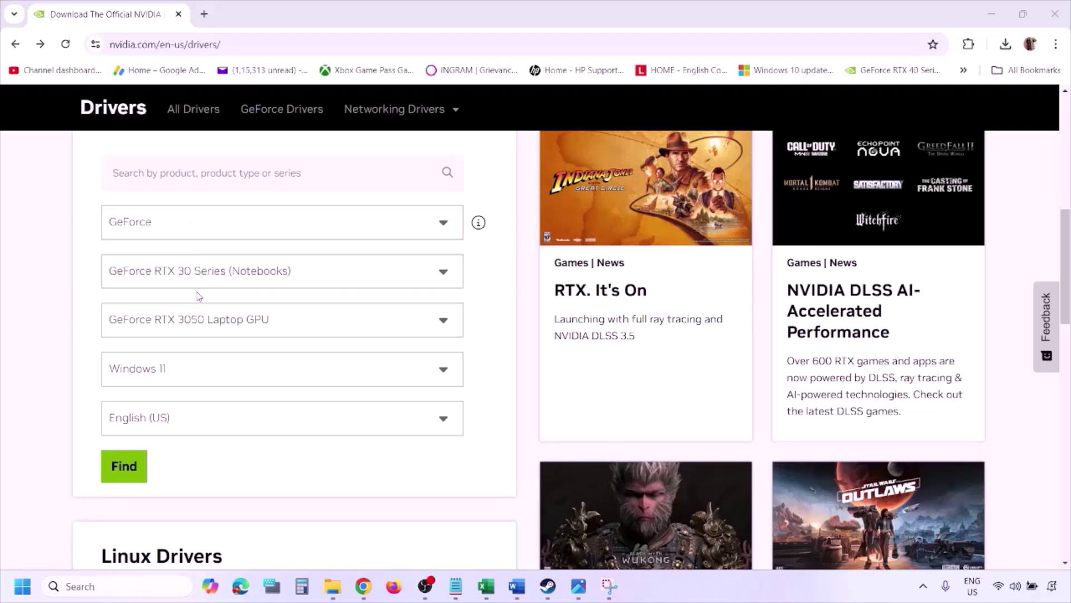
left_click(176, 372)
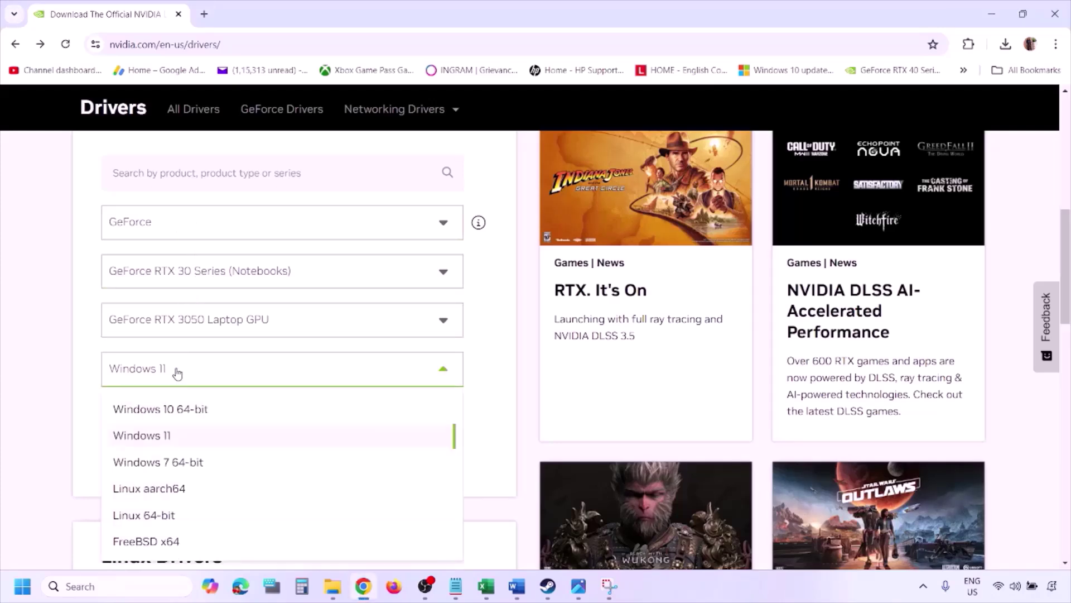
left_click(159, 436)
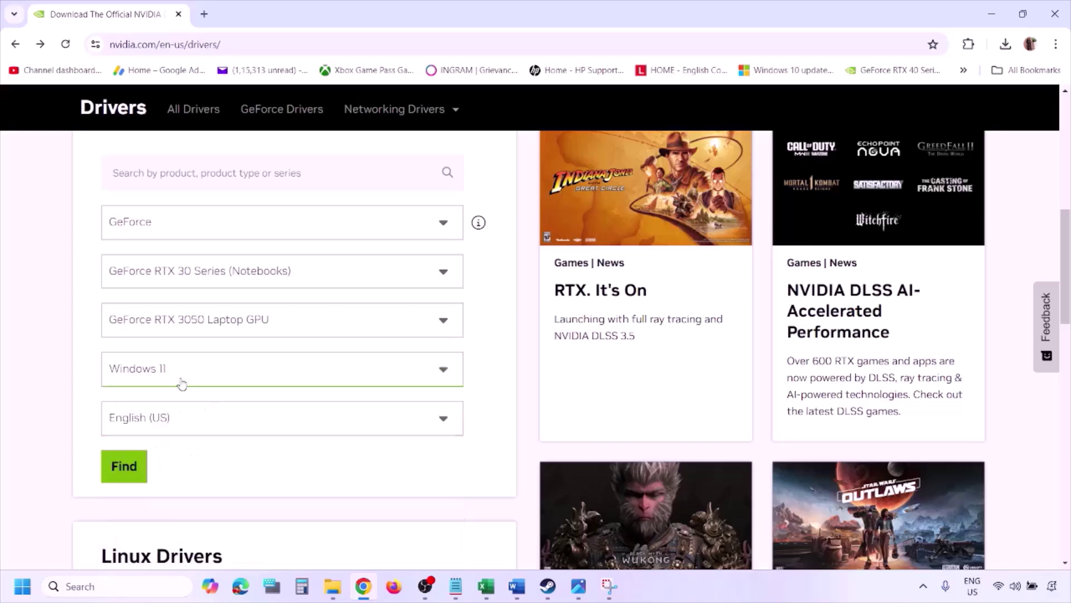
left_click(121, 466)
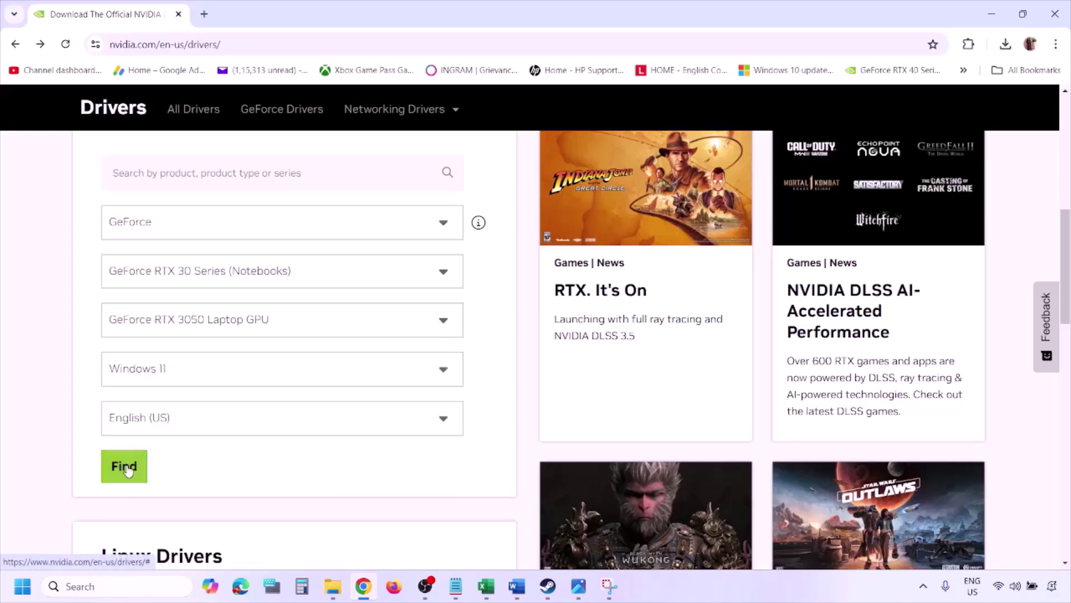
Switch to Photos and view images 1.png to 5.png on downloading the Game Ready Driver and performing a custom clean installation
mouse_move(579, 585)
left_click(608, 558)
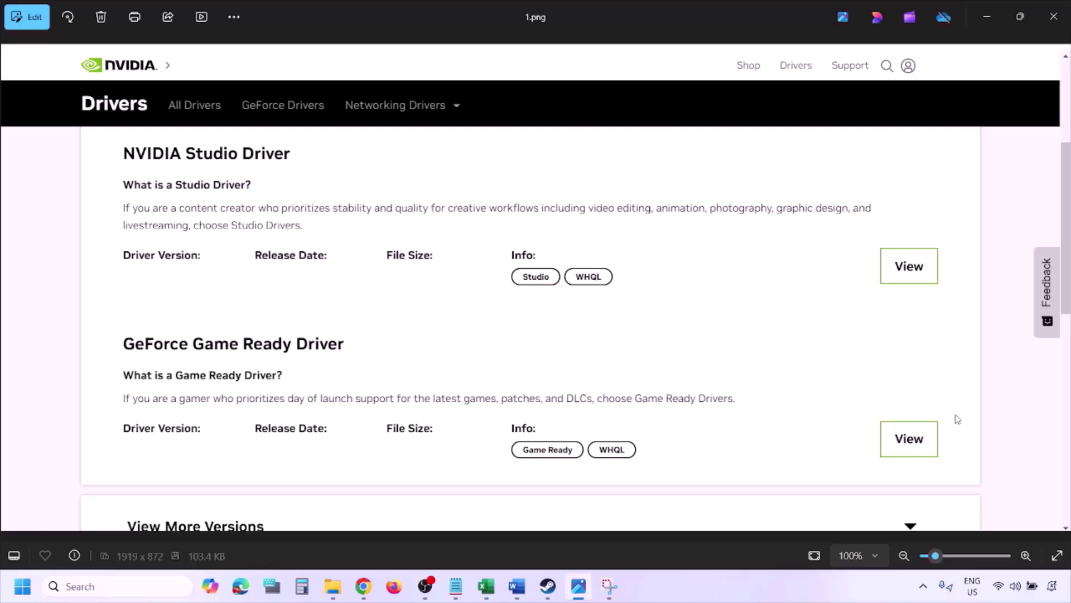
key("Right")
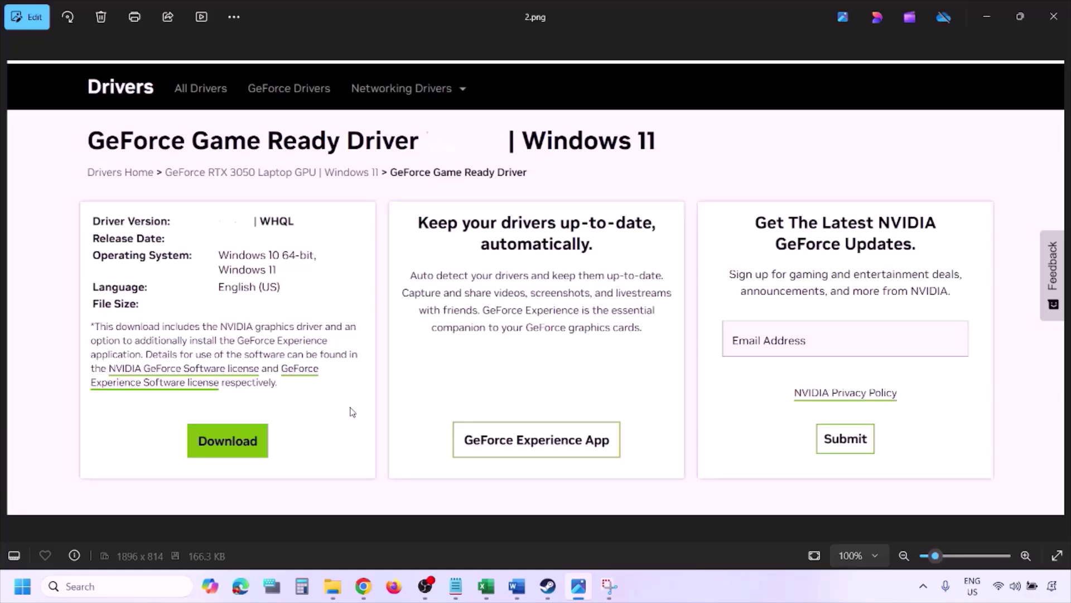
key("Right")
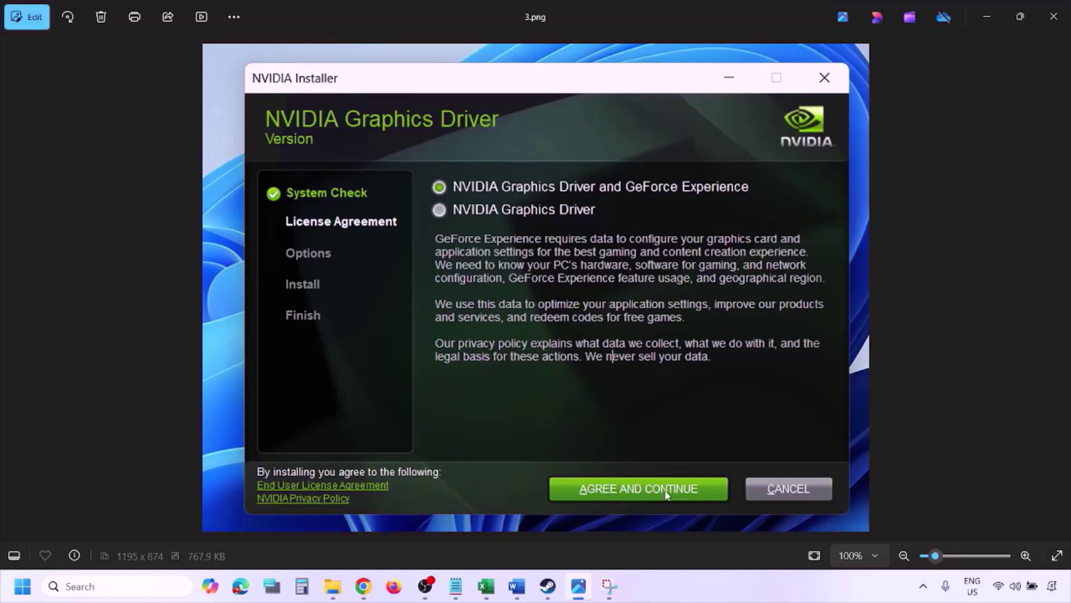
key("Right")
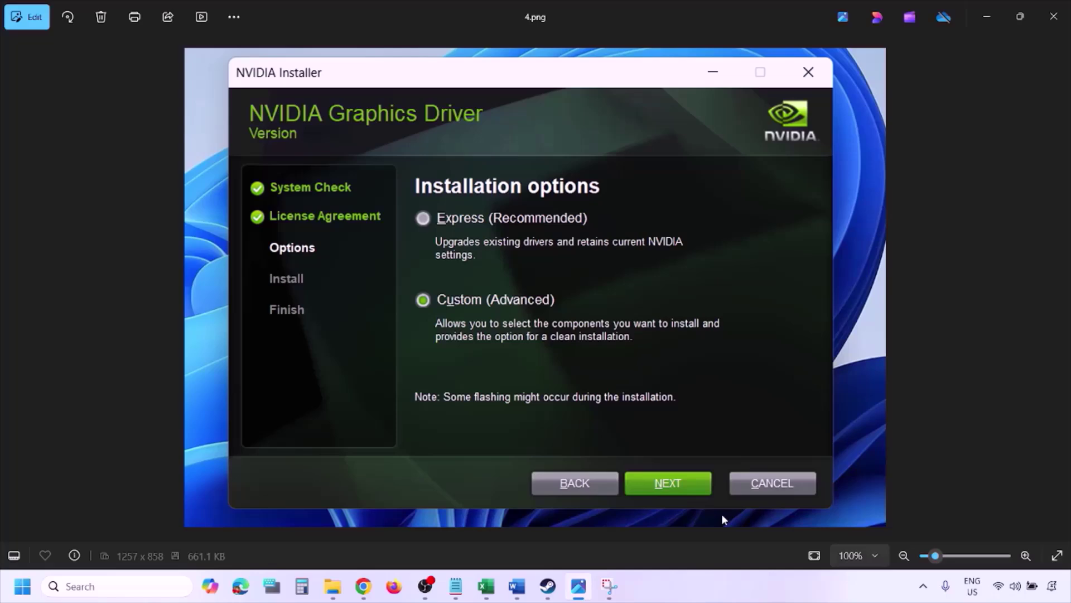
key("Right")
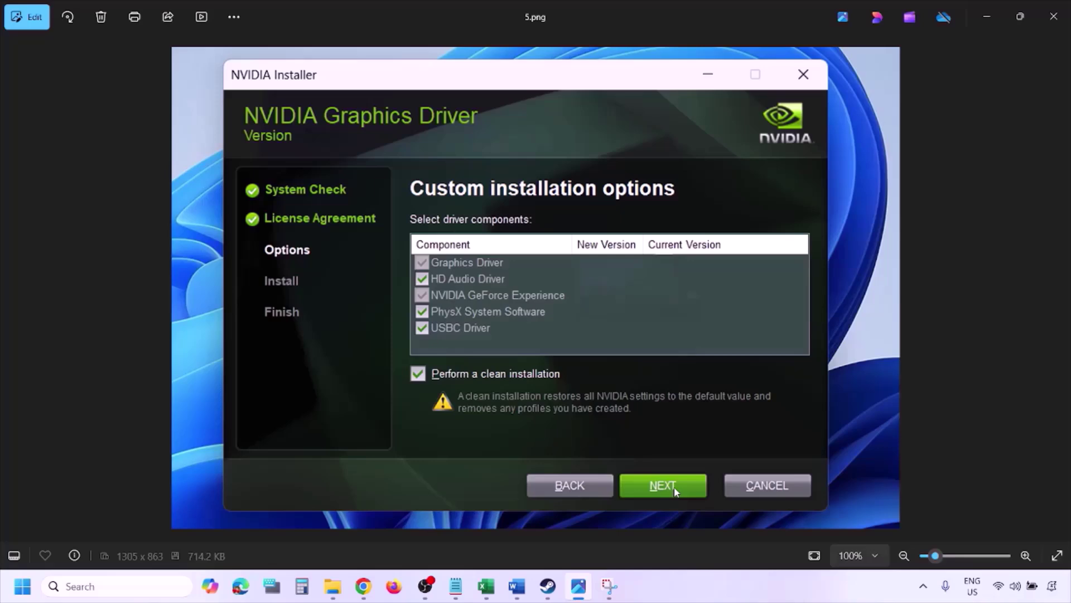
Bring up the computer's power options to locate Restart, and dismiss them without restarting
left_click(23, 585)
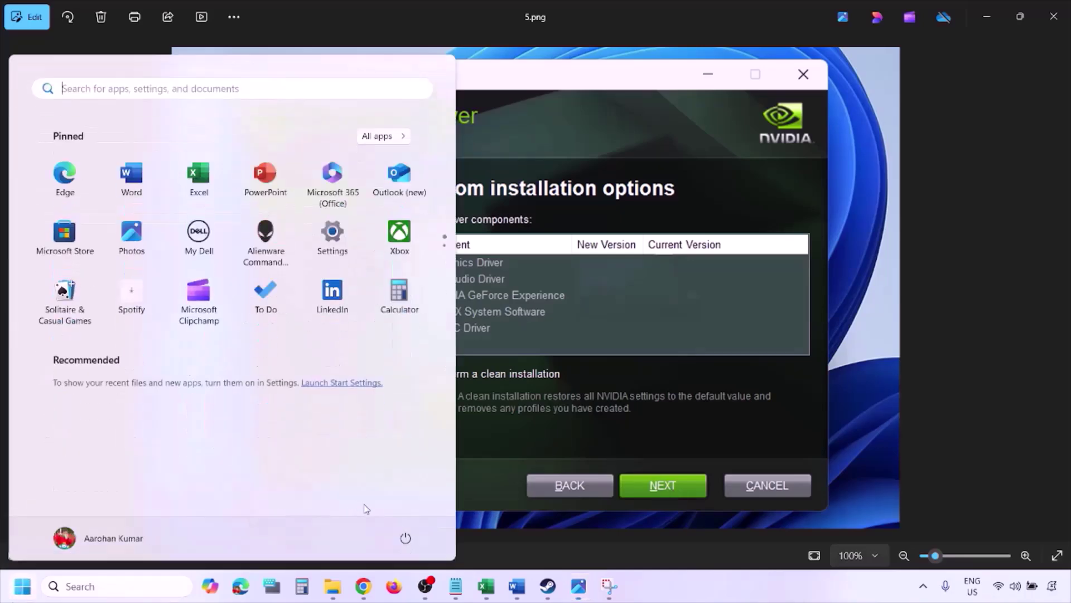
left_click(405, 538)
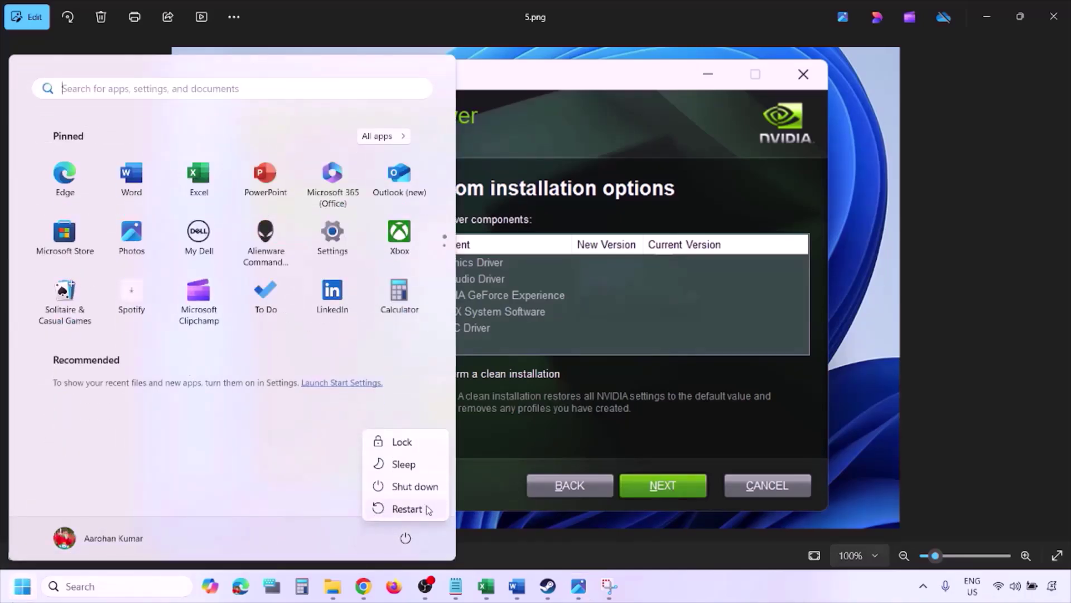
left_click(730, 596)
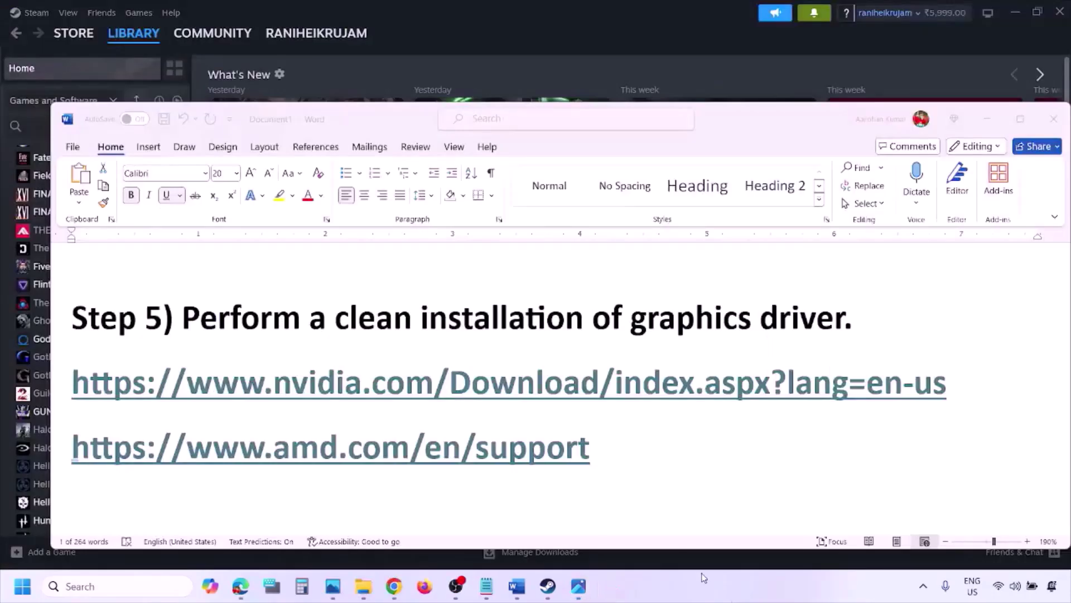
Highlight the AMD support link in step 5 of the Word notes, and briefly bring up the power options without restarting
left_click(631, 449)
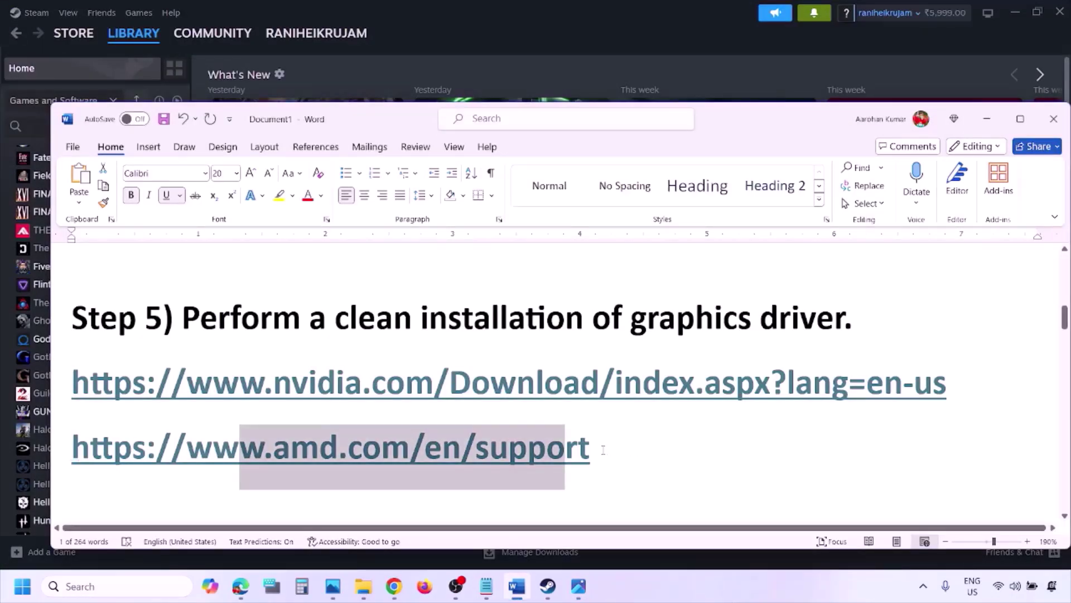
left_click_drag(603, 450, 72, 447)
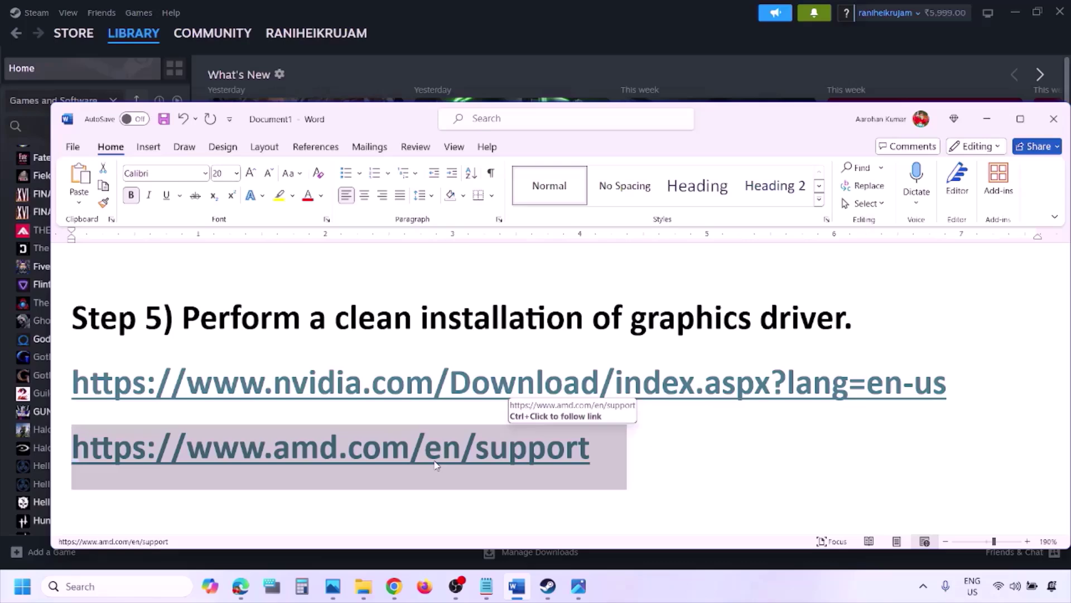
left_click(22, 586)
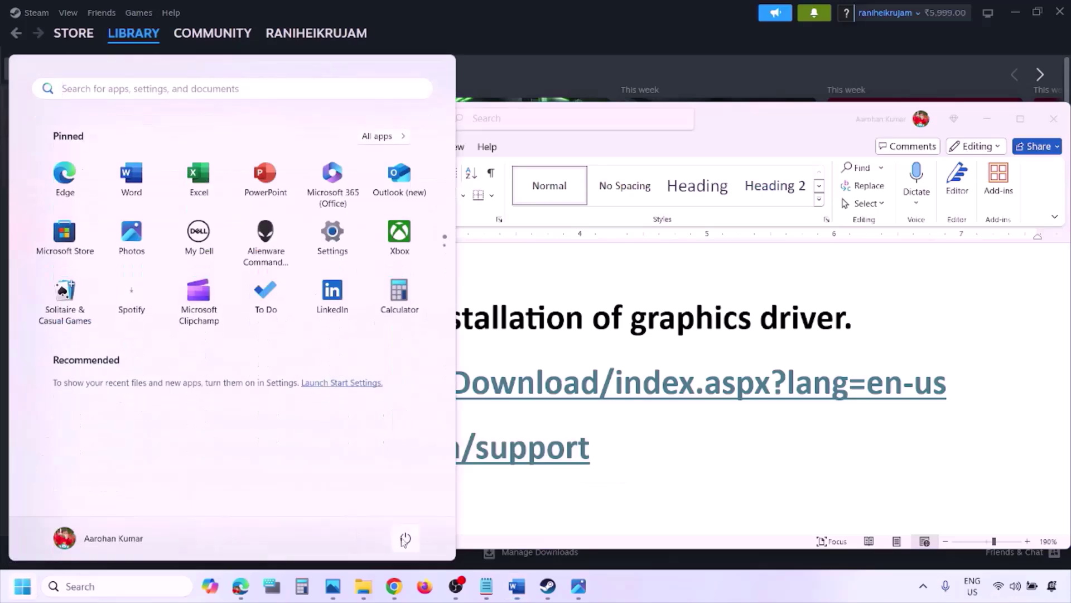
left_click(405, 539)
left_click(675, 587)
left_click(683, 588)
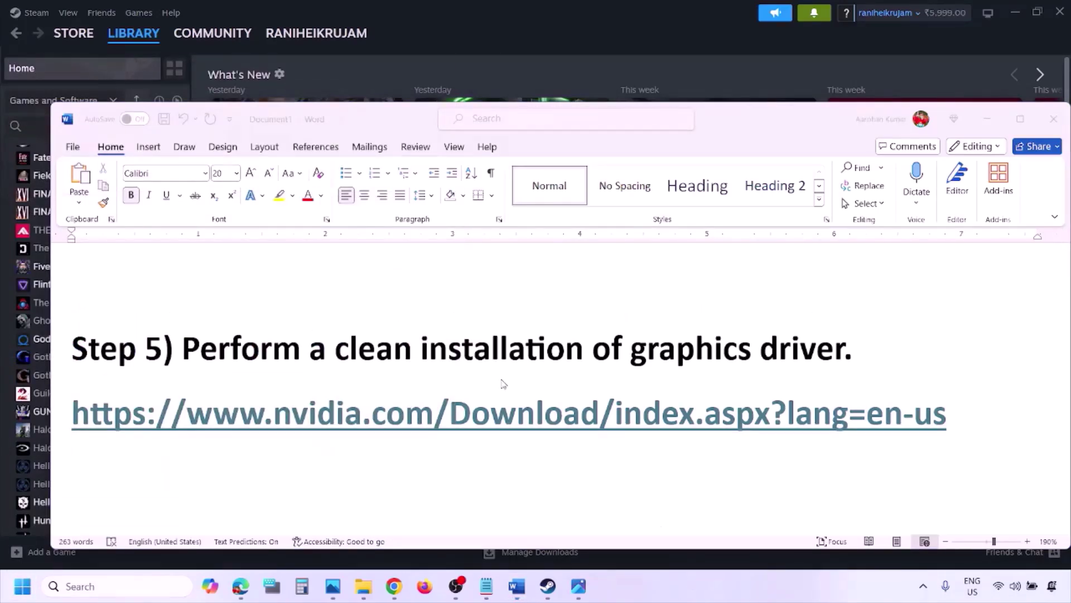
Search Windows for "graphics" and open the Graphics settings page
scroll(503, 384, "down", 4)
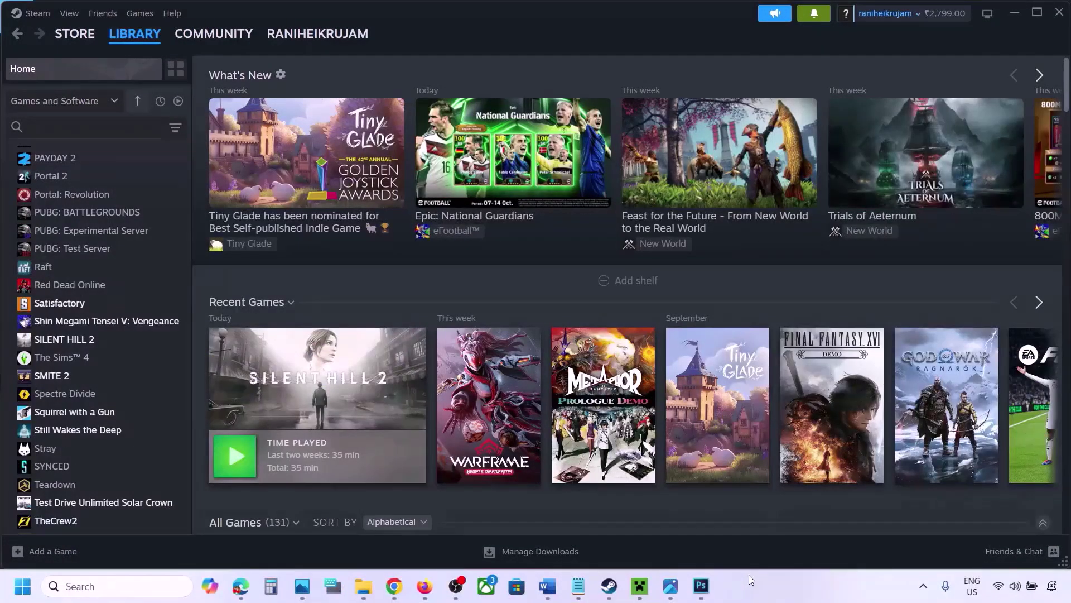
left_click(85, 586)
type("graphic")
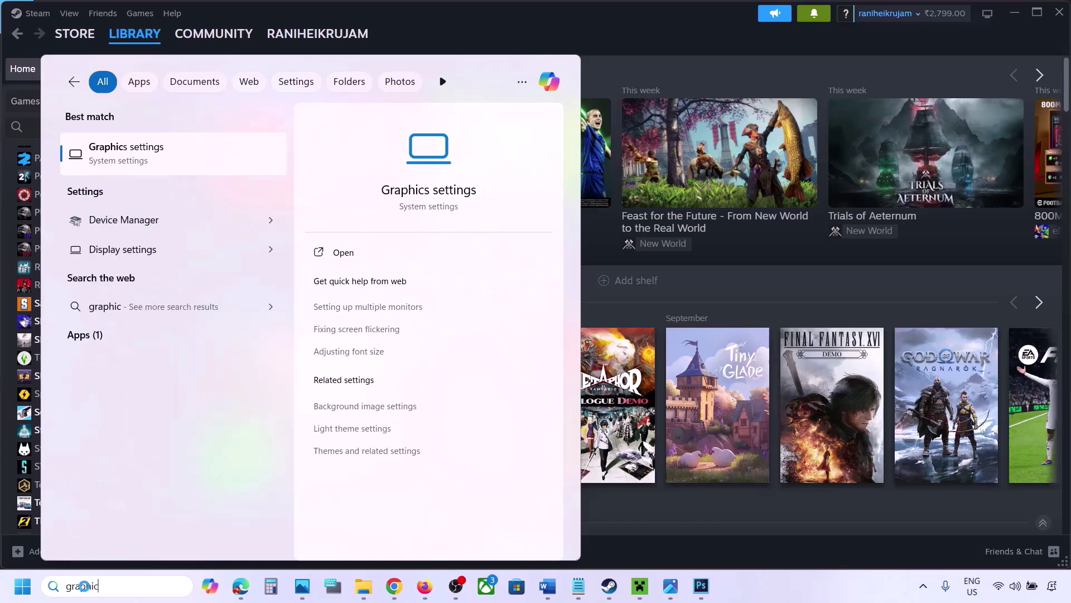
type("s")
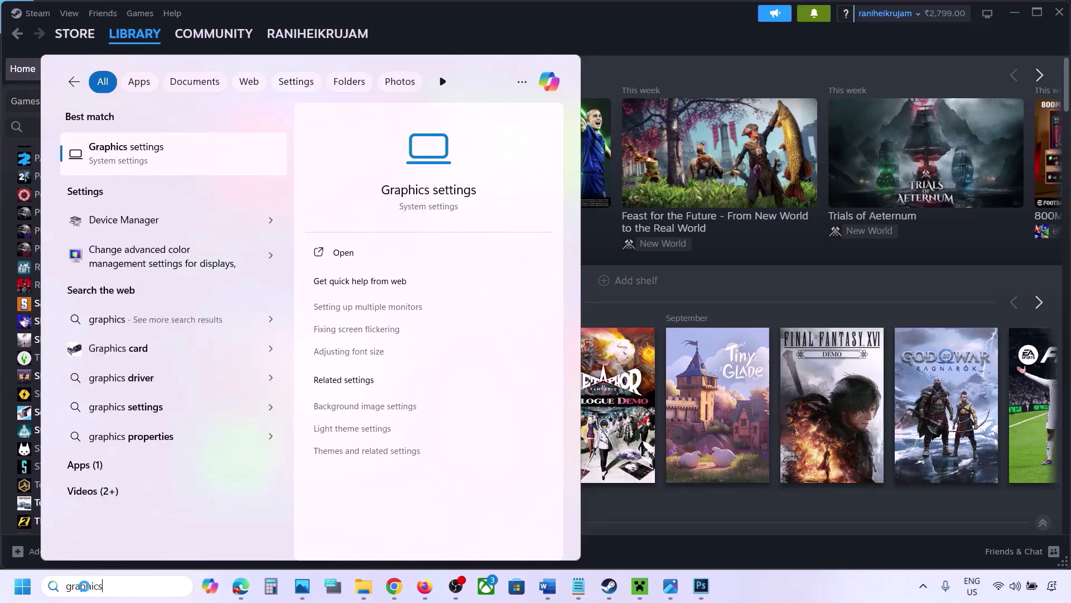
left_click(131, 160)
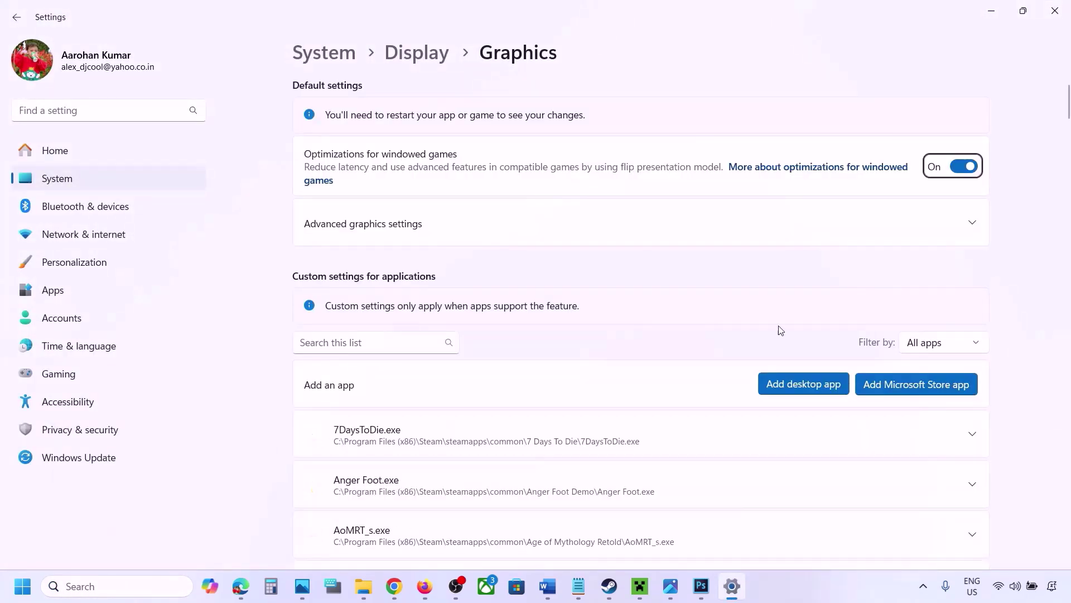
Start adding a desktop app, browse to the Steam steamapps\common folder for the game, and cancel the selection
left_click(809, 384)
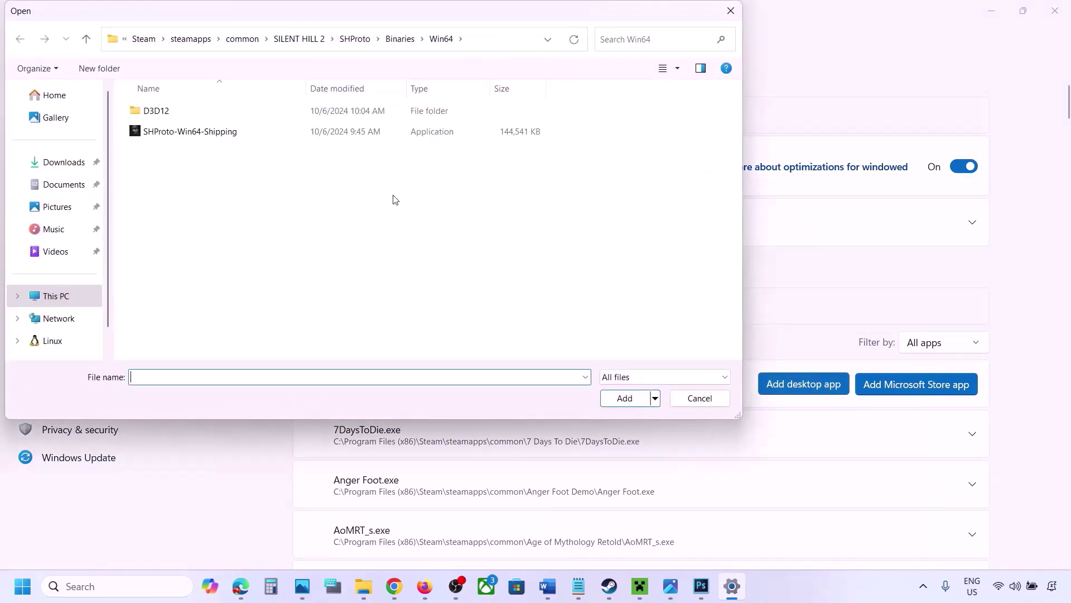
left_click(242, 39)
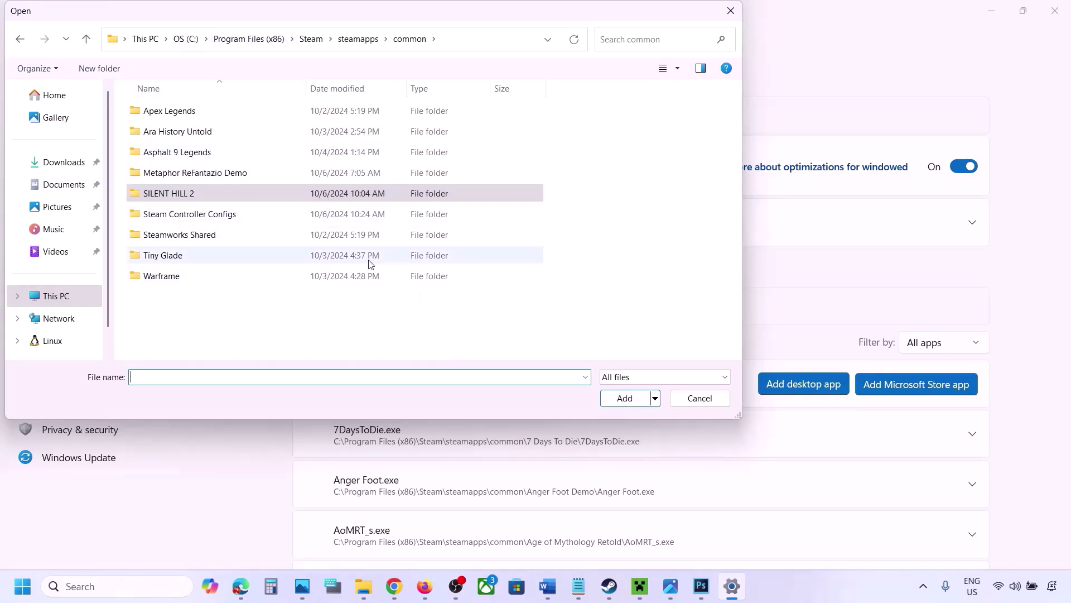
left_click(681, 397)
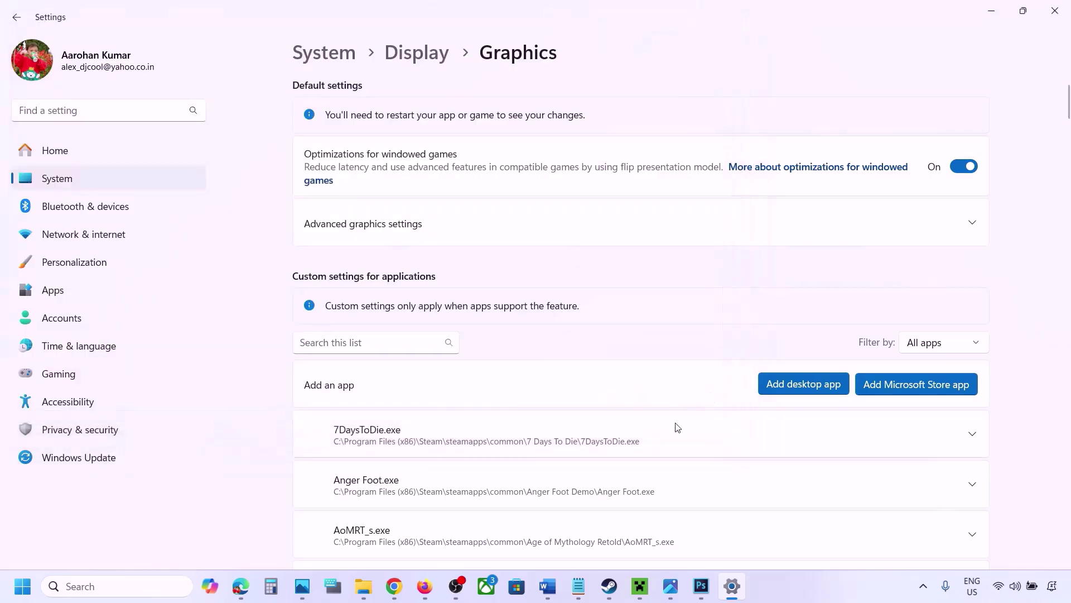
Set the GPU preference of ChainedTogether-Win64-Shipping.exe to High Performance (NVIDIA GeForce RTX 3050 Laptop GPU)
scroll(675, 431, "down", 3)
scroll(672, 435, "down", 9)
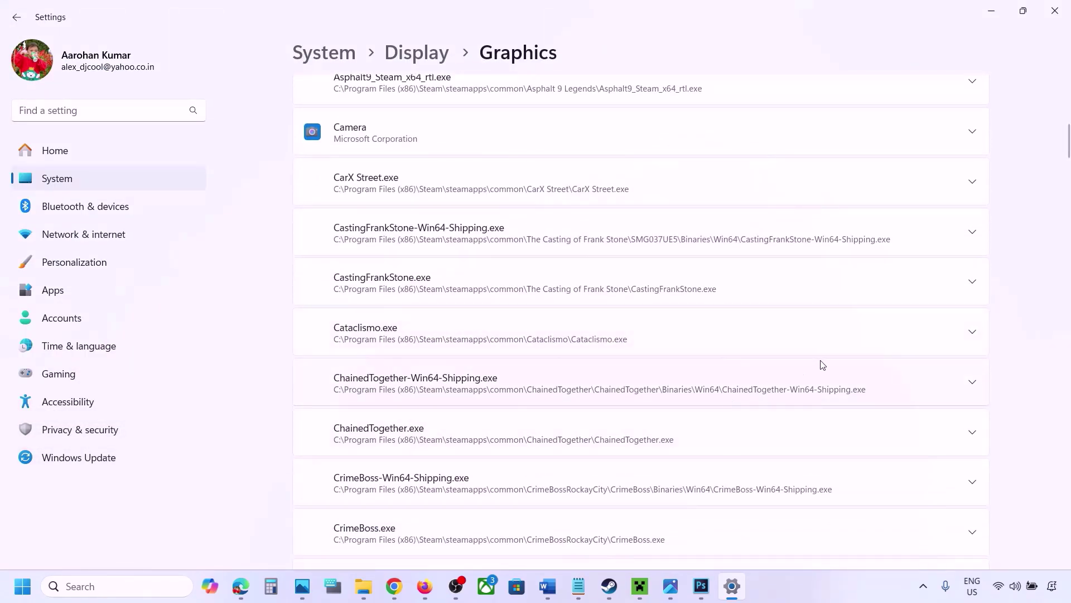
left_click(971, 385)
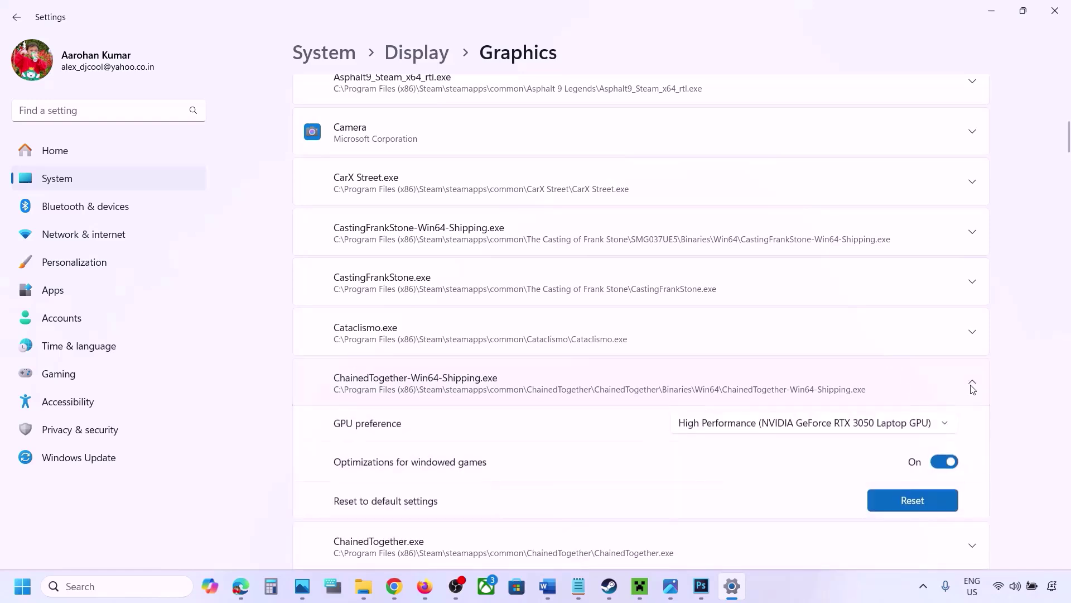
left_click(907, 428)
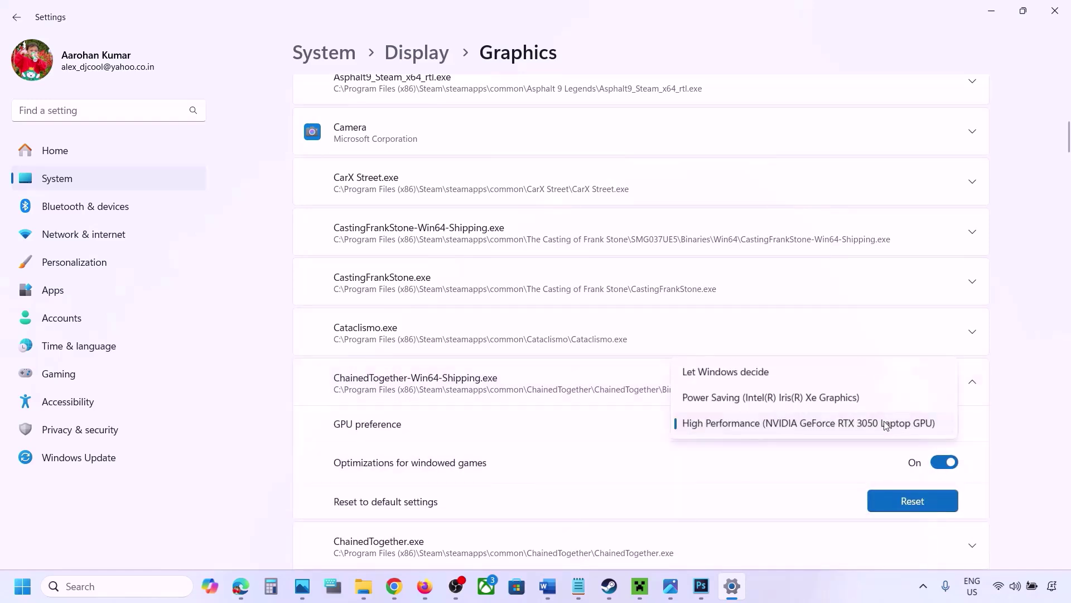
left_click(847, 425)
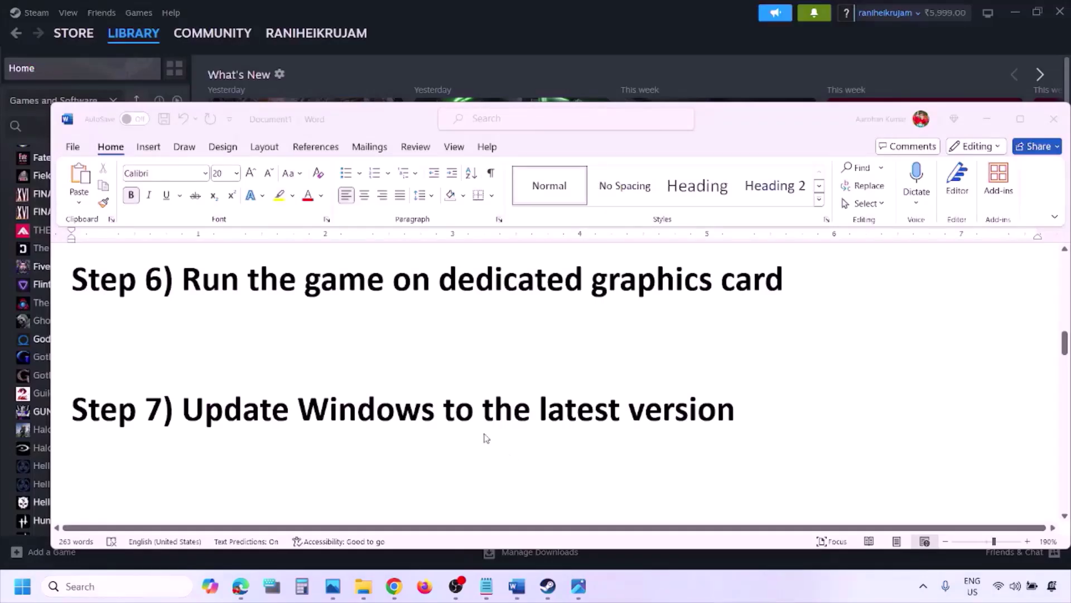
Highlight step 7 of the Word notes, check for updates in Windows Update, and bring up the power options with Restart
left_click_drag(189, 409, 724, 427)
key("super+i")
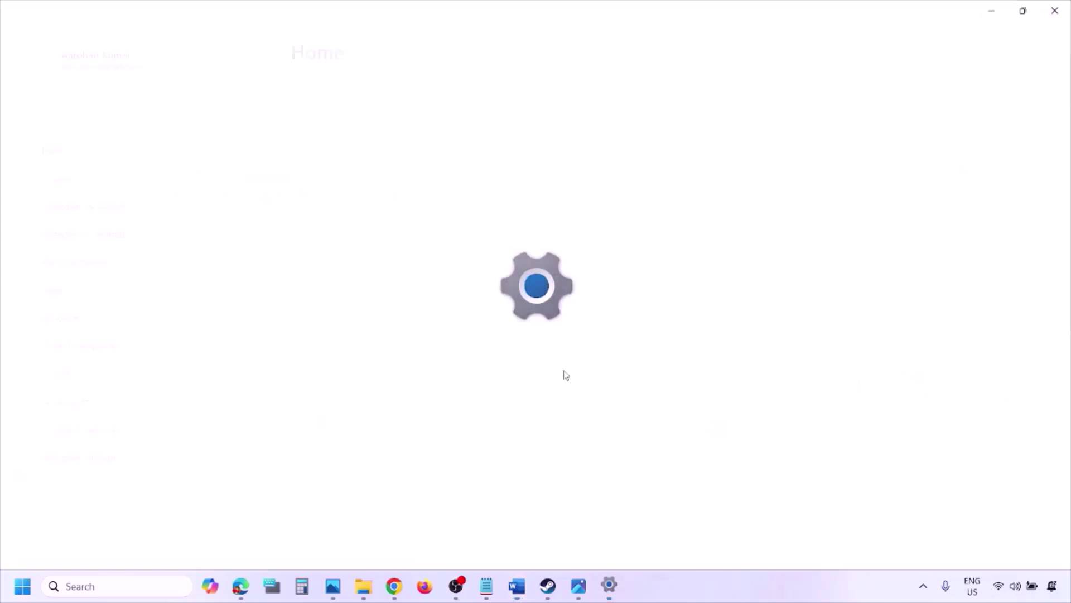
left_click(91, 463)
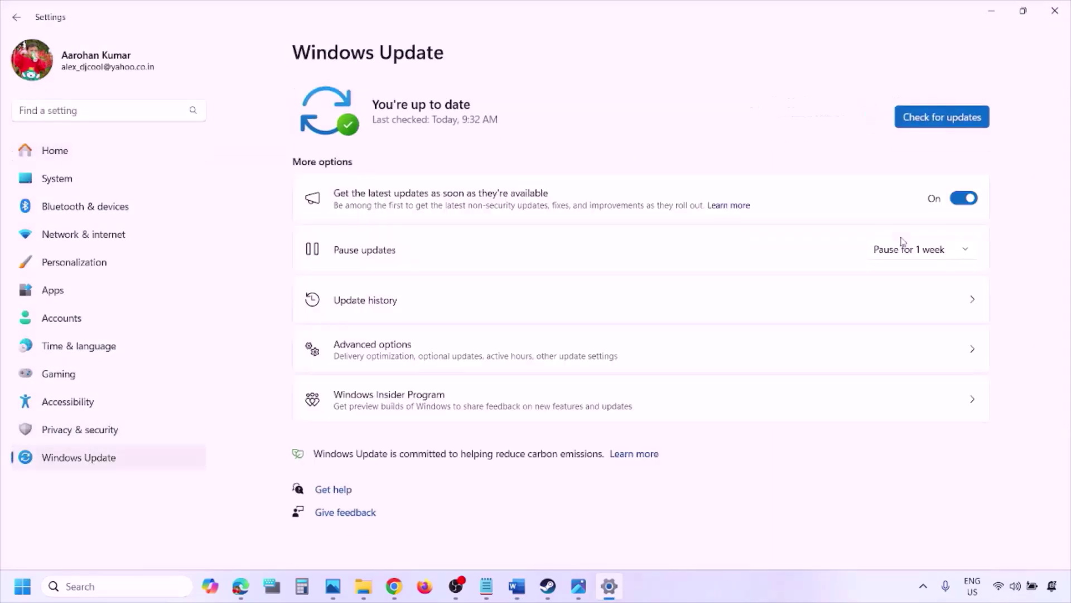
left_click(941, 120)
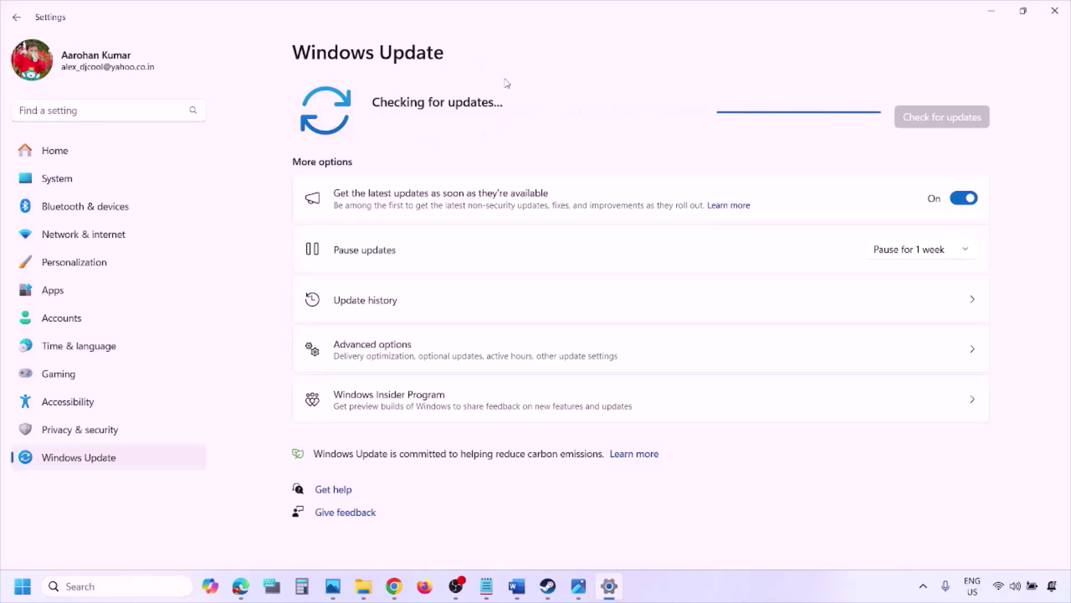
left_click(22, 586)
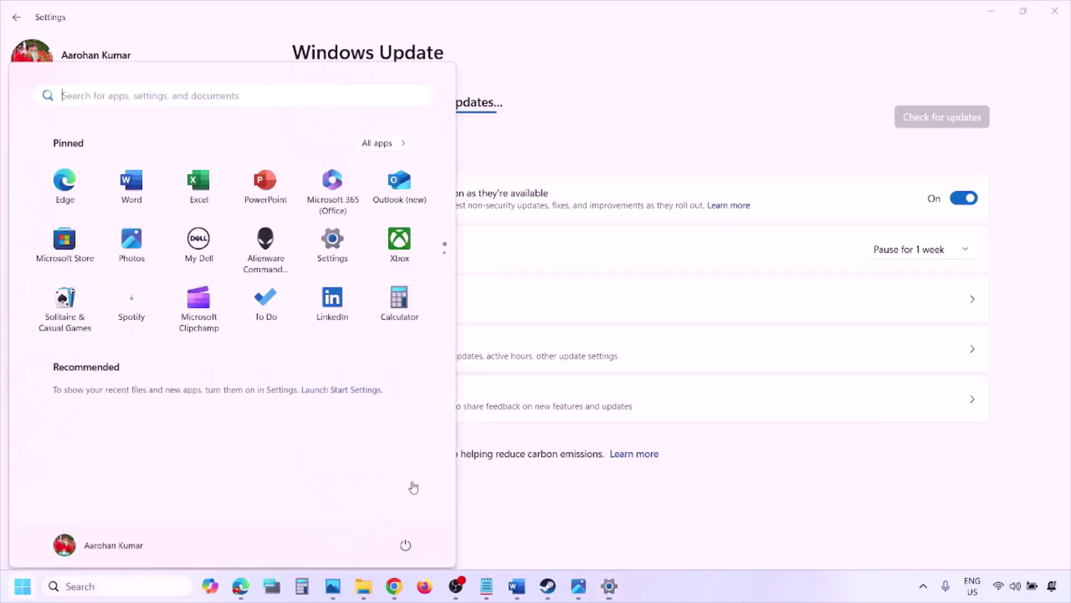
left_click(405, 537)
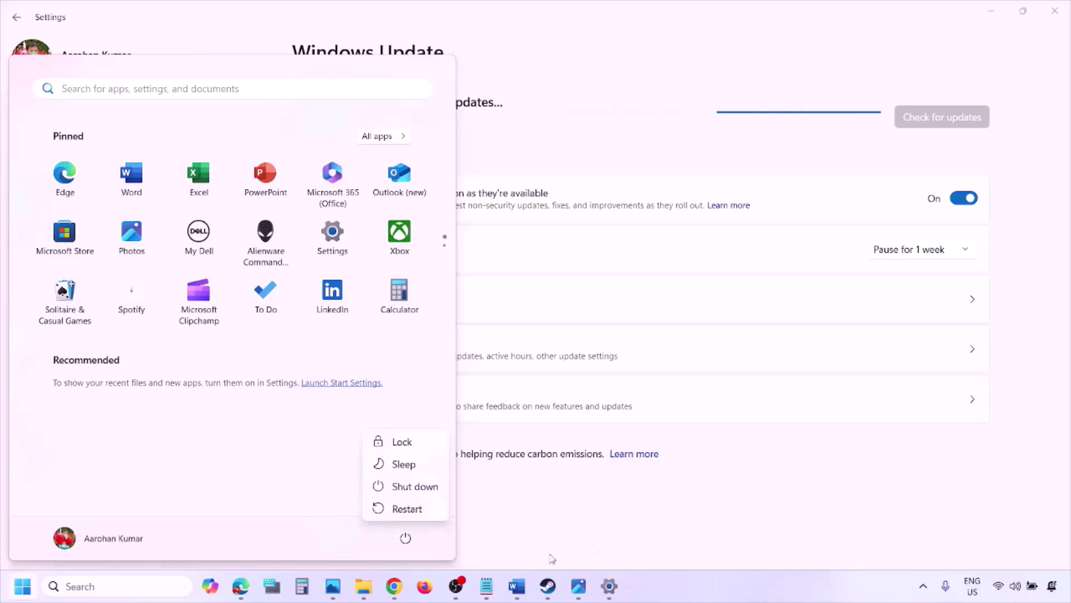
Return to the Word notes and copy the Microsoft Visual C++ redistributable link in step 8
left_click(518, 590)
scroll(473, 440, "down", 2)
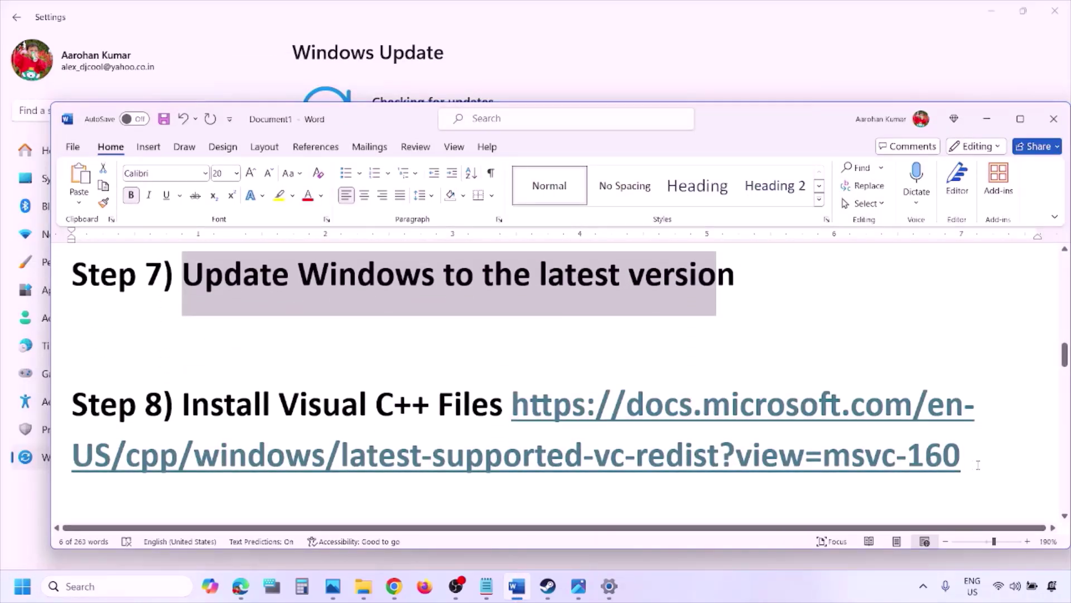
left_click_drag(978, 465, 585, 416)
key("ctrl+c")
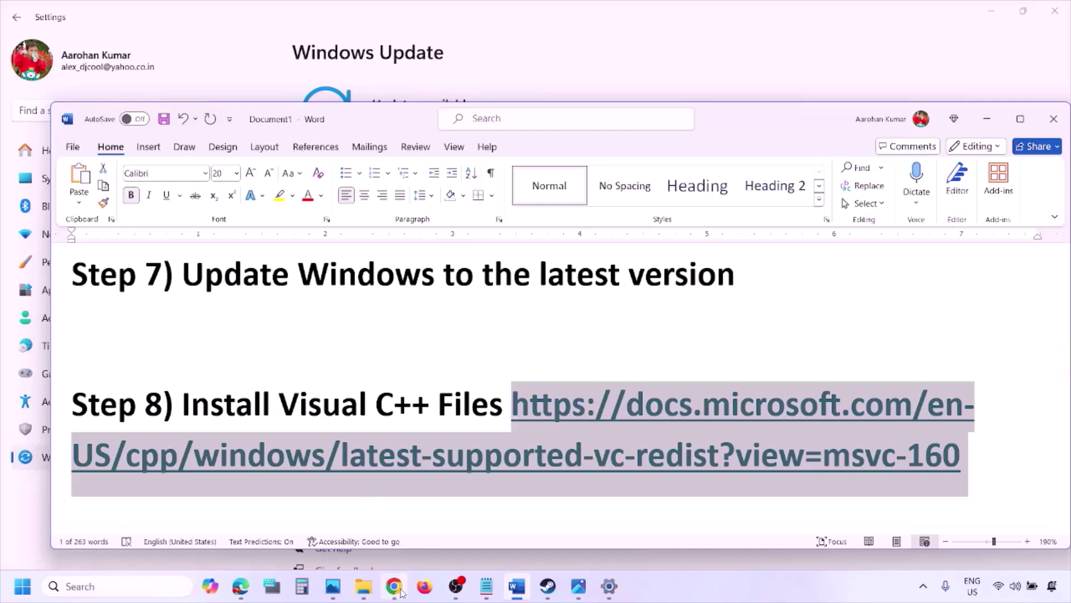
Load the copied Visual C++ redistributable link in a new Chrome window and find the latest version's download table
right_click(394, 585)
left_click(351, 460)
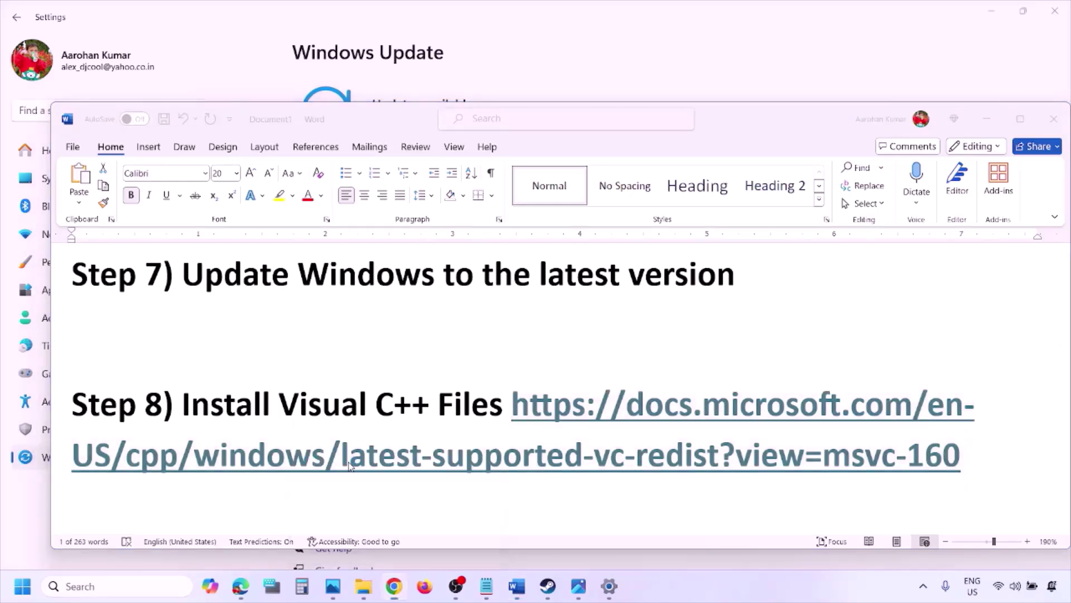
key("ctrl+v")
key("Return")
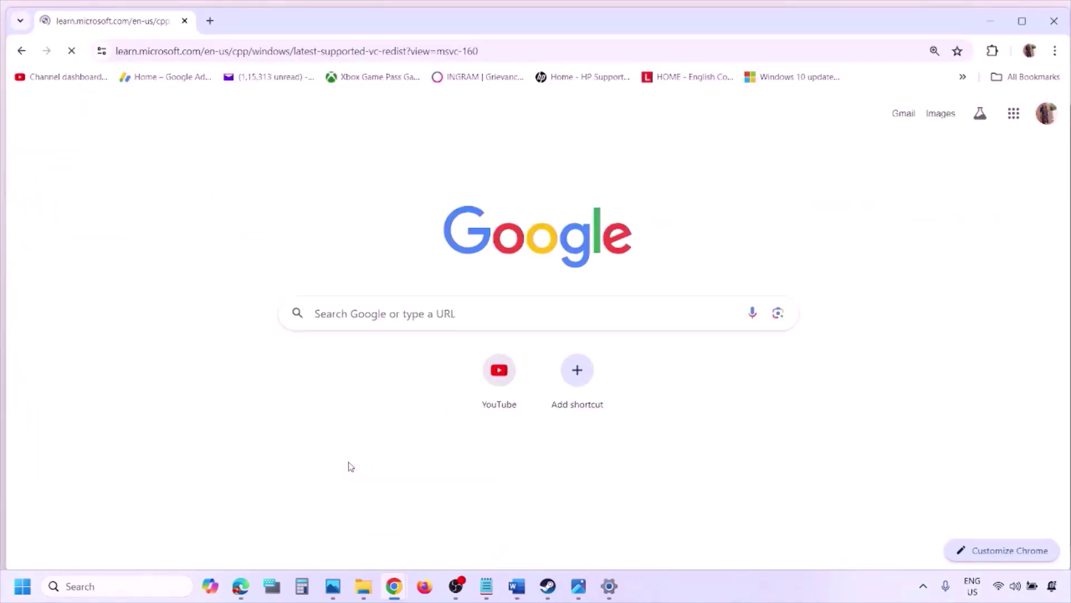
scroll(466, 329, "down", 10)
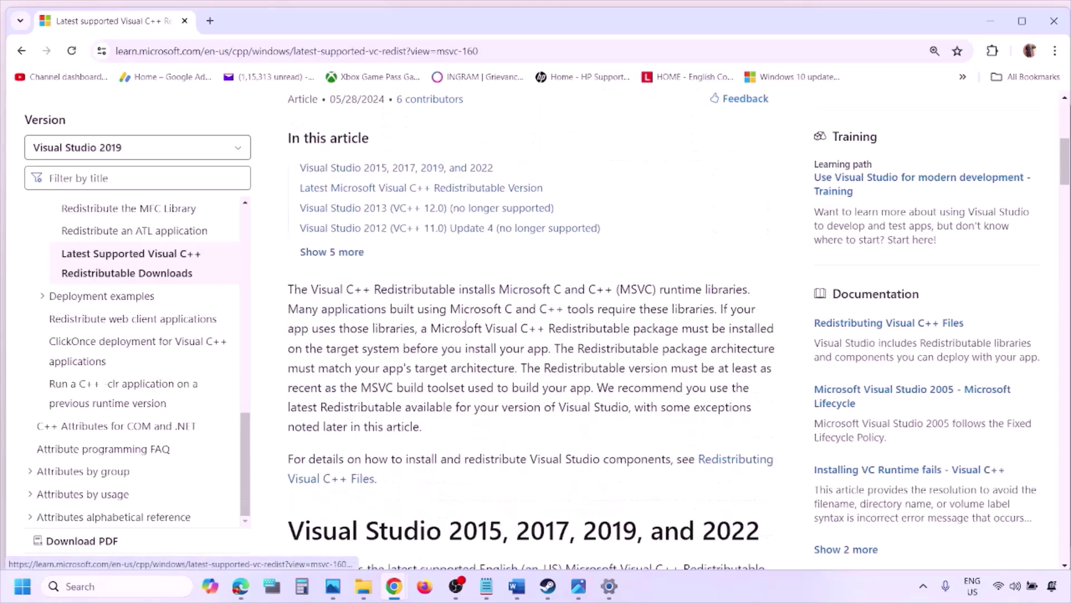
left_click_drag(338, 299, 717, 299)
scroll(470, 400, "down", 1)
scroll(470, 401, "down", 8)
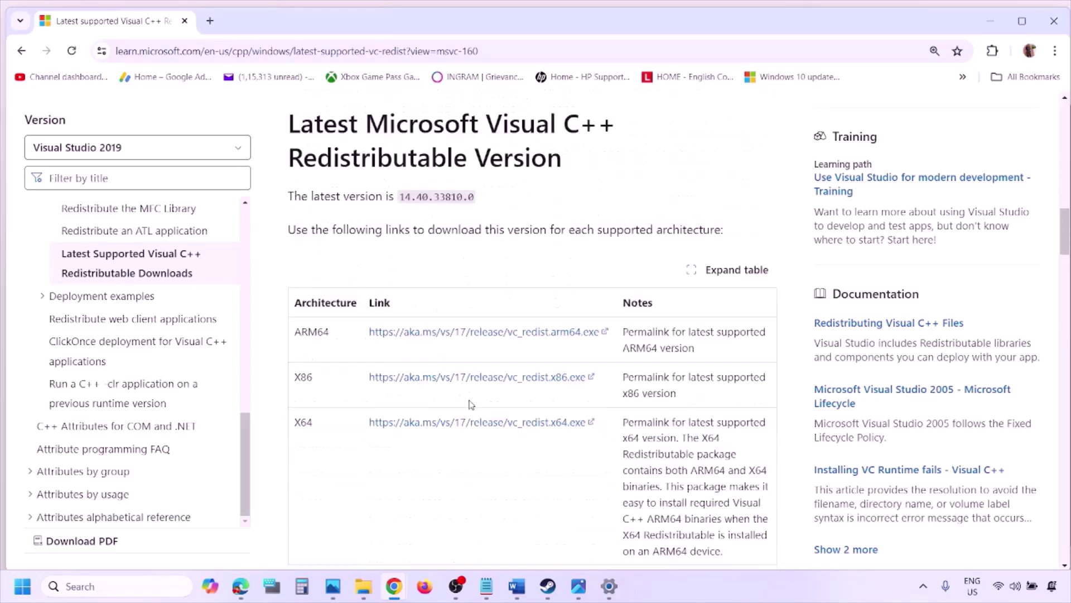
Highlight the X86 and X64 architectures, download vc_redist.x86.exe, and start the Repair in its setup
double_click(302, 322)
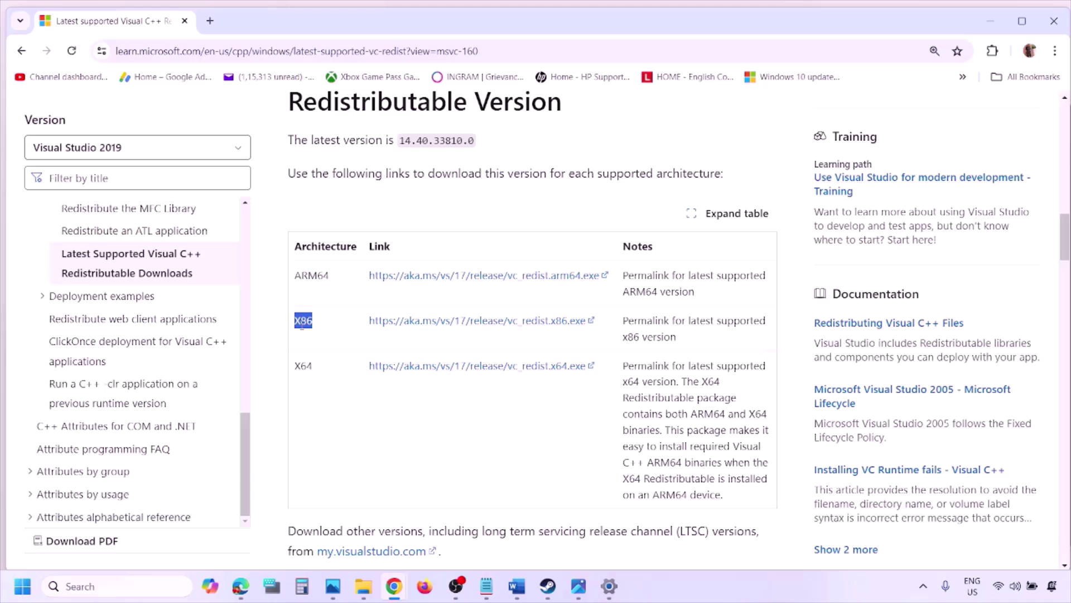
double_click(304, 366)
left_click_drag(301, 335, 549, 322)
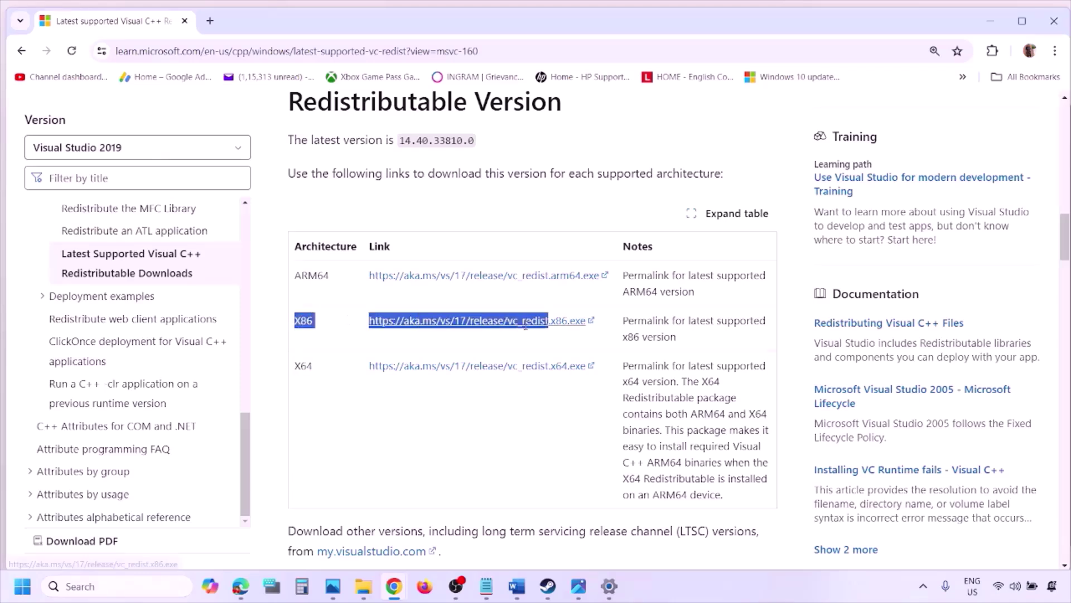
left_click(527, 329)
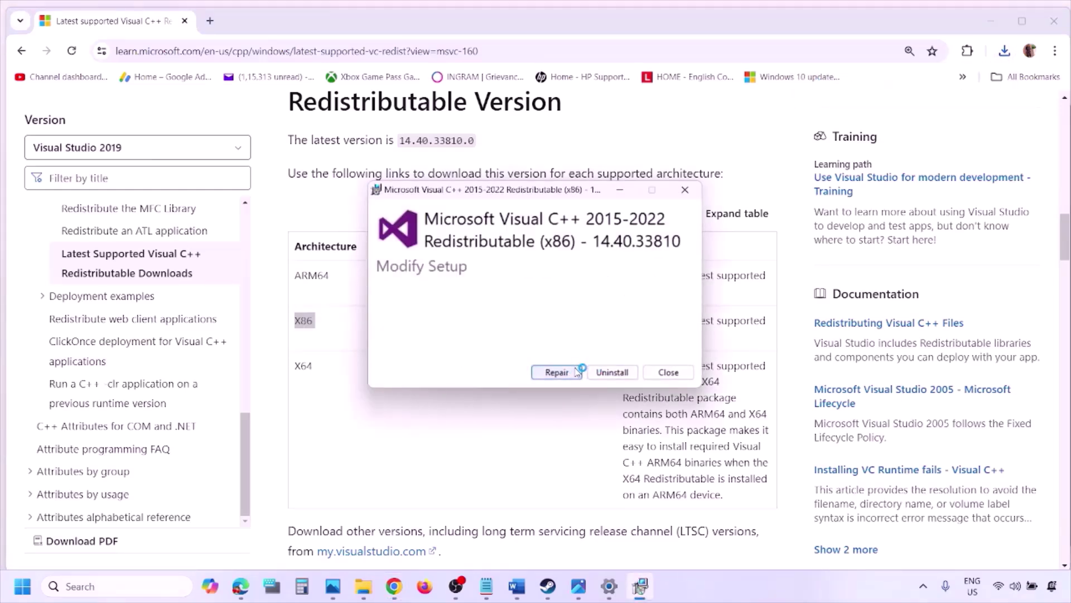
left_click(573, 372)
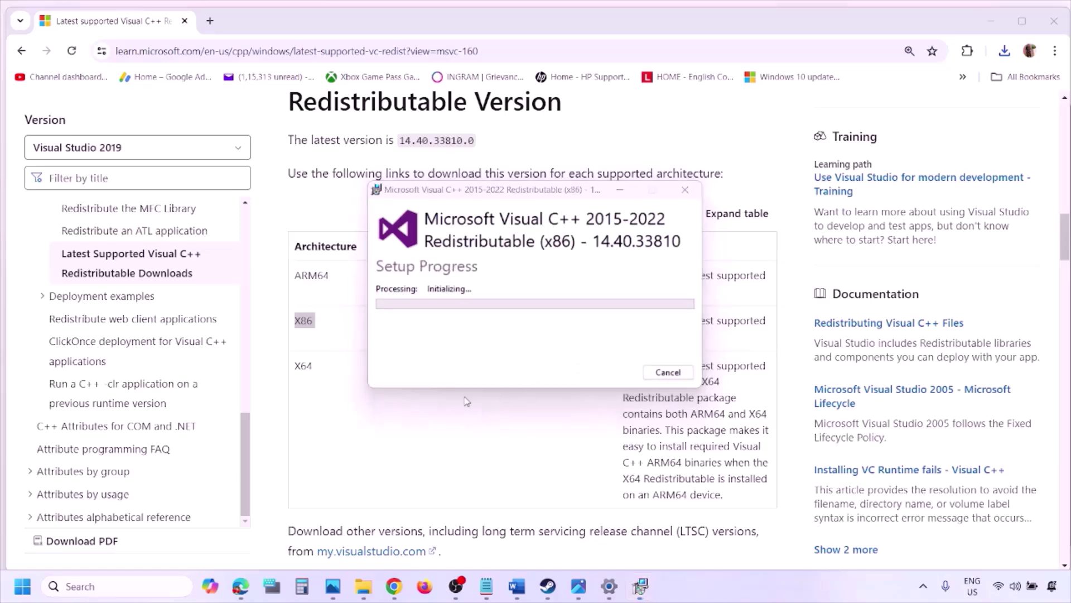
Download vc_redist.x64.exe, start the Repair in its setup, and move the x86 and x64 setup windows apart
double_click(301, 367)
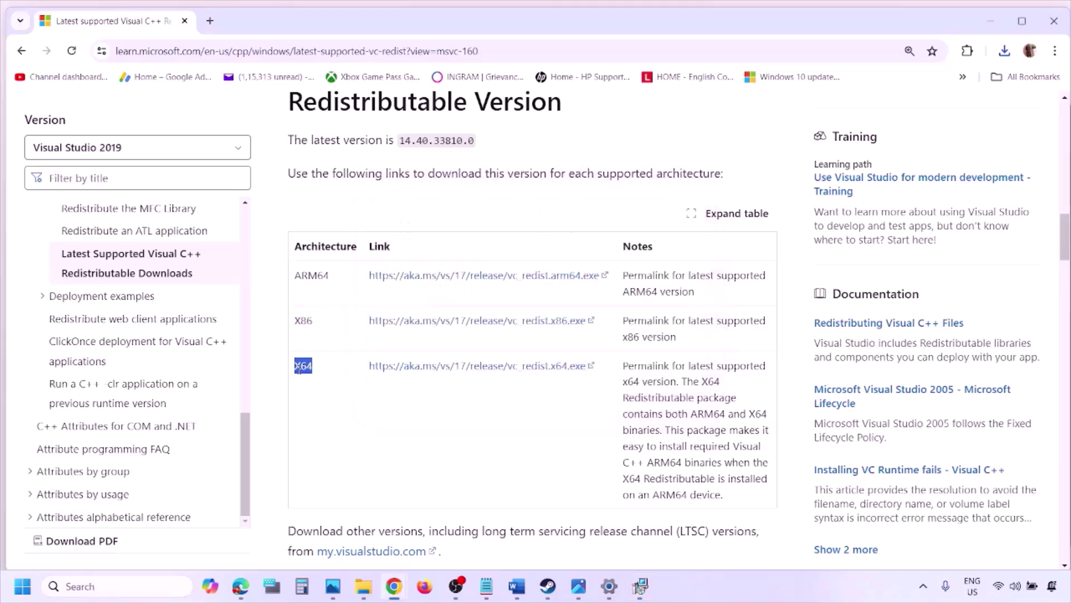
left_click(487, 373)
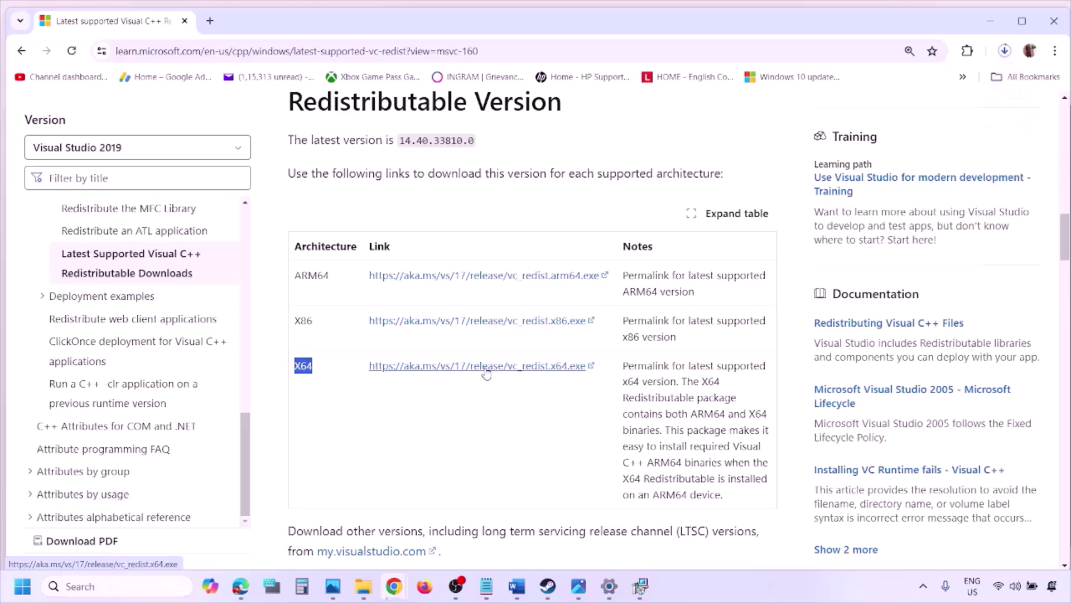
left_click(640, 586)
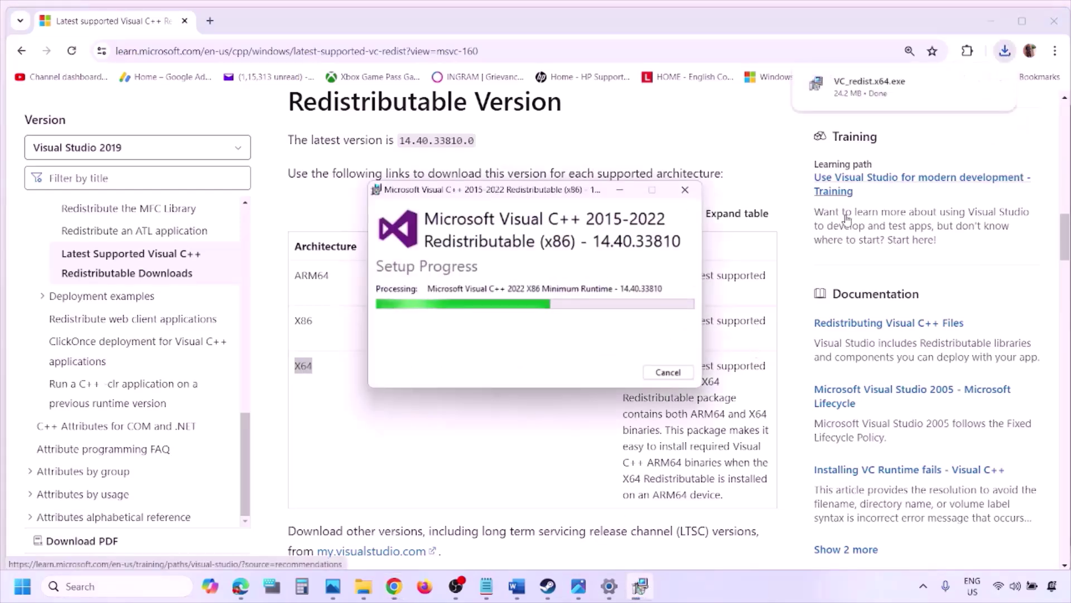
key("alt+Tab")
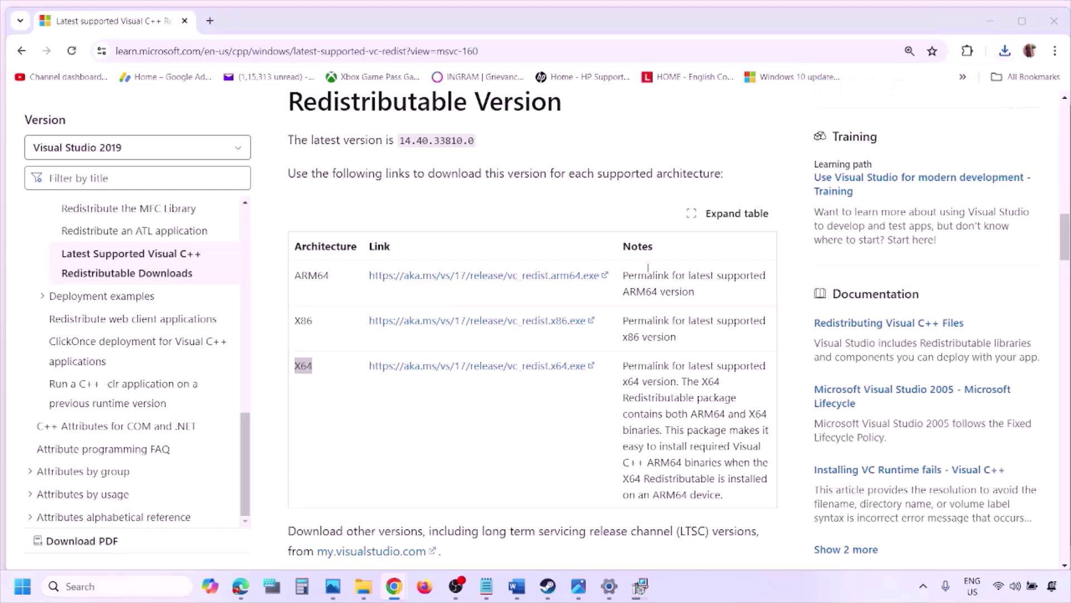
left_click(555, 371)
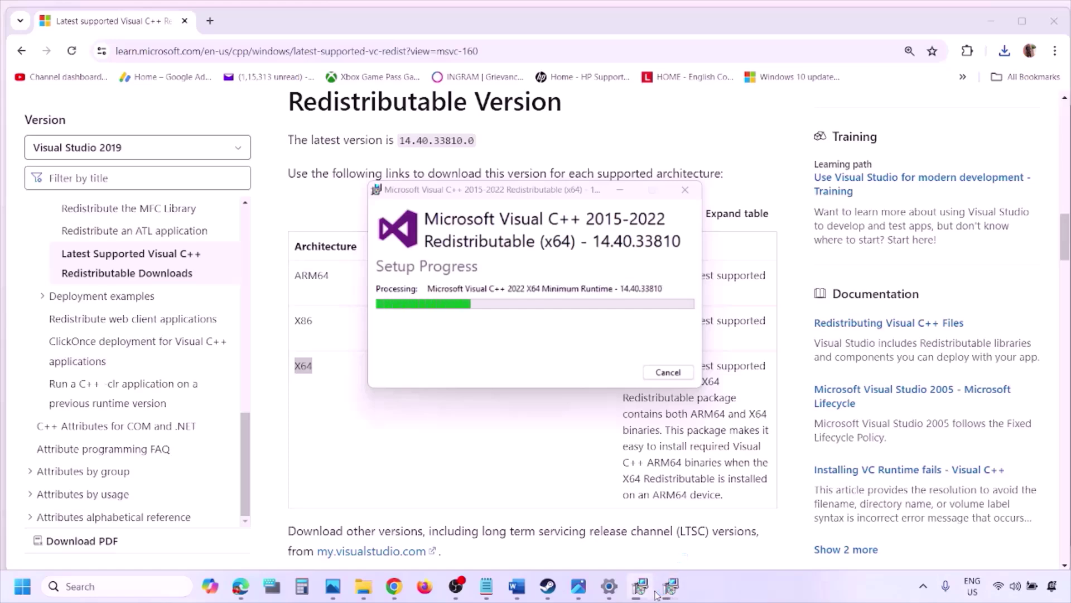
left_click_drag(591, 186, 343, 235)
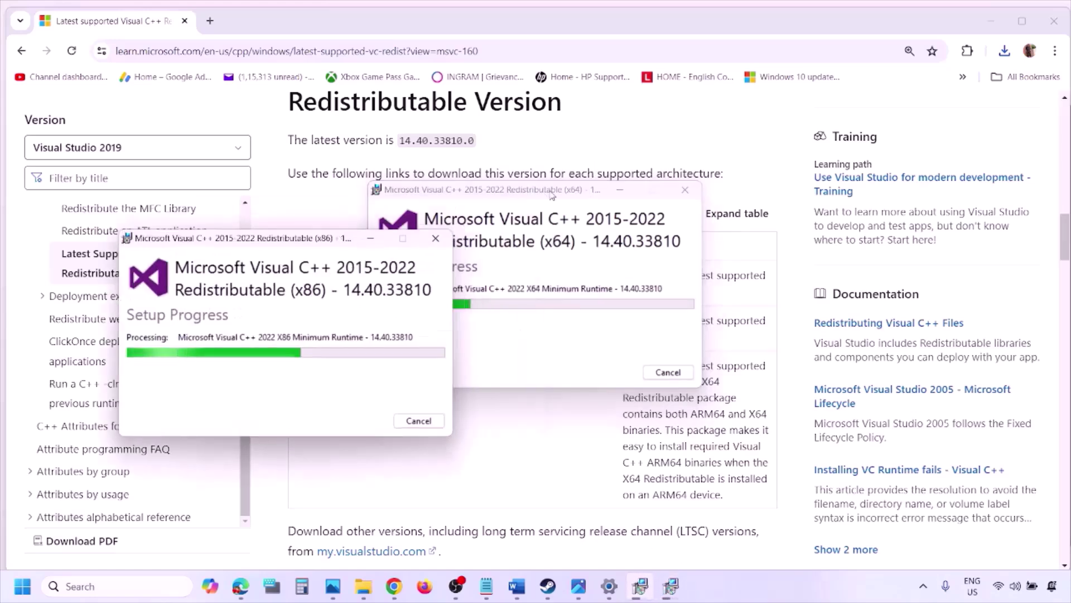
left_click_drag(543, 185, 678, 254)
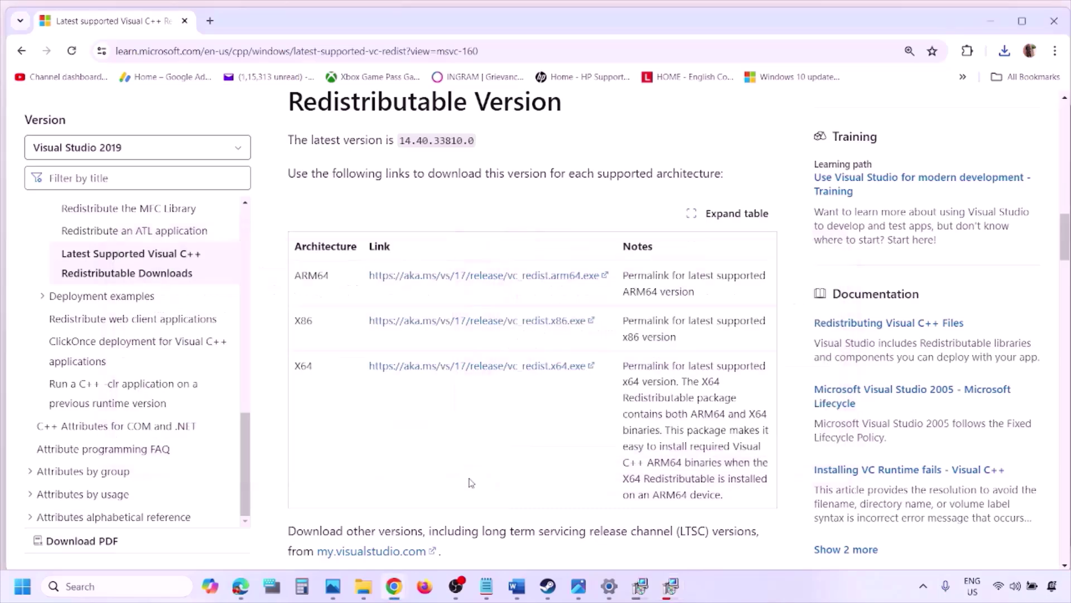
Bring up the Windows power options with Restart and dismiss them without restarting
left_click(20, 590)
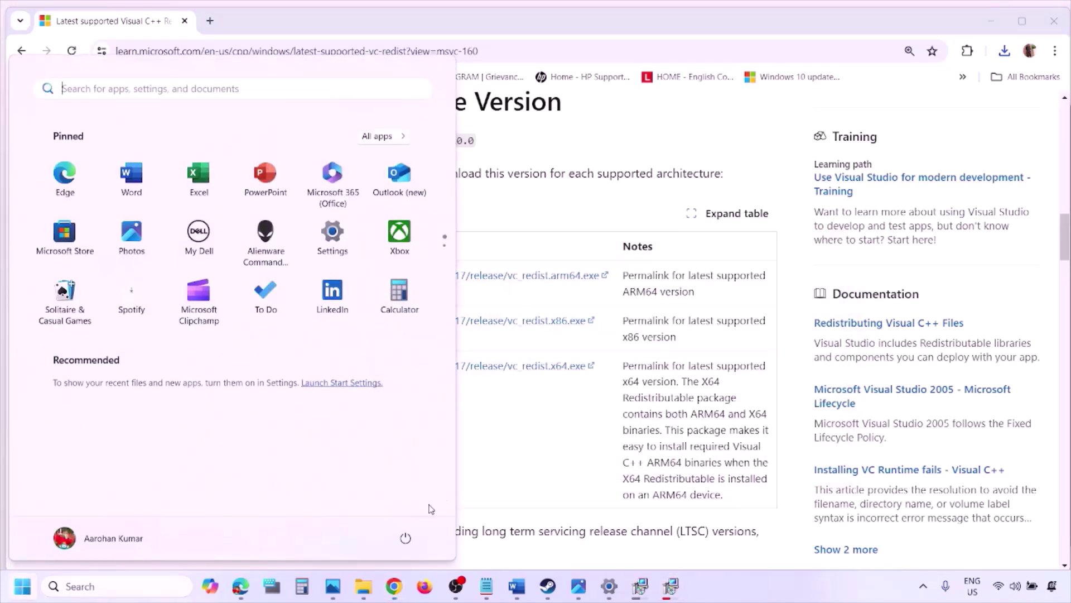
left_click(406, 538)
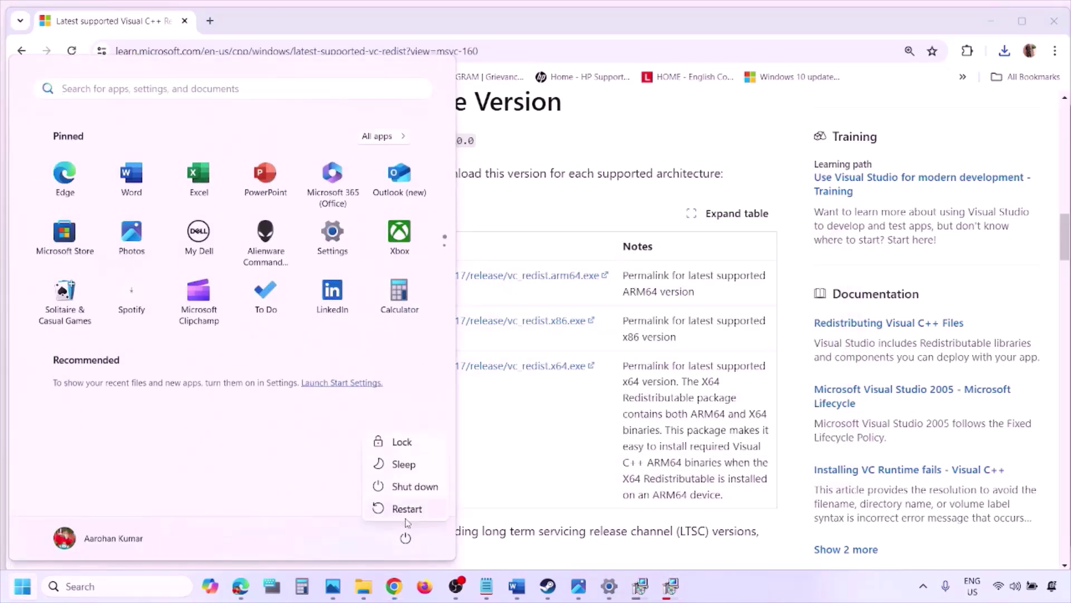
left_click(554, 476)
left_click(554, 476)
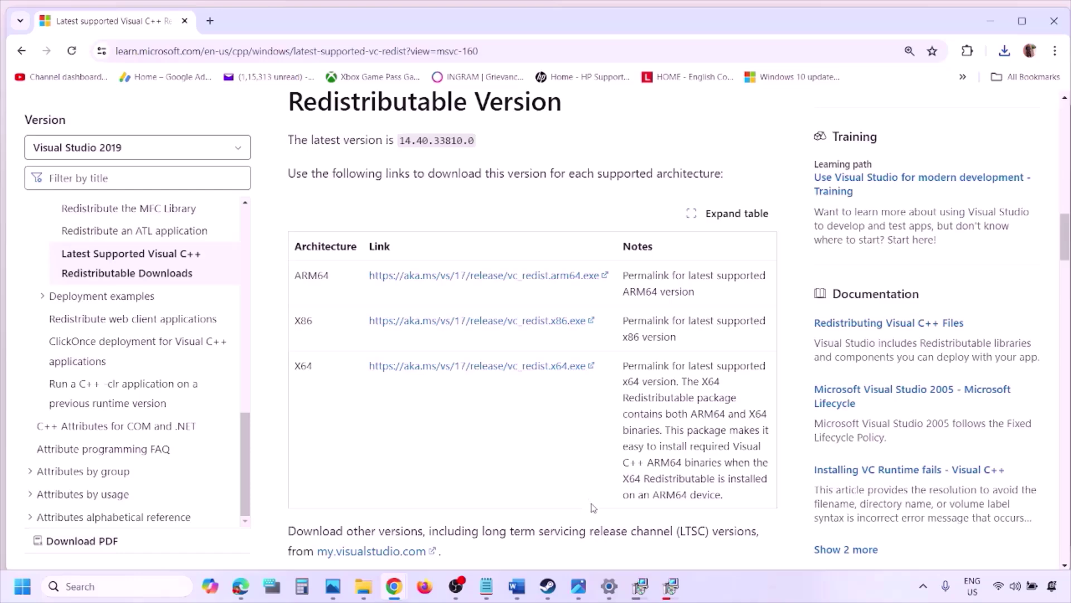
Return to the Word notes, maximize the window, and highlight step 9's text on unplugging external devices and additional USB adapters
left_click(517, 586)
scroll(457, 378, "down", 3)
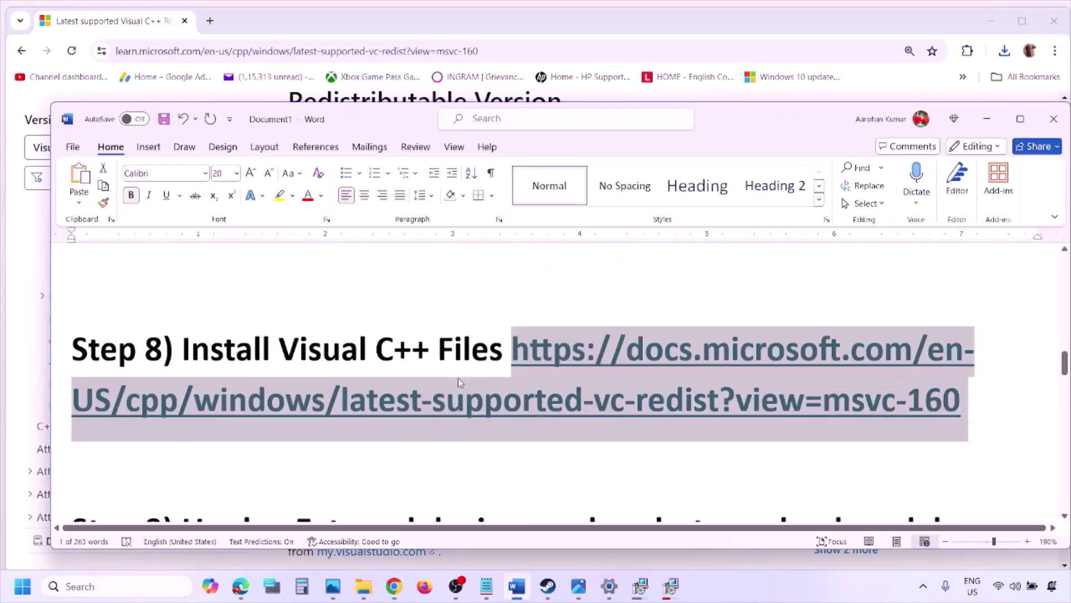
scroll(459, 378, "down", 3)
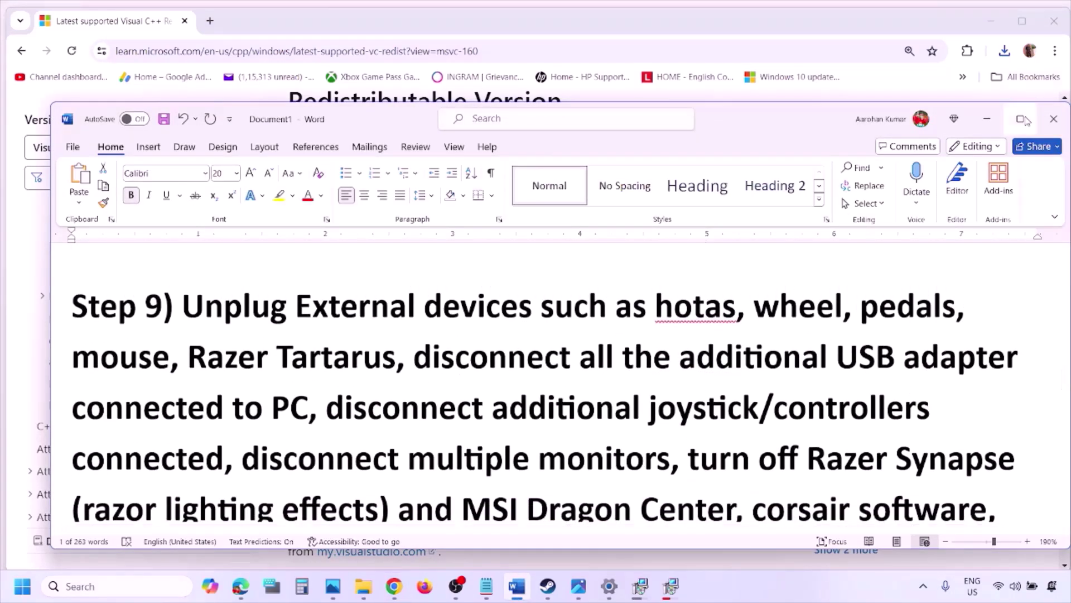
left_click(1022, 119)
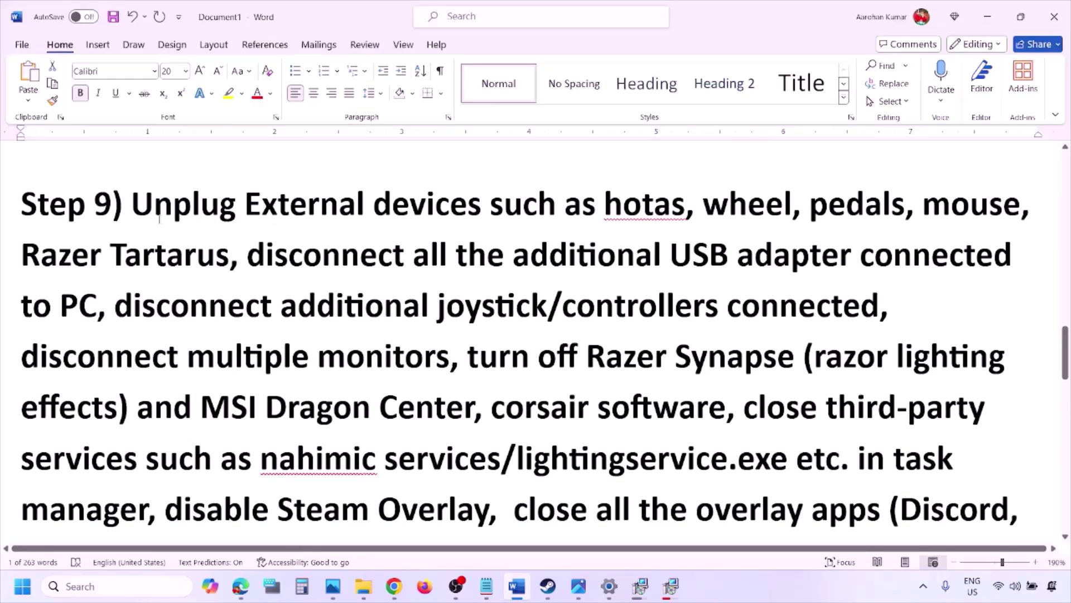
left_click_drag(136, 207, 795, 256)
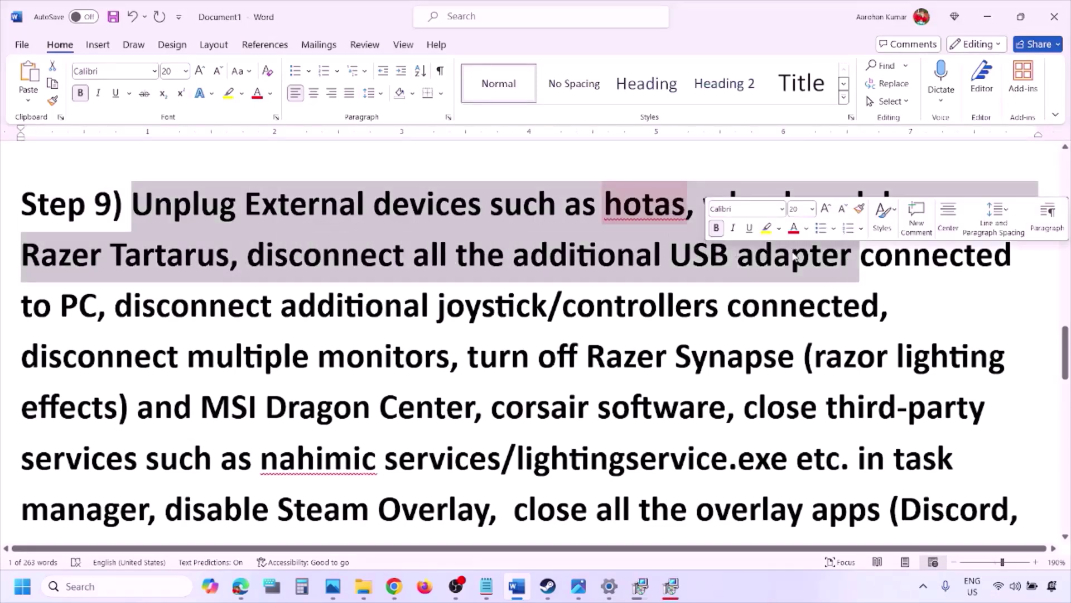
left_click(474, 274)
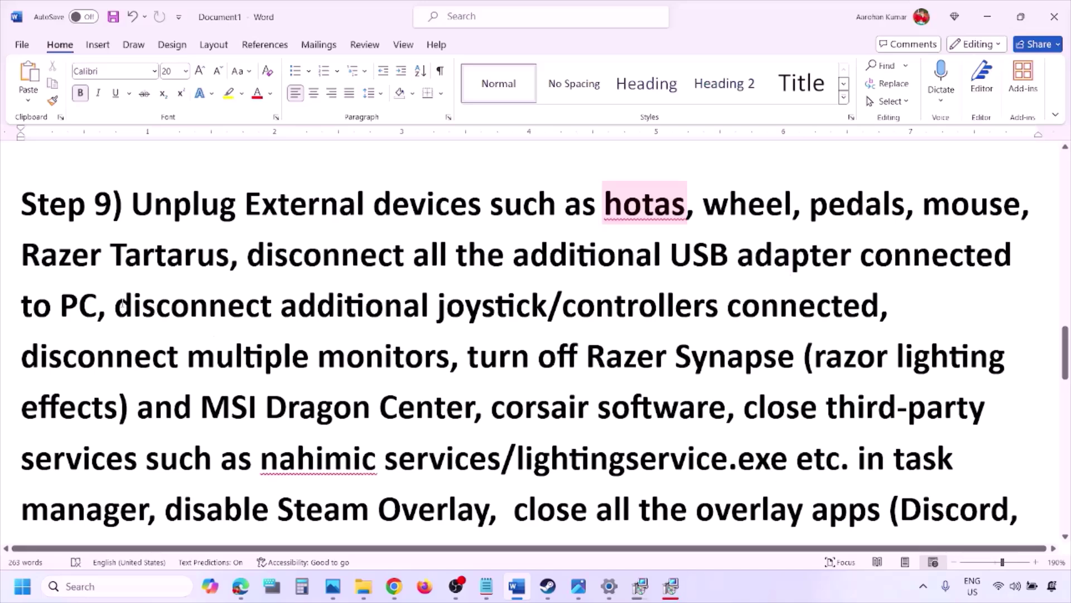
Highlight step 9's notes on additional controllers, multiple monitors, lighting software and third-party services, and disabling Steam Overlay
left_click_drag(121, 305, 747, 317)
left_click(713, 334)
left_click_drag(38, 358, 373, 361)
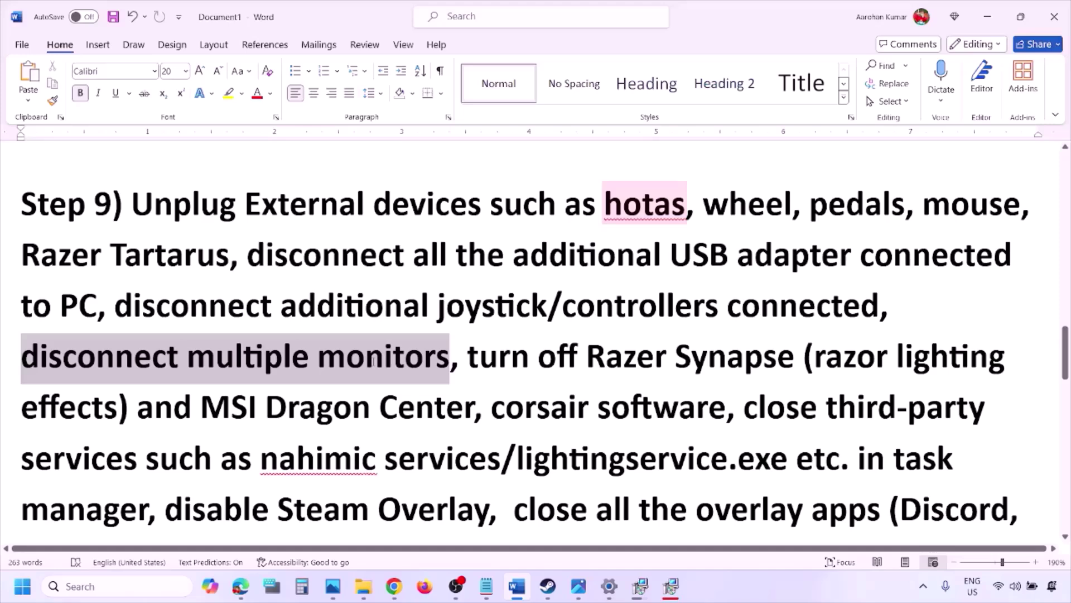
scroll(474, 295, "down", 1)
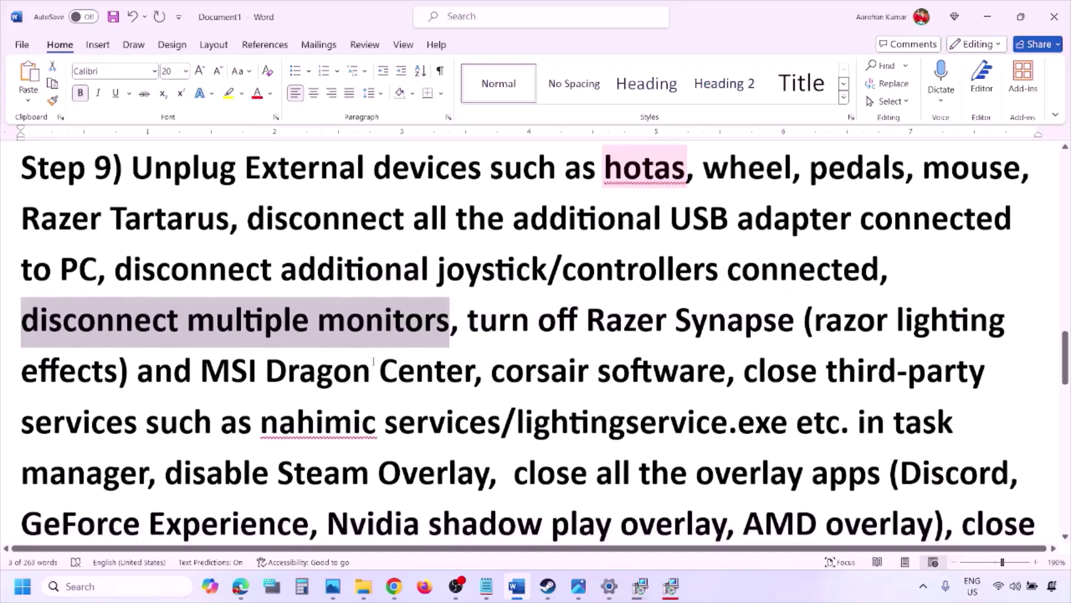
left_click_drag(472, 292, 159, 451)
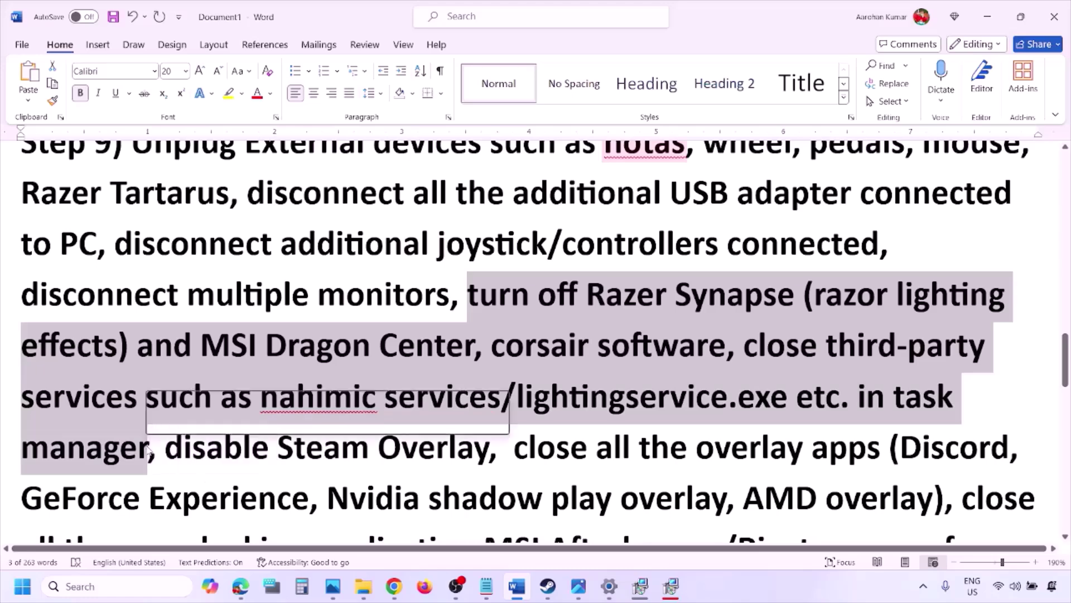
scroll(211, 379, "down", 1)
left_click_drag(165, 388, 489, 388)
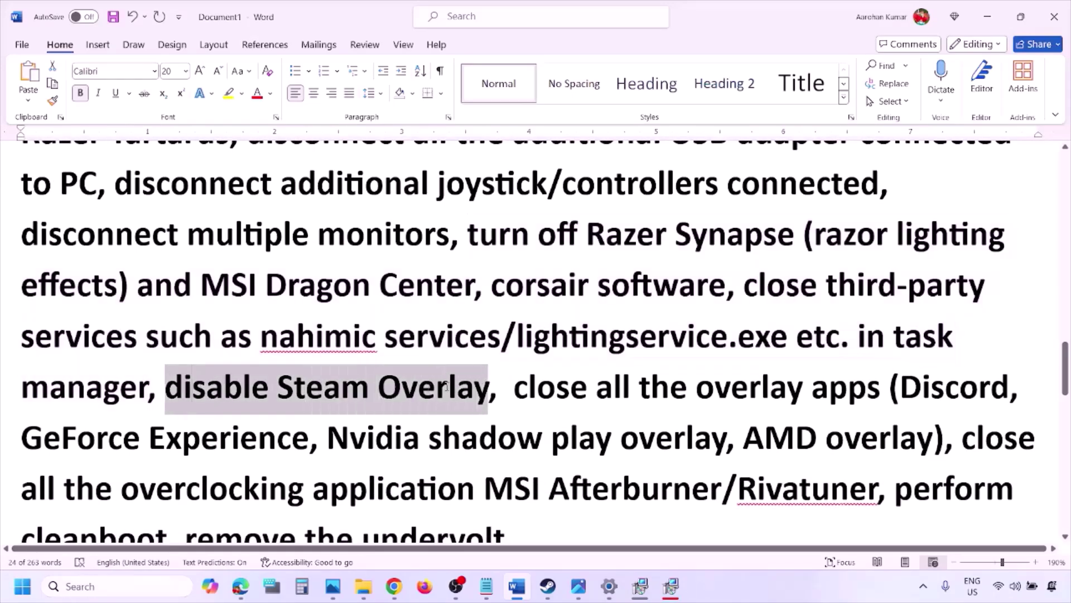
Examine the 0.png screenshot of the Steam library's game Properties option in Photos and advance to the next image
left_click(741, 593)
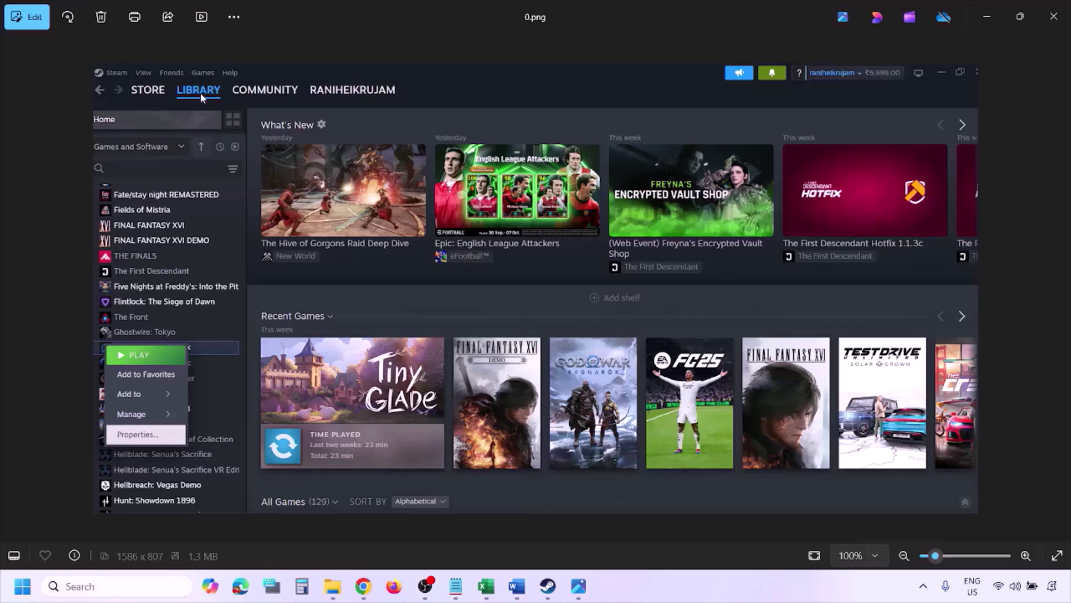
key("ctrl+plus")
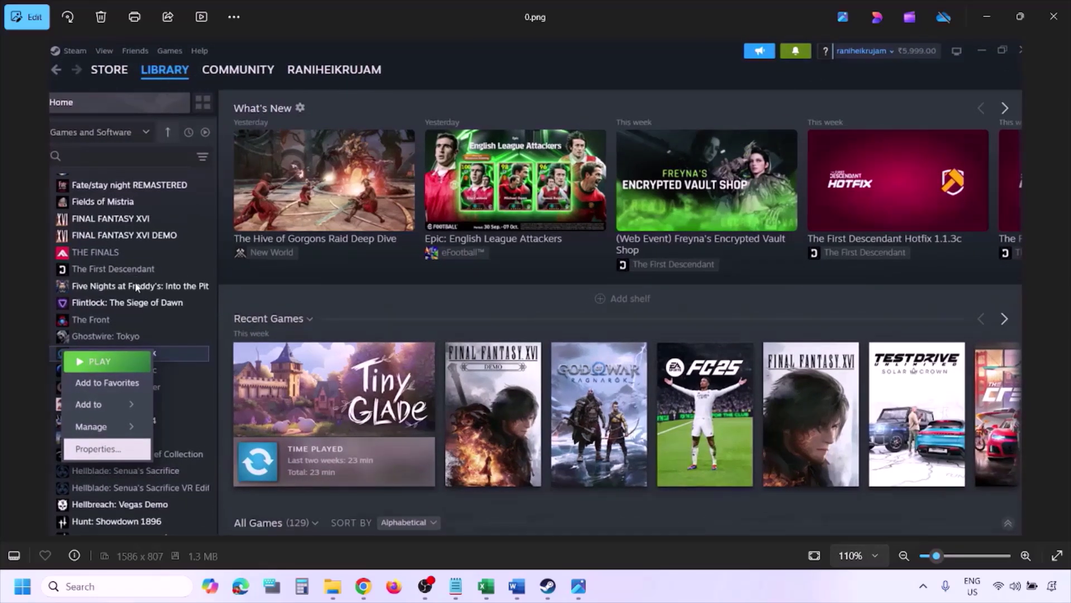
key("ctrl+minus")
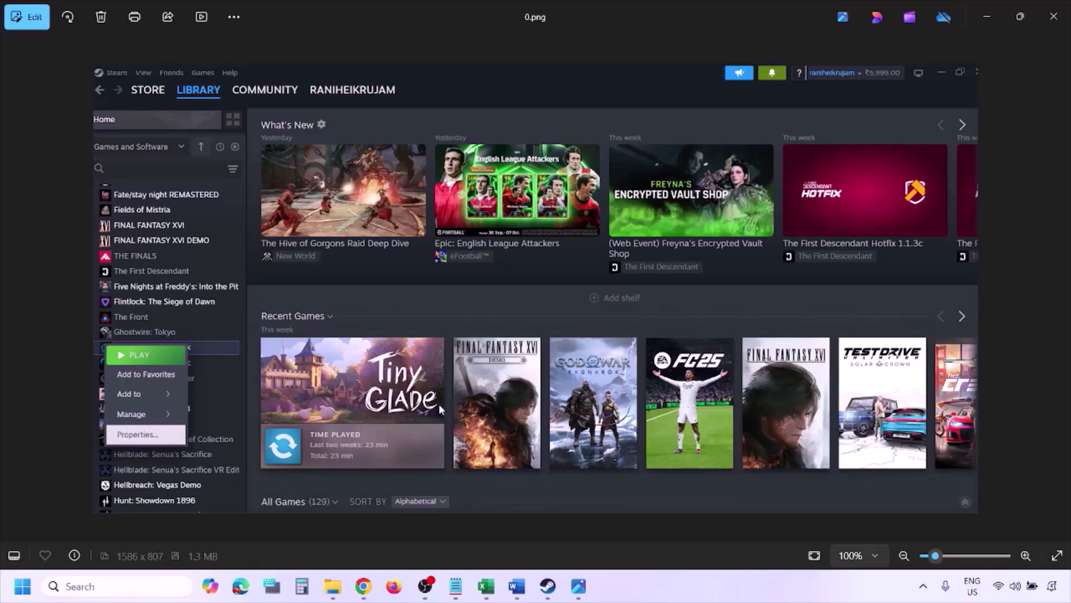
key("Right")
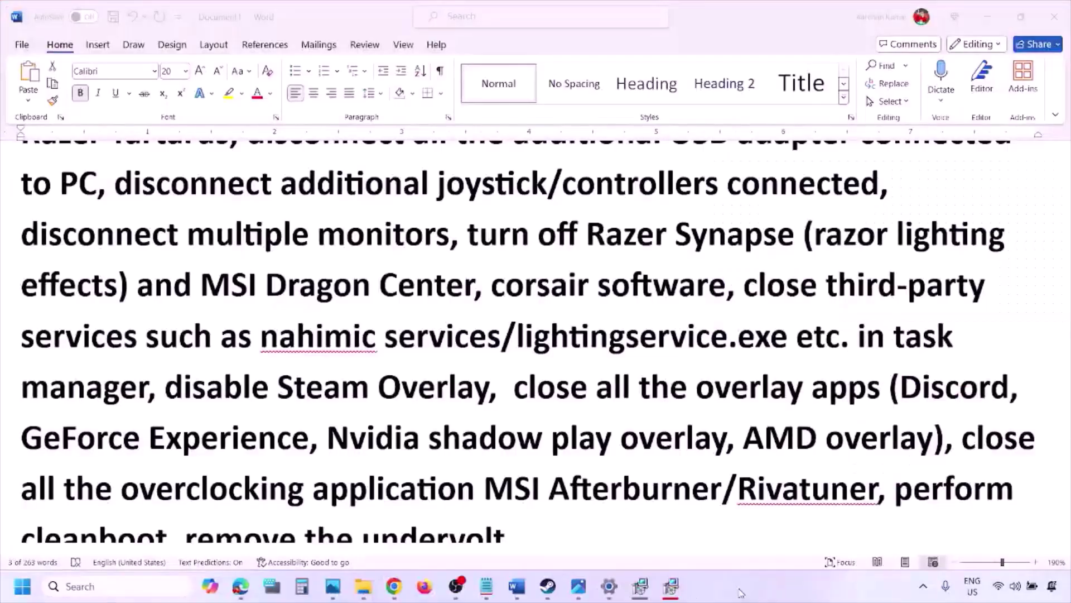
Switch from the Word notes to Discord and turn off the in-game overlay in its Game Overlay settings
scroll(645, 448, "down", 2)
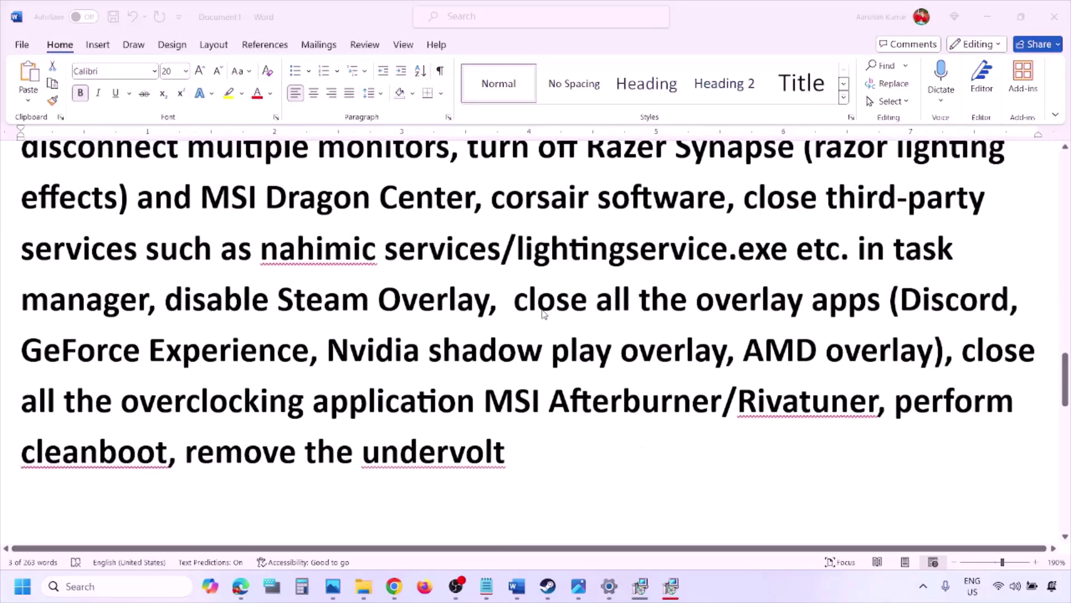
key("alt+Tab")
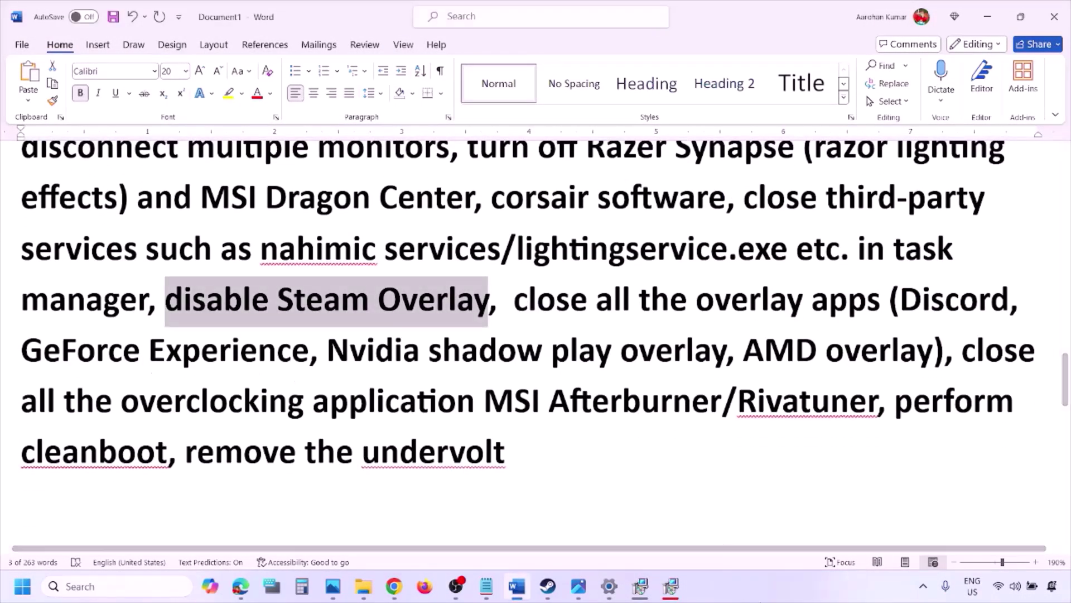
left_click(752, 599)
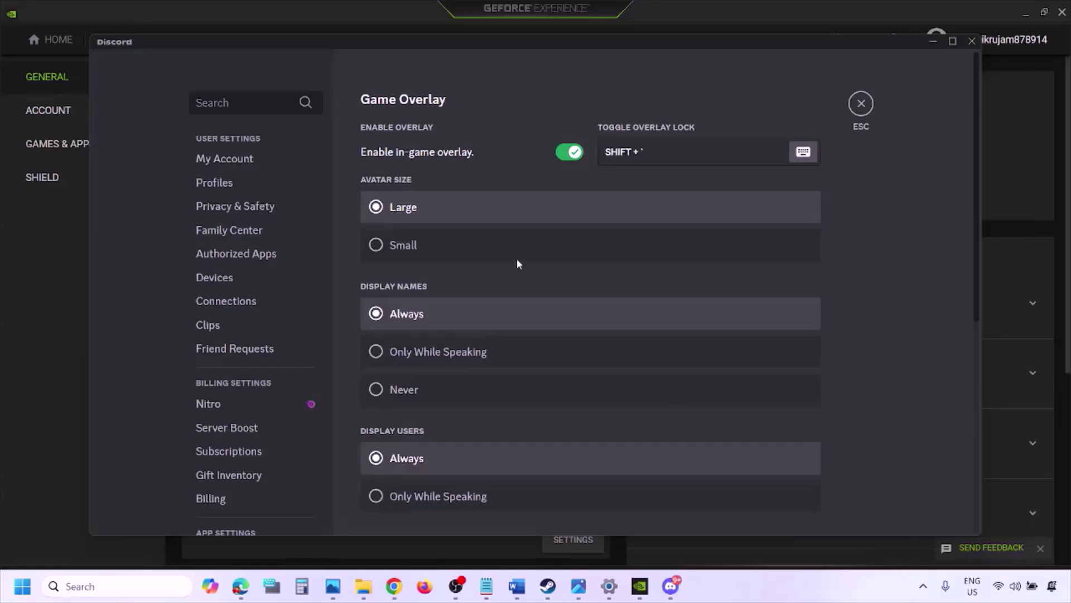
scroll(263, 301, "down", 10)
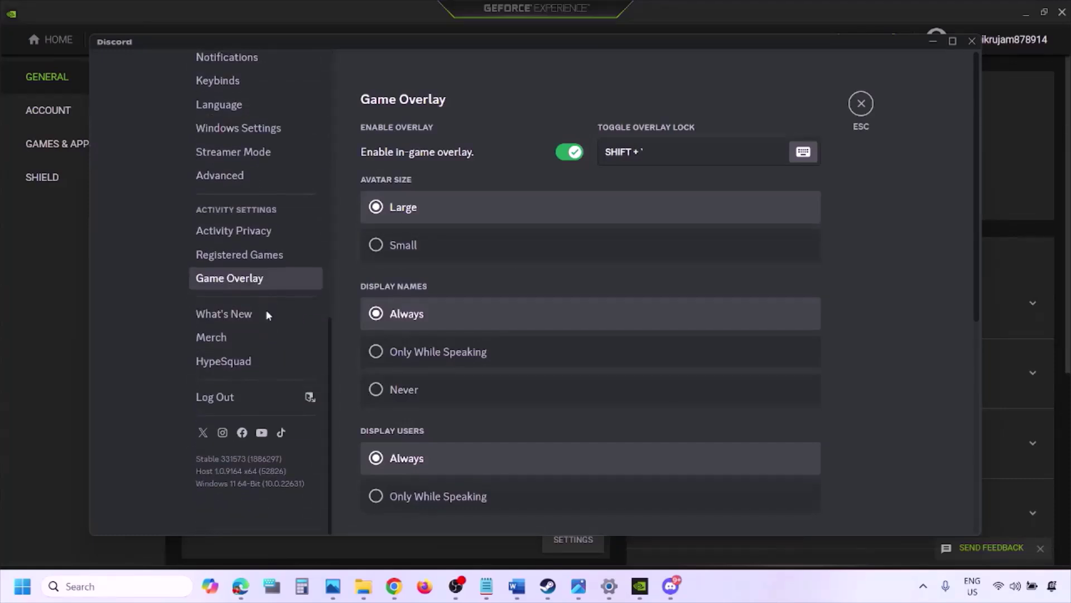
left_click(247, 279)
left_click(563, 157)
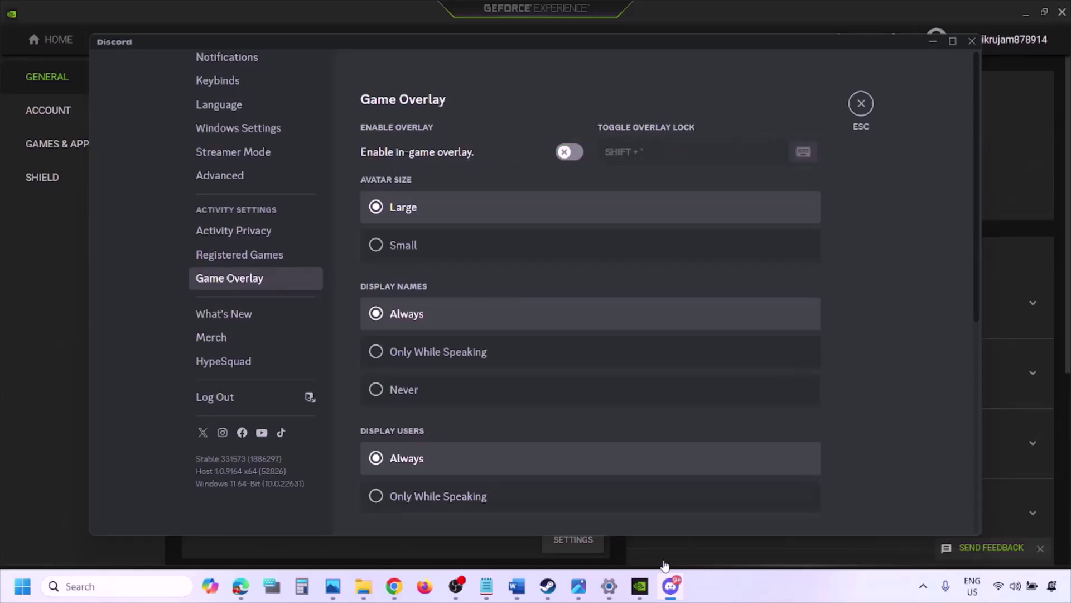
Turn off In-Game Overlay in GeForce Experience's general settings and return to the Word notes
left_click(641, 587)
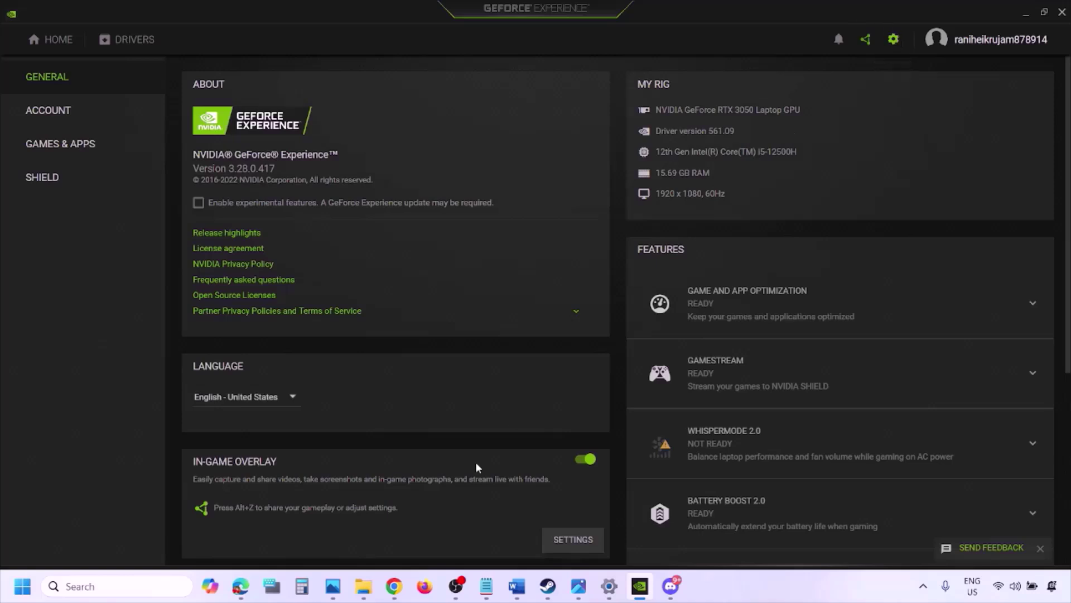
left_click(583, 461)
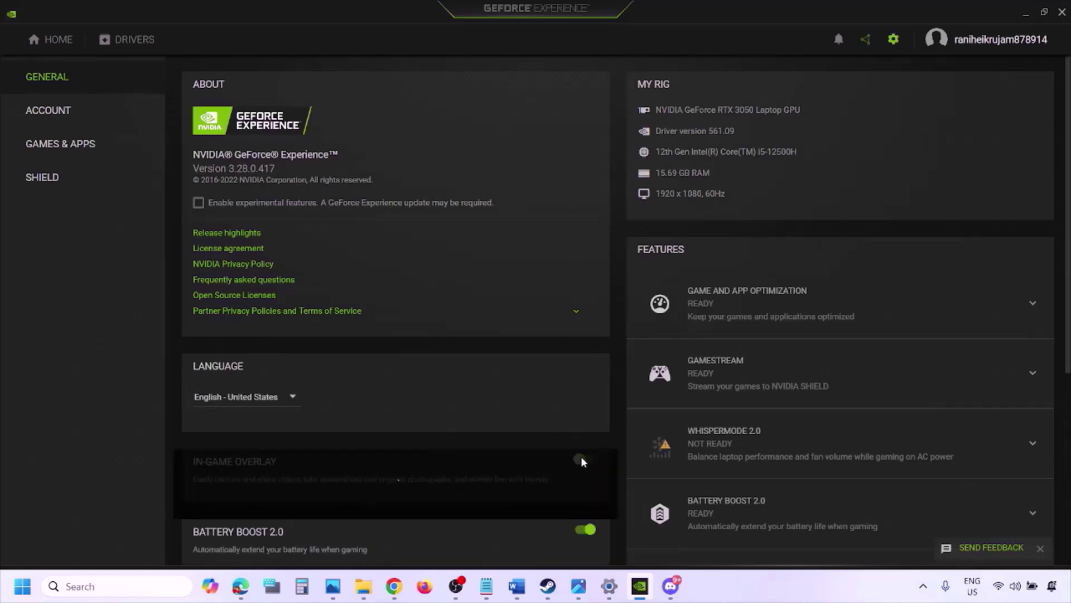
left_click(514, 593)
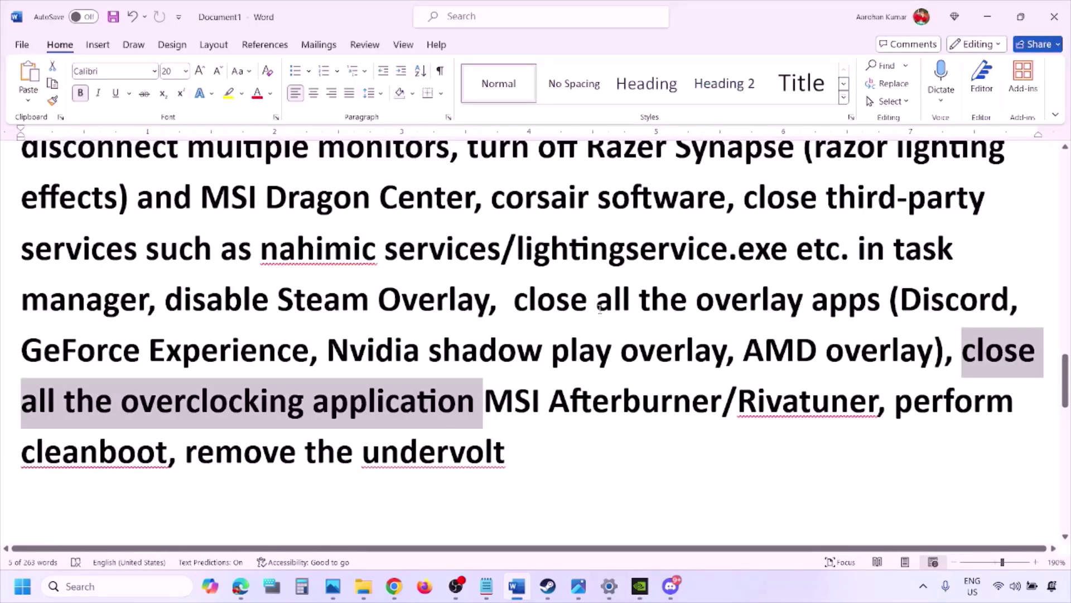
Highlight "close all the overlay apps" in step 9 of the notes
scroll(766, 225, "up", 2)
scroll(583, 314, "down", 2)
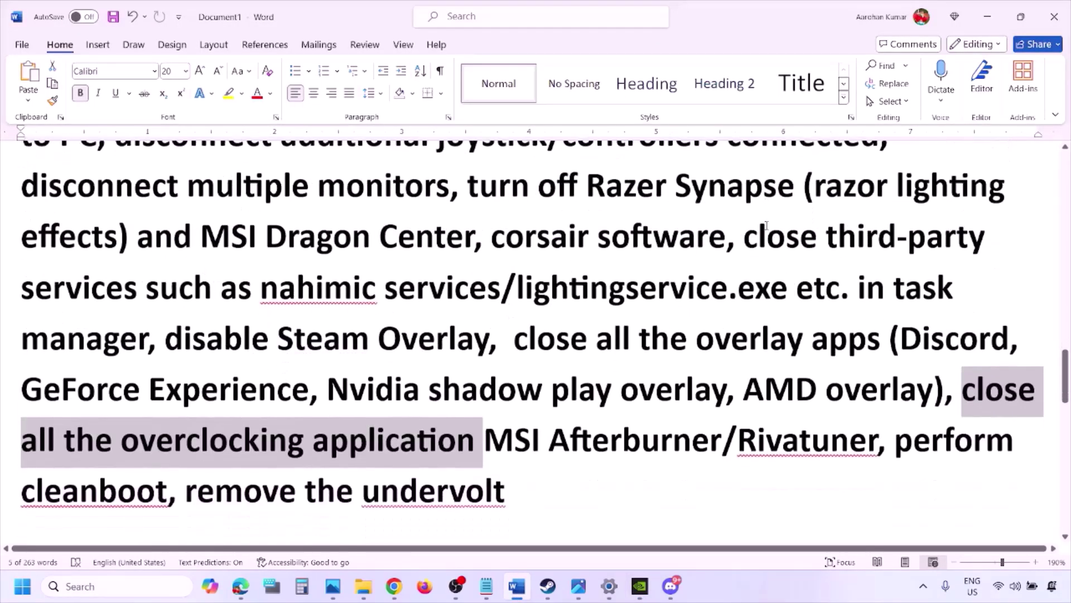
left_click_drag(529, 326, 836, 333)
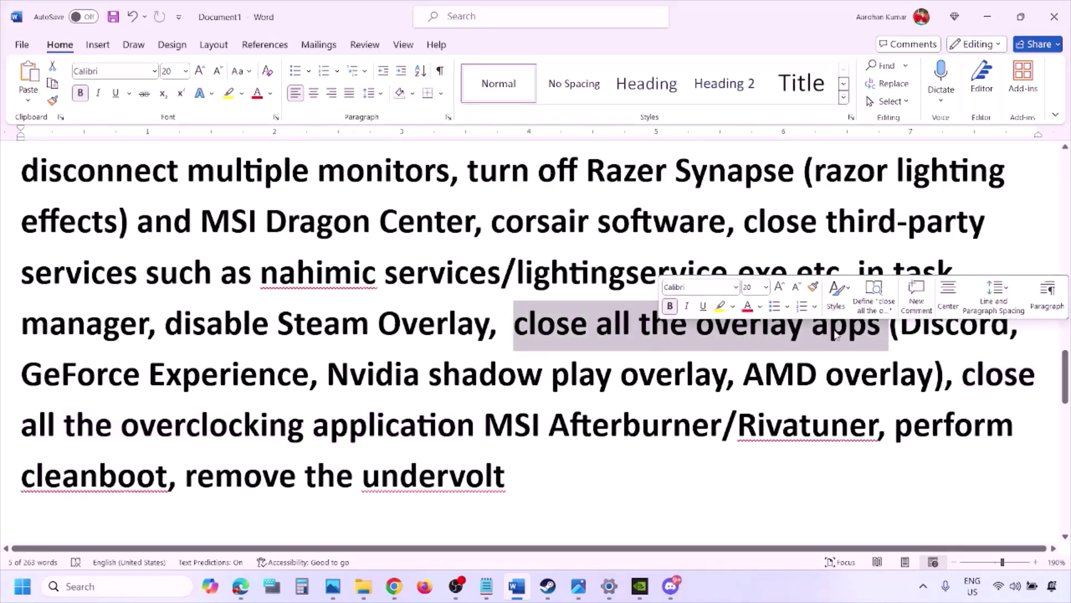
left_click_drag(516, 327, 885, 332)
Quit Discord, the NVIDIA background app and the black-icon background app running in the Windows notification area
left_click(929, 597)
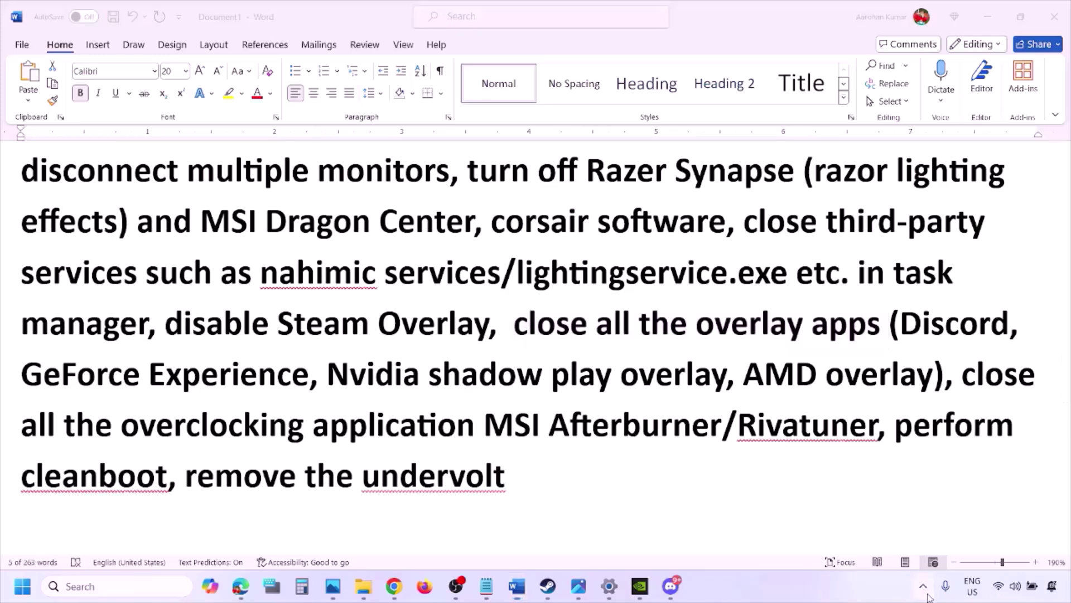
right_click(896, 518)
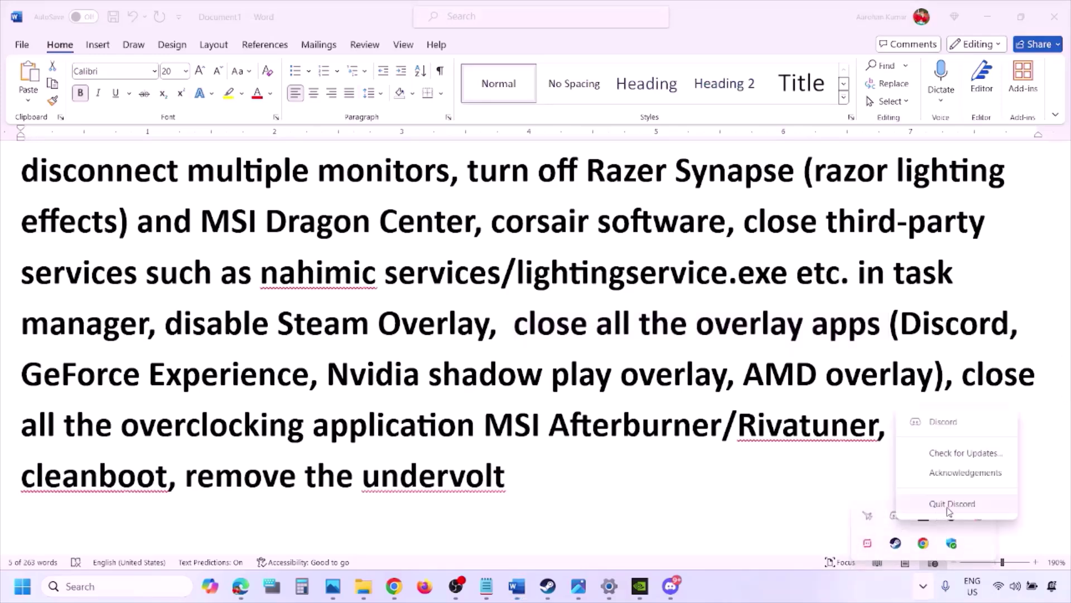
left_click(949, 505)
right_click(895, 524)
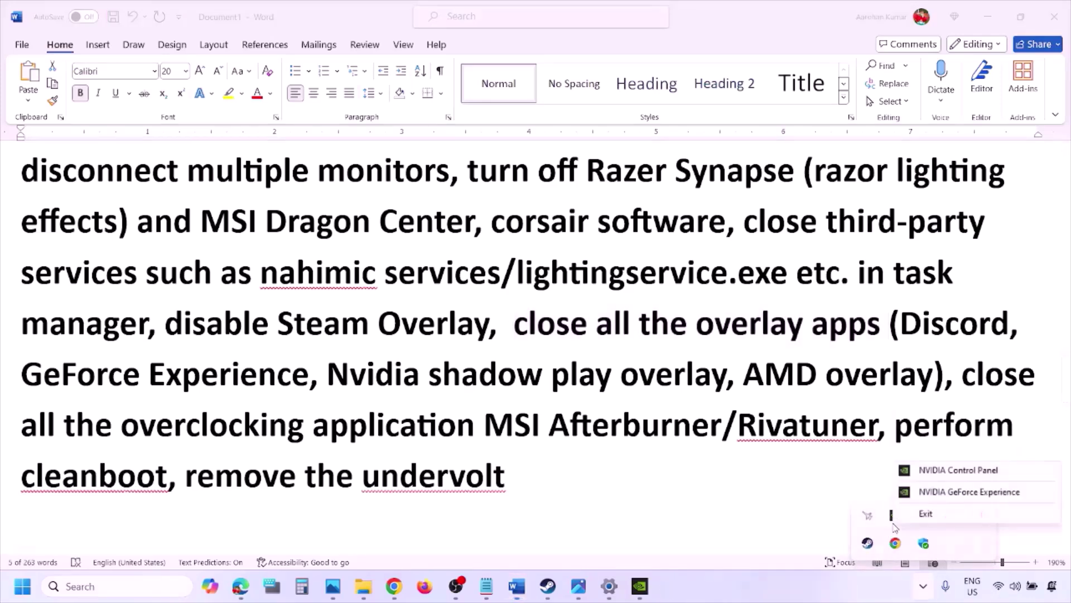
left_click(927, 512)
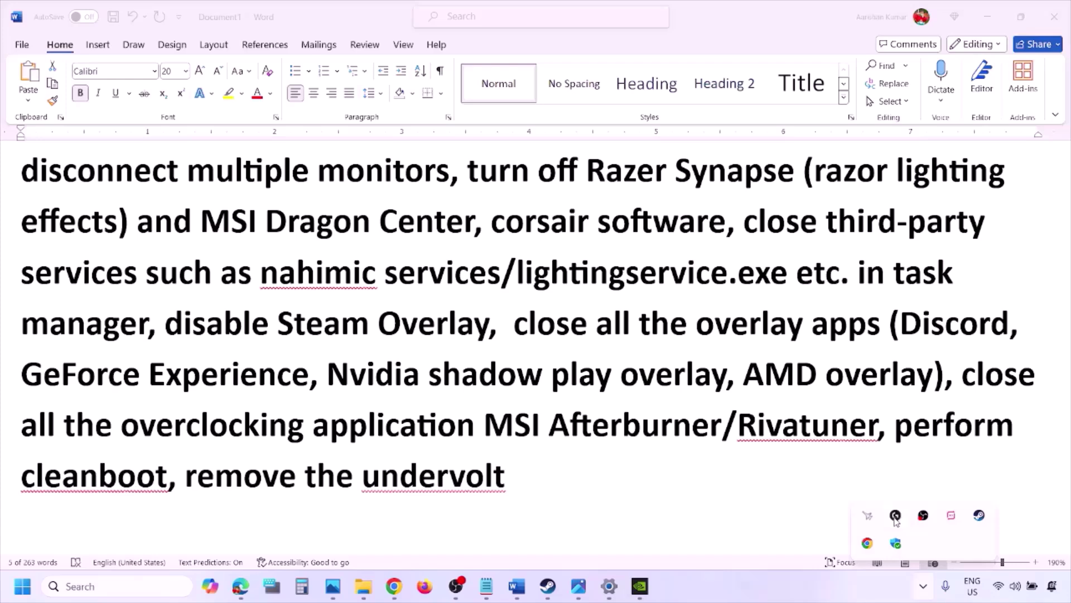
right_click(895, 518)
left_click(885, 555)
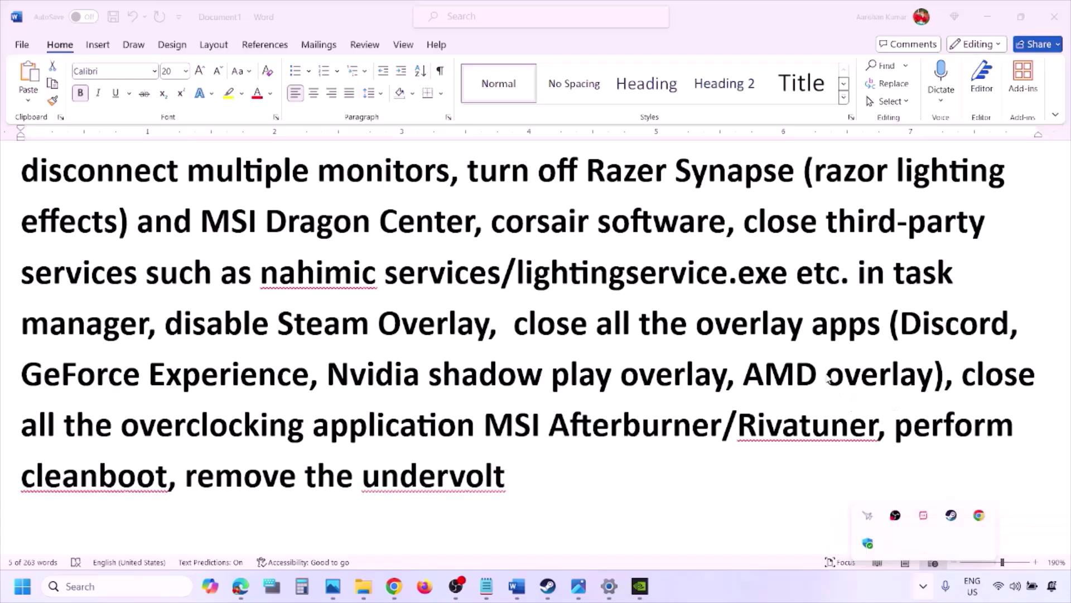
Highlight the note on closing overlay apps again and quit the pink-icon background app in the notification area
left_click_drag(514, 326, 872, 344)
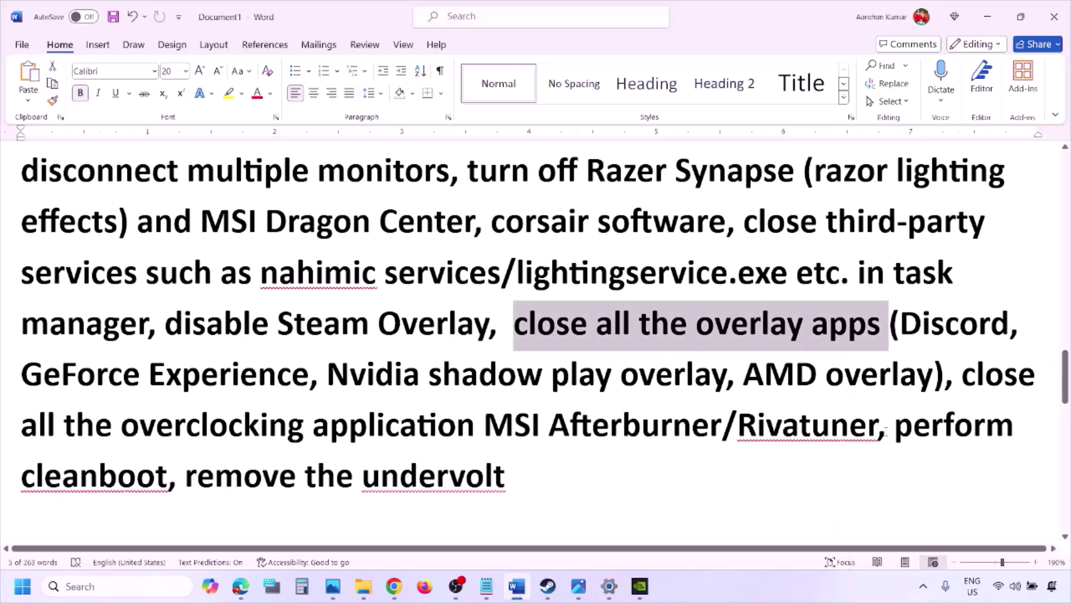
left_click(923, 586)
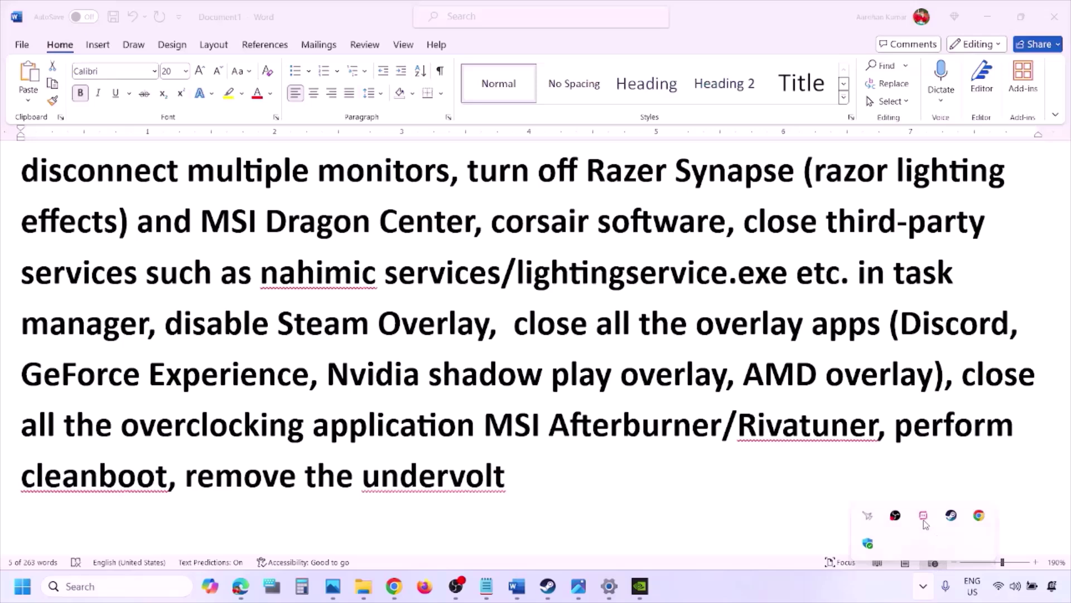
right_click(924, 516)
left_click(948, 507)
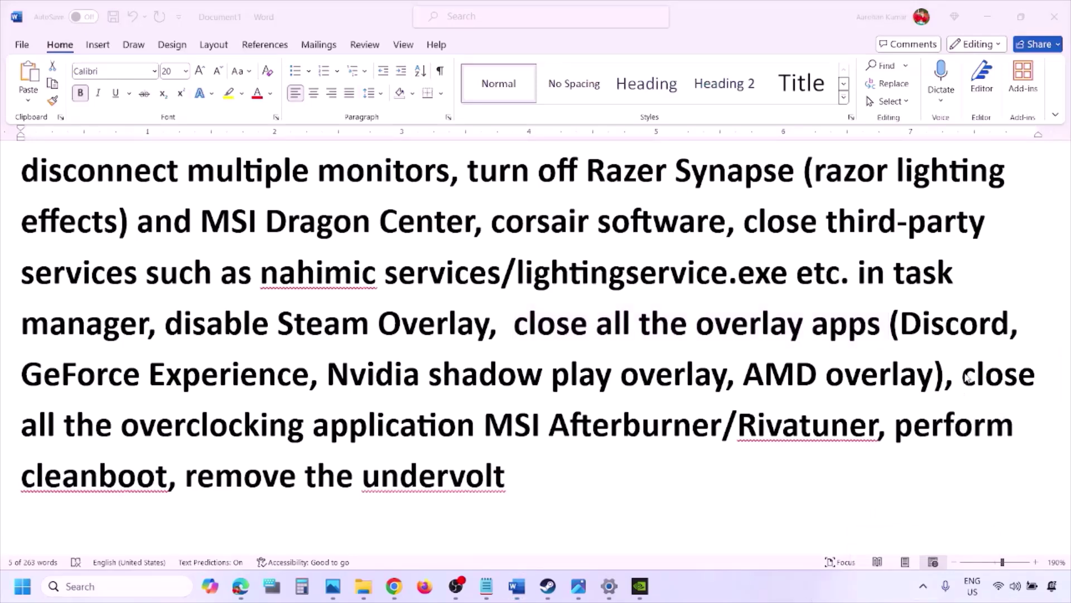
Highlight the note on closing overclocking applications and close MSI Afterburner running in the notification area
left_click_drag(962, 376, 513, 427)
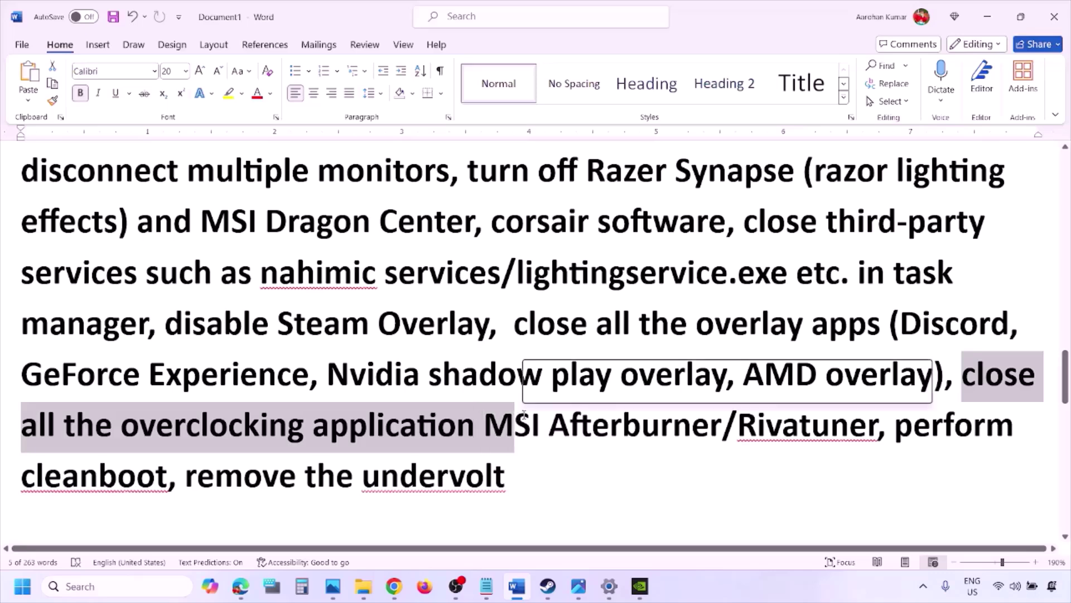
left_click(923, 587)
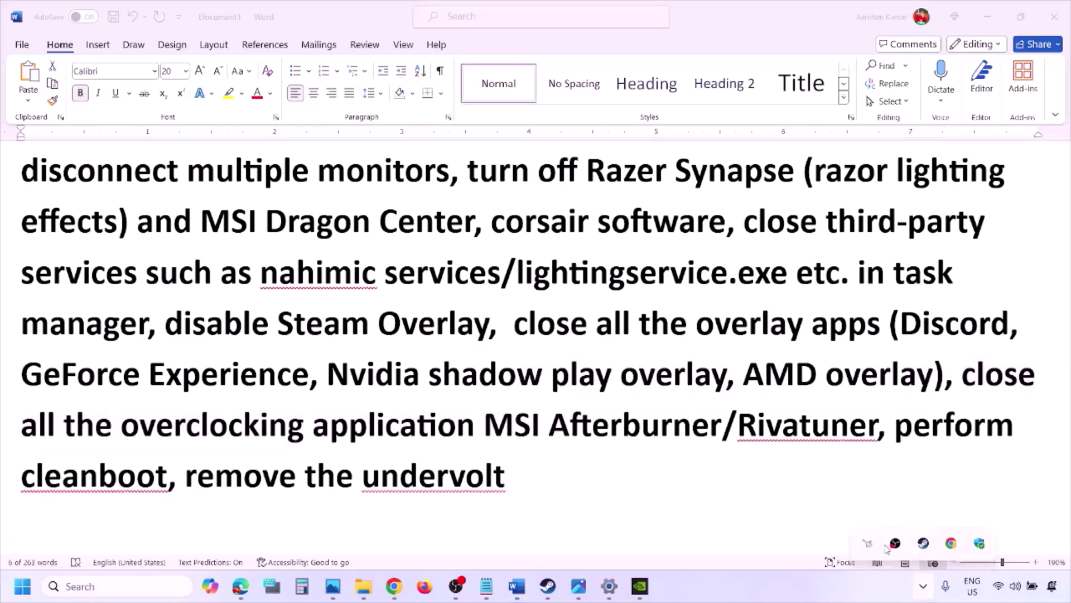
right_click(869, 546)
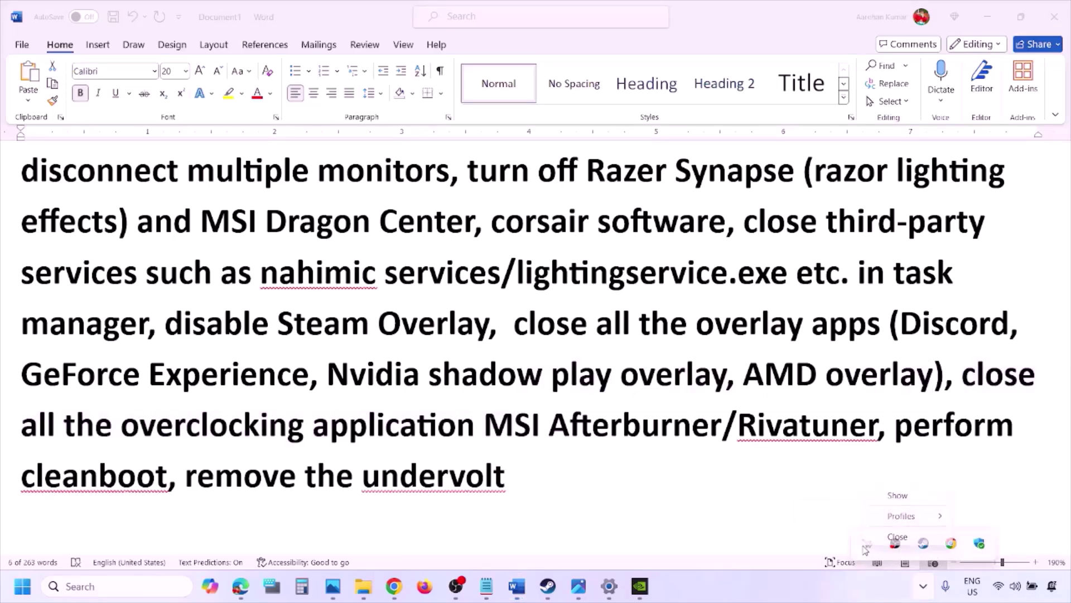
left_click(903, 536)
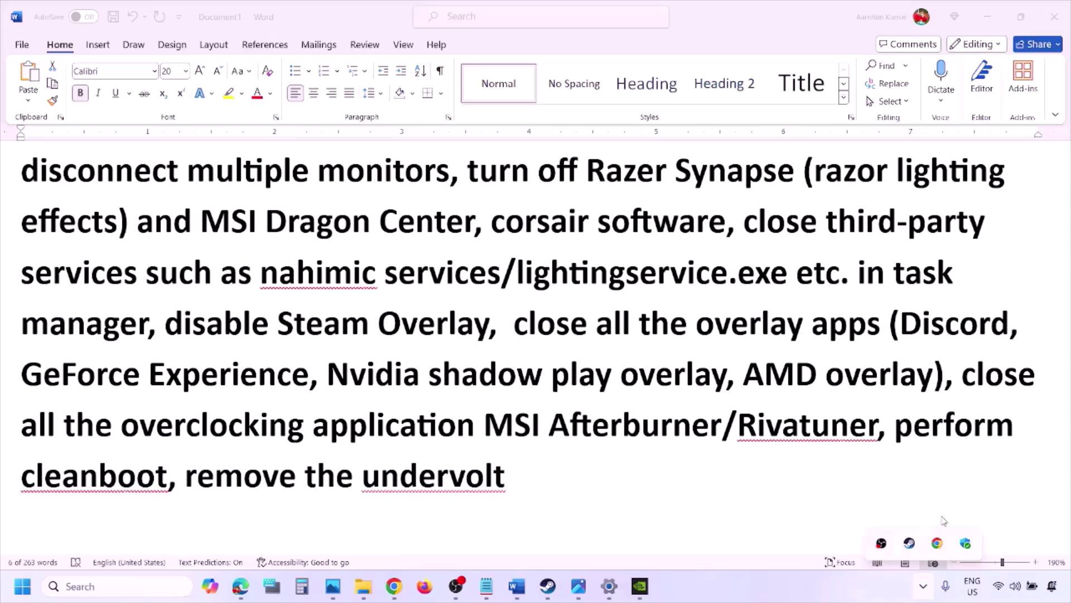
left_click(922, 586)
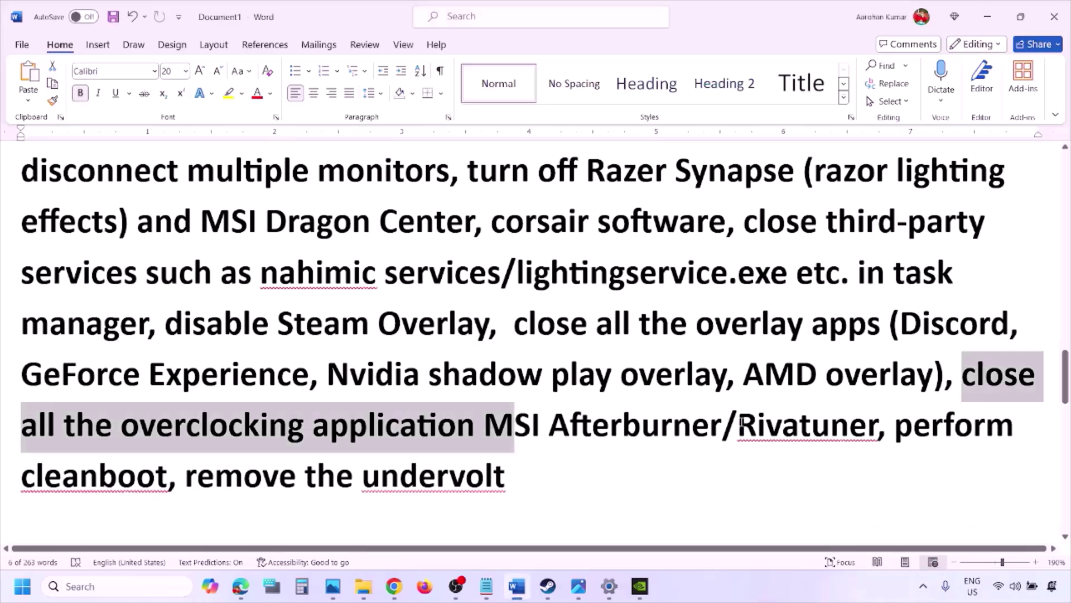
Highlight "perform" in the notes' cleanboot instruction and start a Windows search with "ystem"
left_click_drag(741, 424, 986, 425)
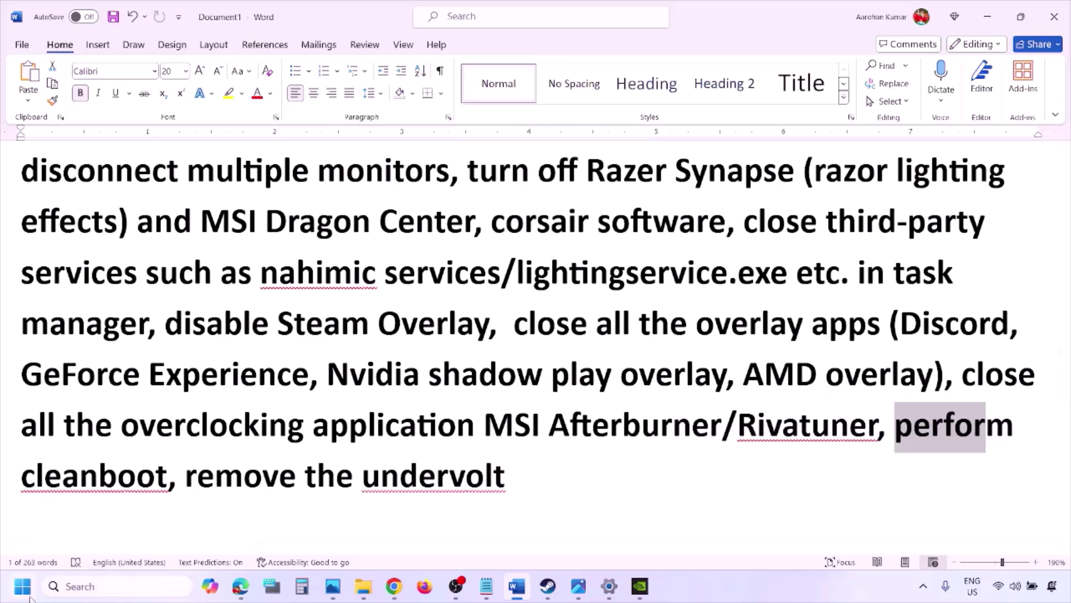
left_click(81, 584)
type("ystem")
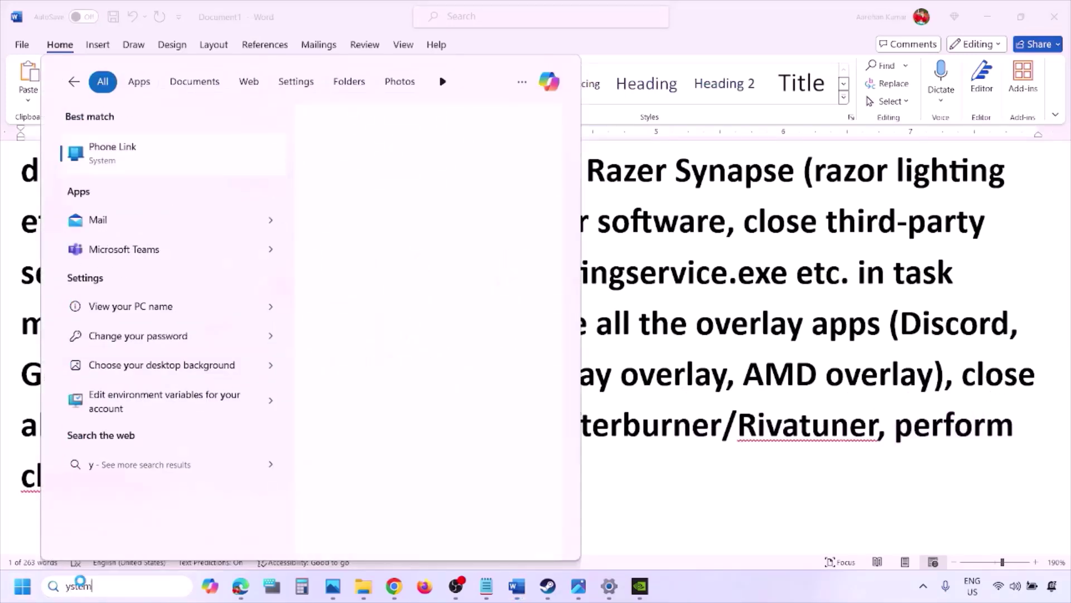